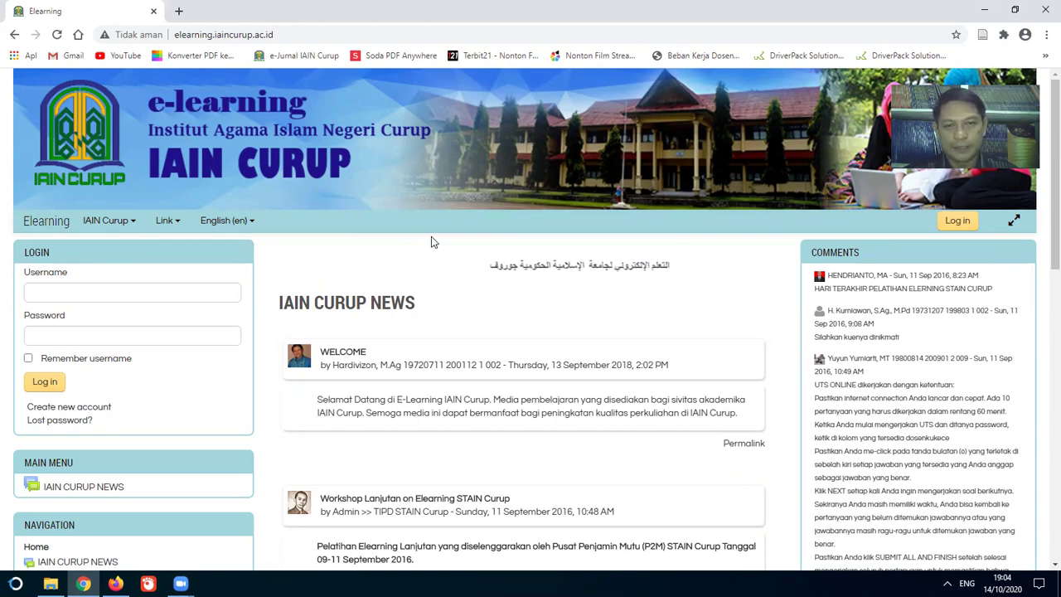
# Step: Log in to the IAIN Curup e-learning site with the lecturer's username and password
pyautogui.click(210, 292)
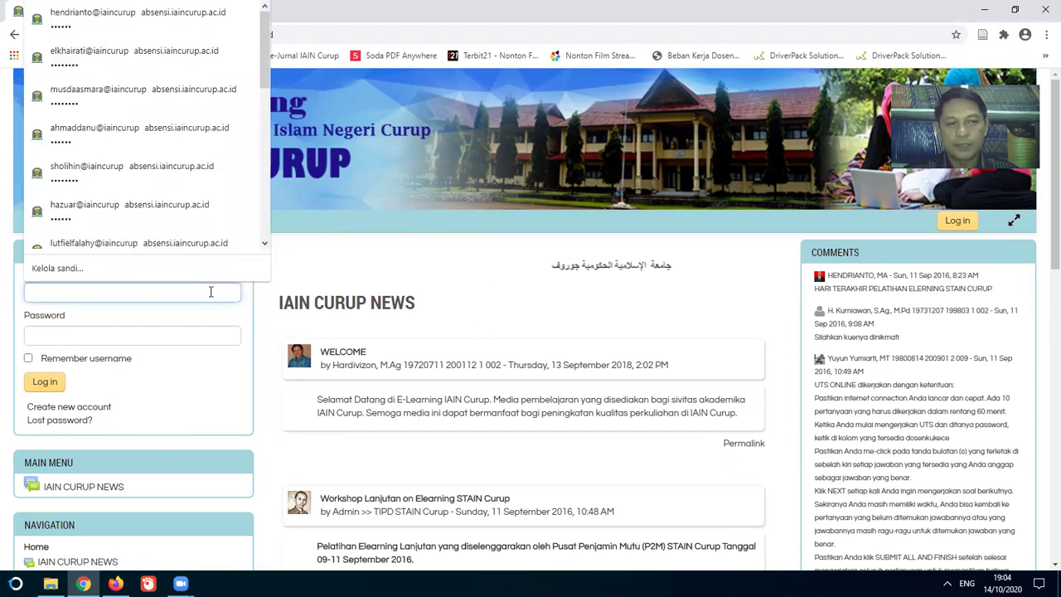
pyautogui.click(355, 265)
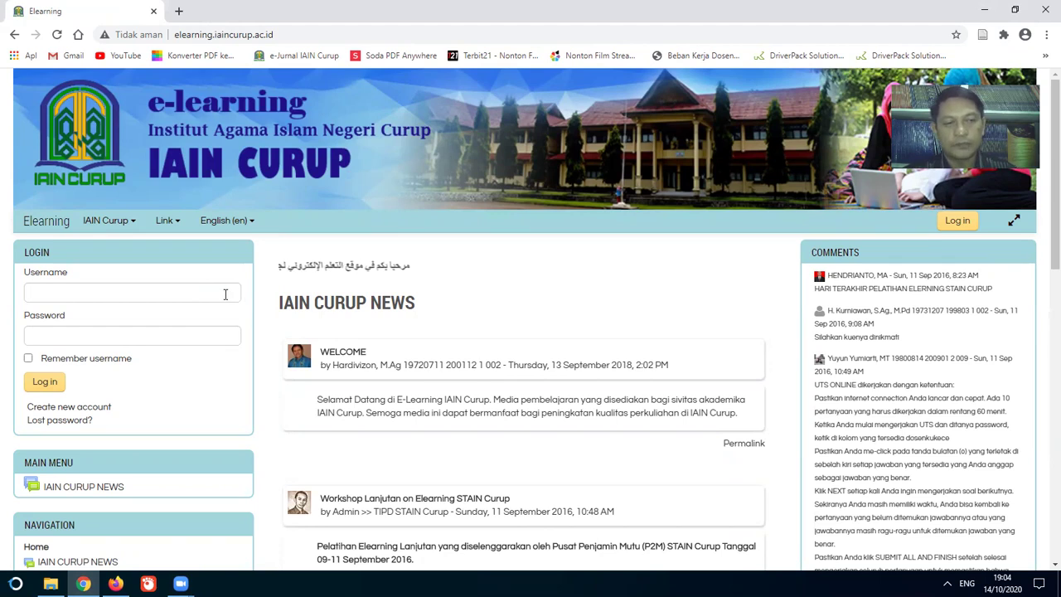
pyautogui.click(225, 295)
pyautogui.write('87')
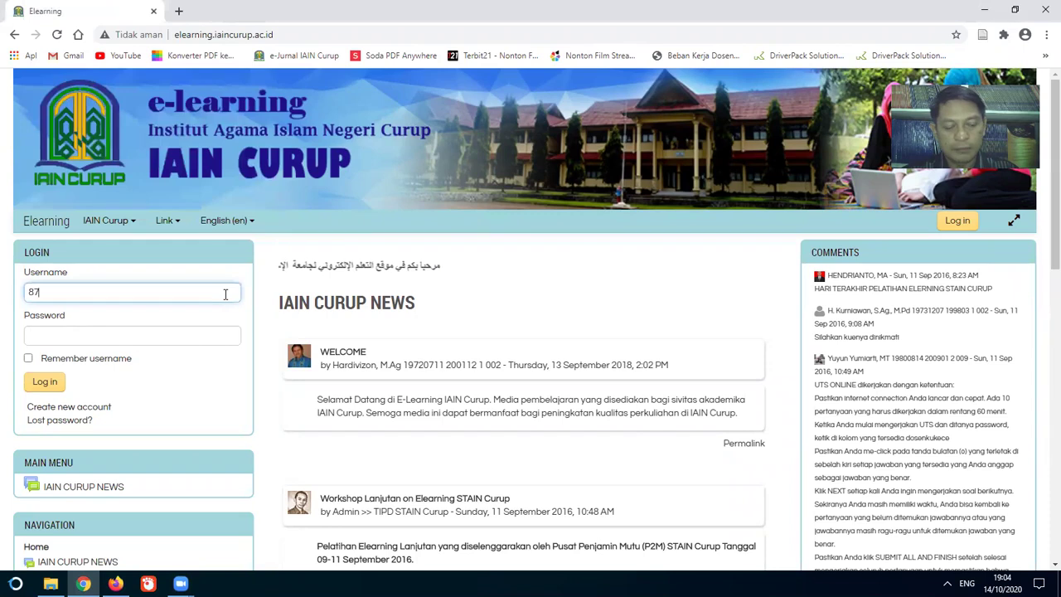
pyautogui.write('654321')
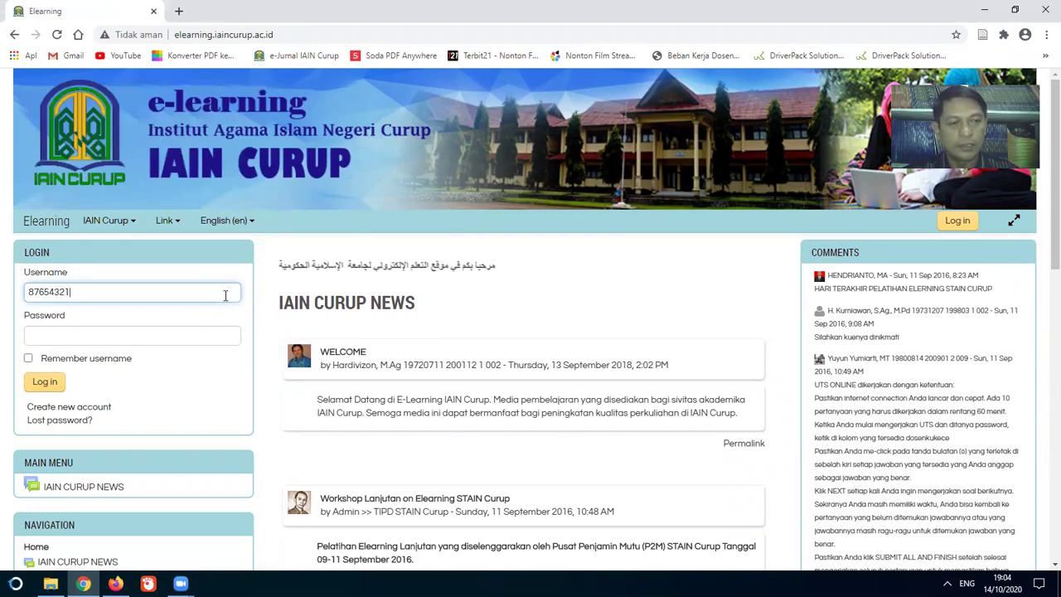
pyautogui.click(200, 332)
pyautogui.write('1')
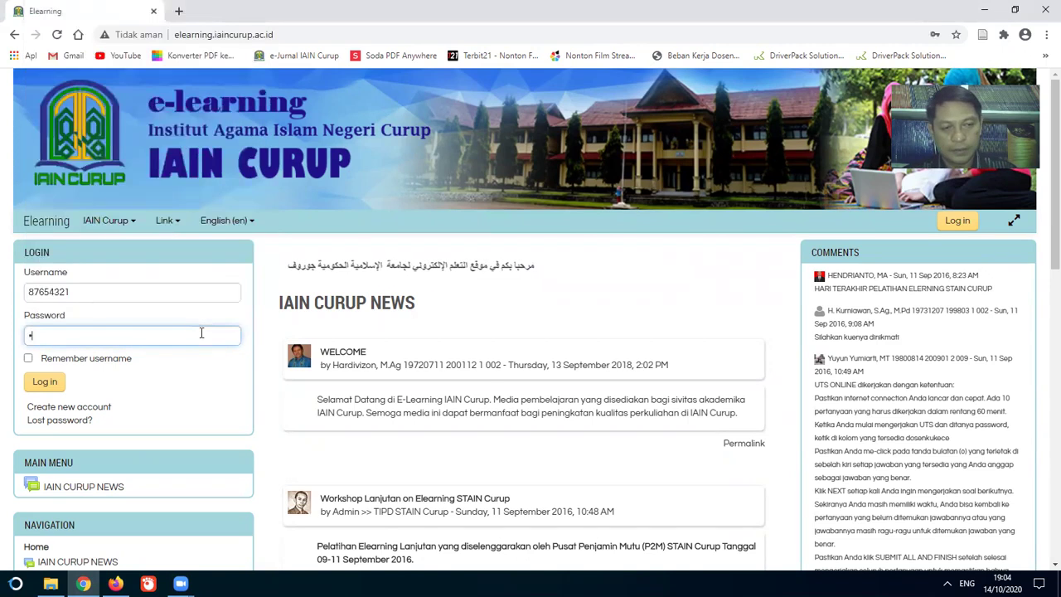
pyautogui.write('234567')
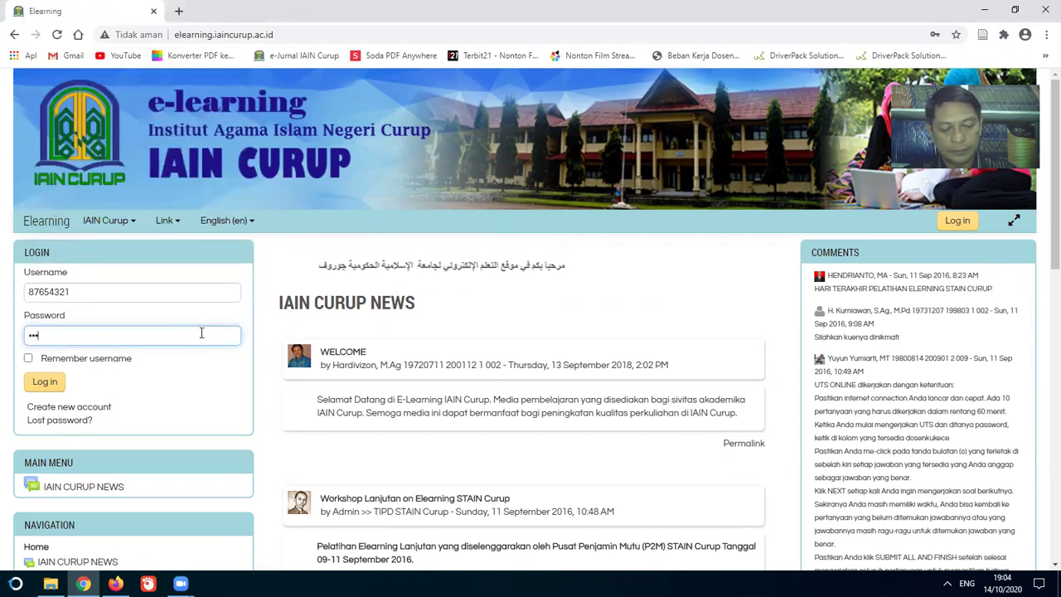
pyautogui.write('8')
pyautogui.click(46, 384)
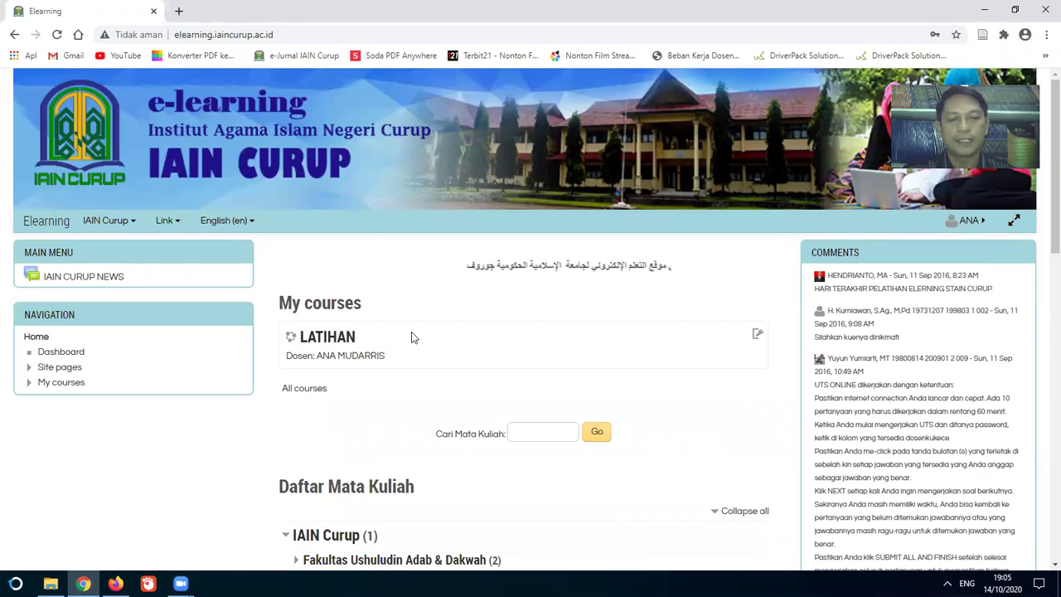
# Step: Open the Workshop on Elearning-based Pedagogic category from Daftar Mata Kuliah and browse its full course list
pyautogui.scroll(-3, 411, 332)
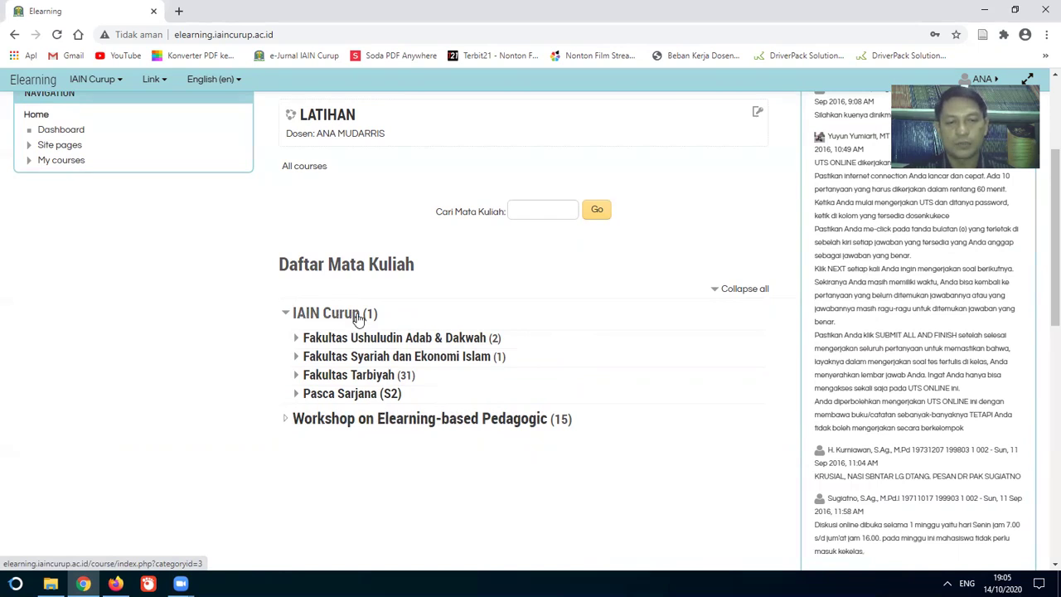
pyautogui.click(438, 423)
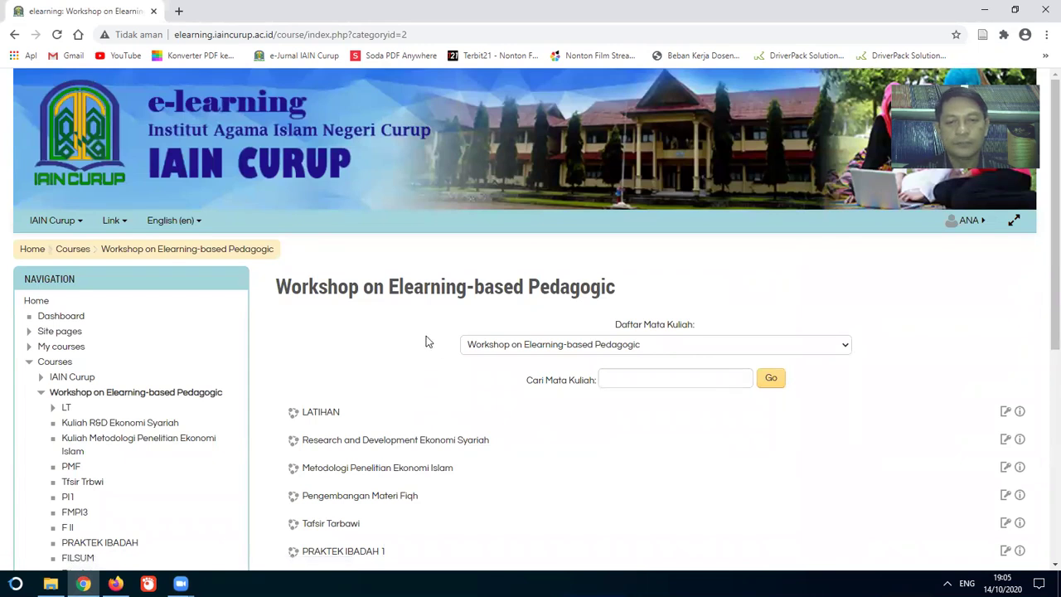
pyautogui.scroll(-2, 426, 336)
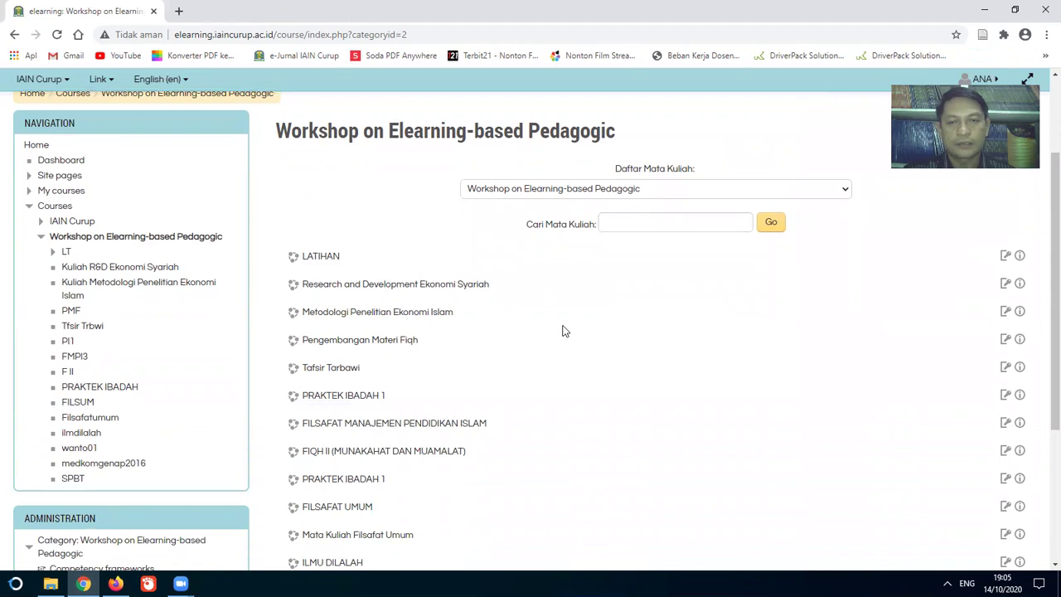
pyautogui.scroll(-3, 562, 332)
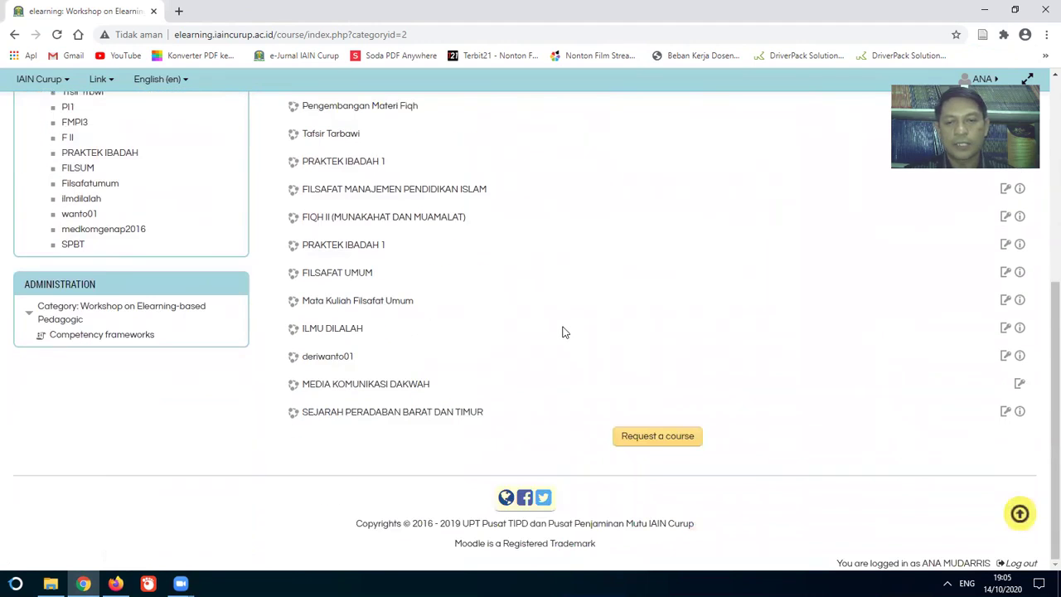
# Step: Begin a new course request, entering ILMU LATIHAN as full name and IT-02 as short name
pyautogui.click(649, 439)
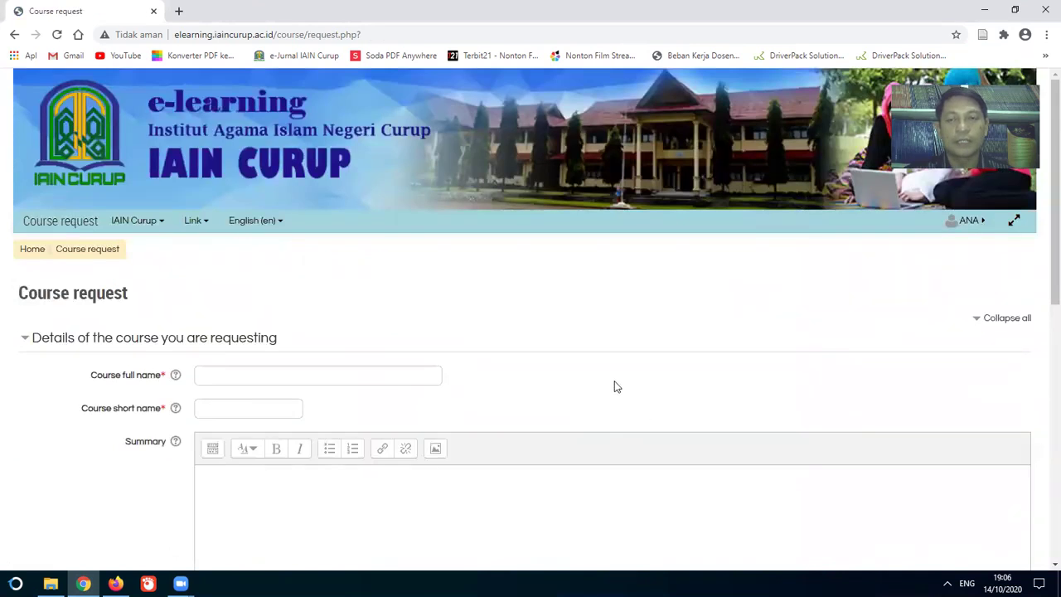
pyautogui.click(363, 376)
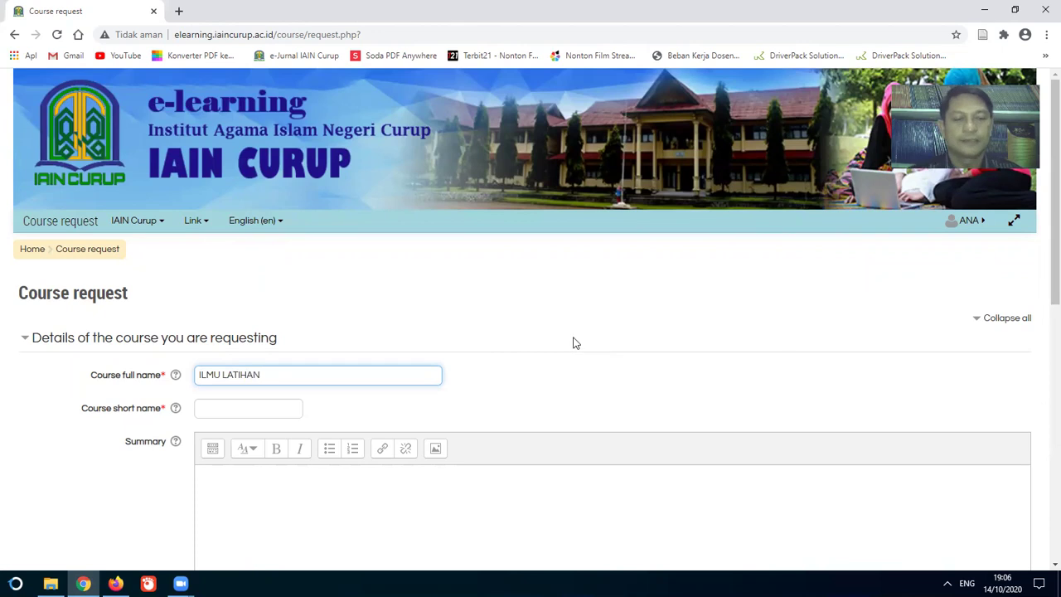
pyautogui.click(233, 411)
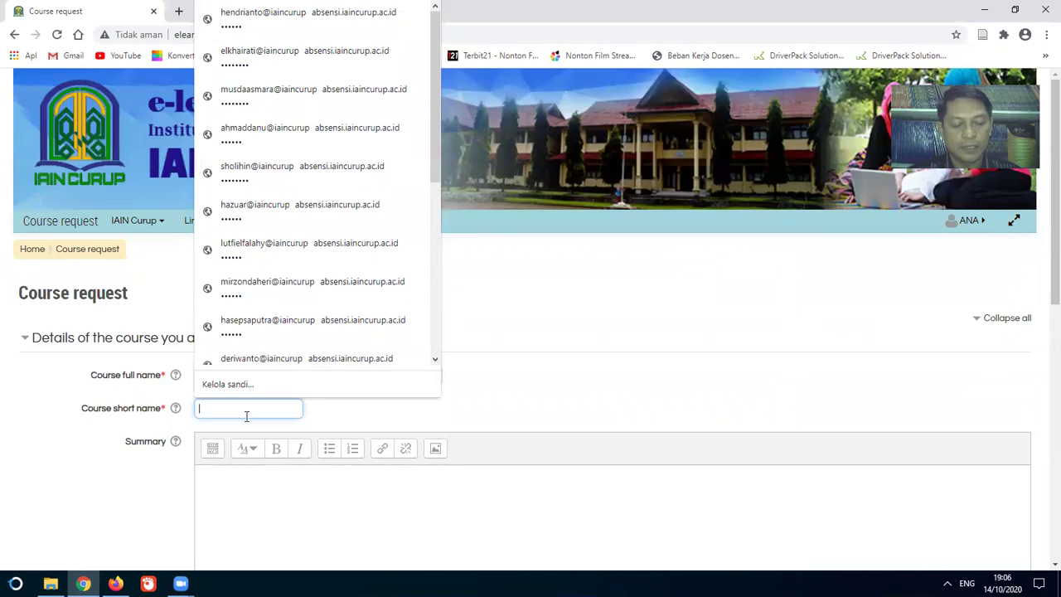
pyautogui.write('IT-02')
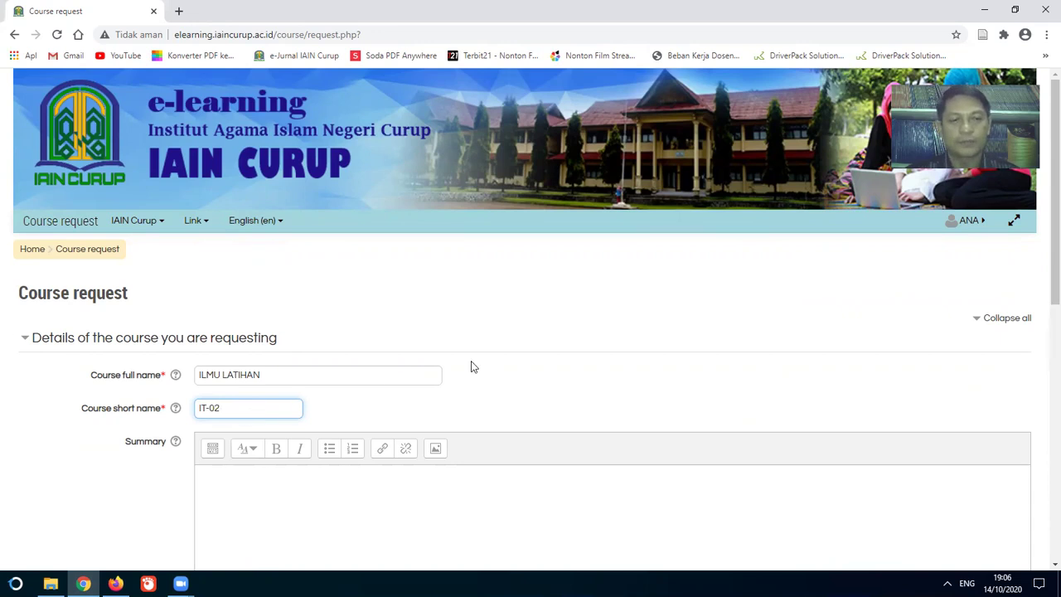
pyautogui.scroll(-3, 472, 366)
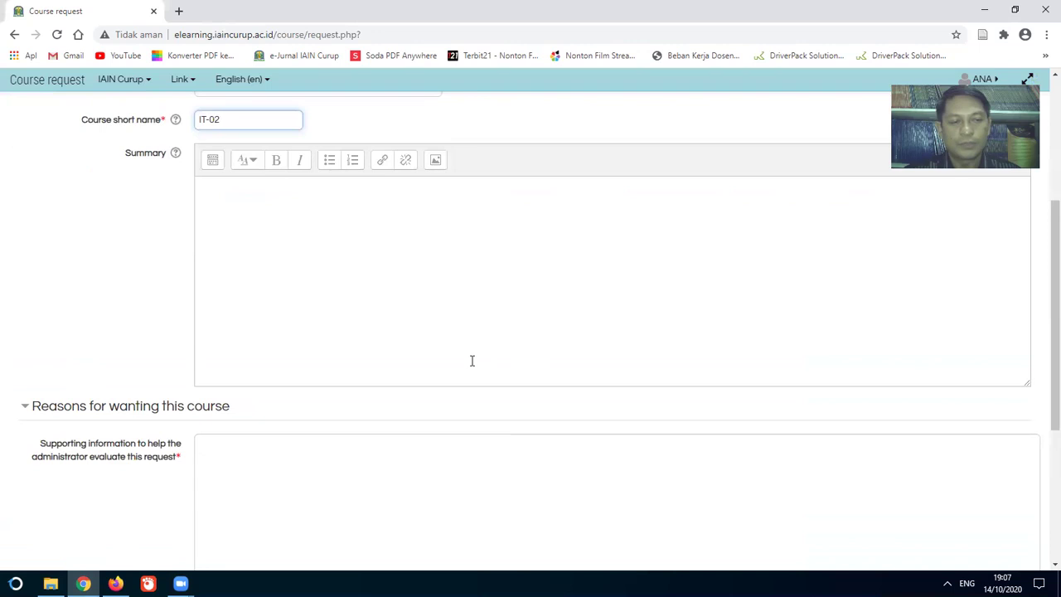
# Step: Give the reason that this semester's course is taught in Program Studi Ilmu Pendidikan, then submit
pyautogui.scroll(-2, 472, 360)
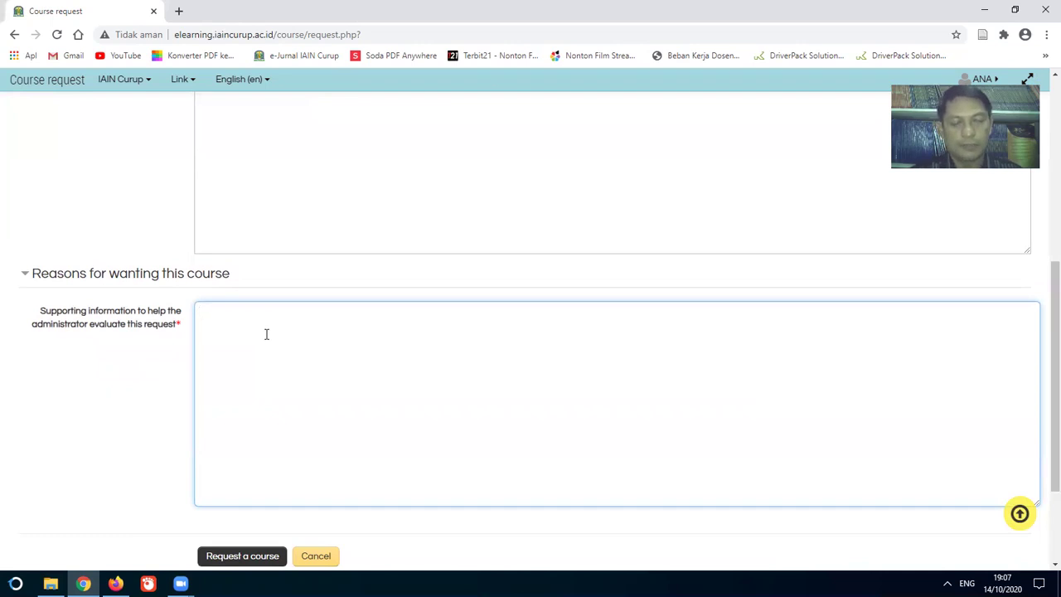
pyautogui.write('pA')
pyautogui.press('BackSpace')
pyautogui.press('BackSpace')
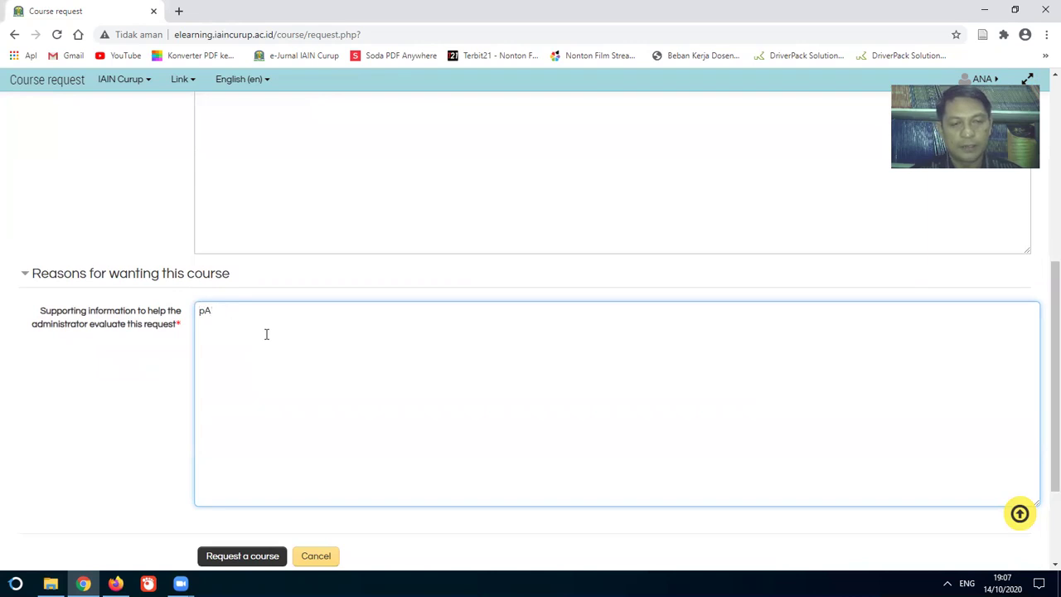
pyautogui.write('Pada seme')
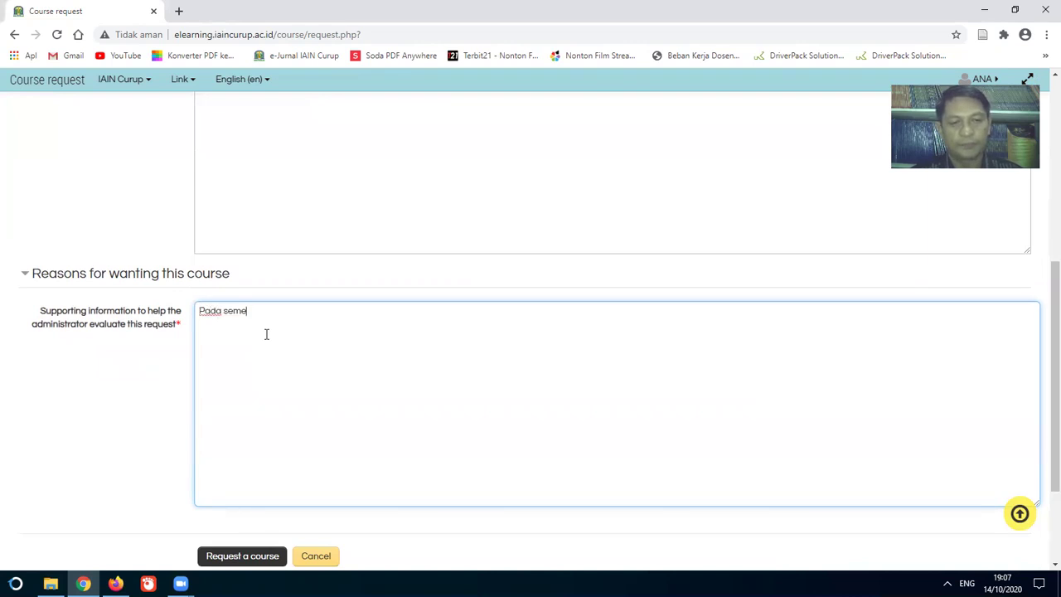
pyautogui.write('mengampu mak')
pyautogui.press('BackSpace')
pyautogui.write('ta kuliah')
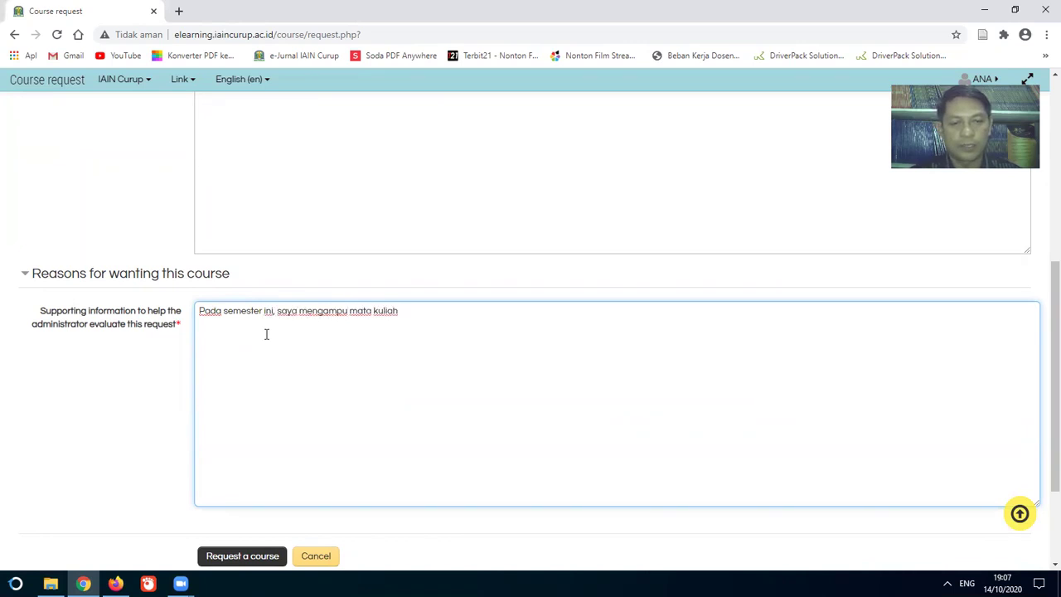
pyautogui.write(' t')
pyautogui.press('BackSpace')
pyautogui.write('ini di Program Studi')
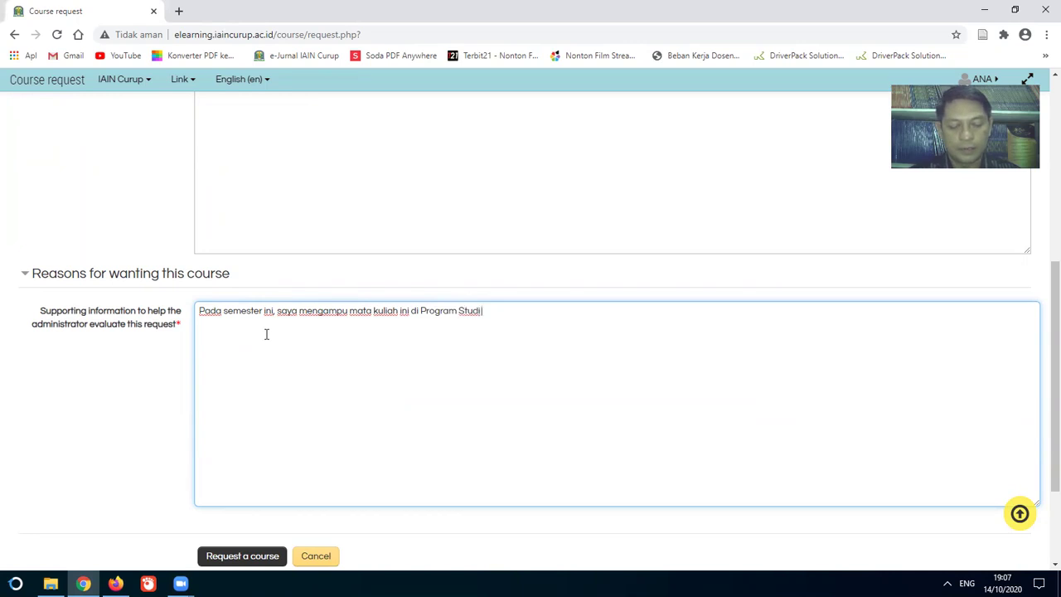
pyautogui.write('IQ')
pyautogui.write(' Pendidikan')
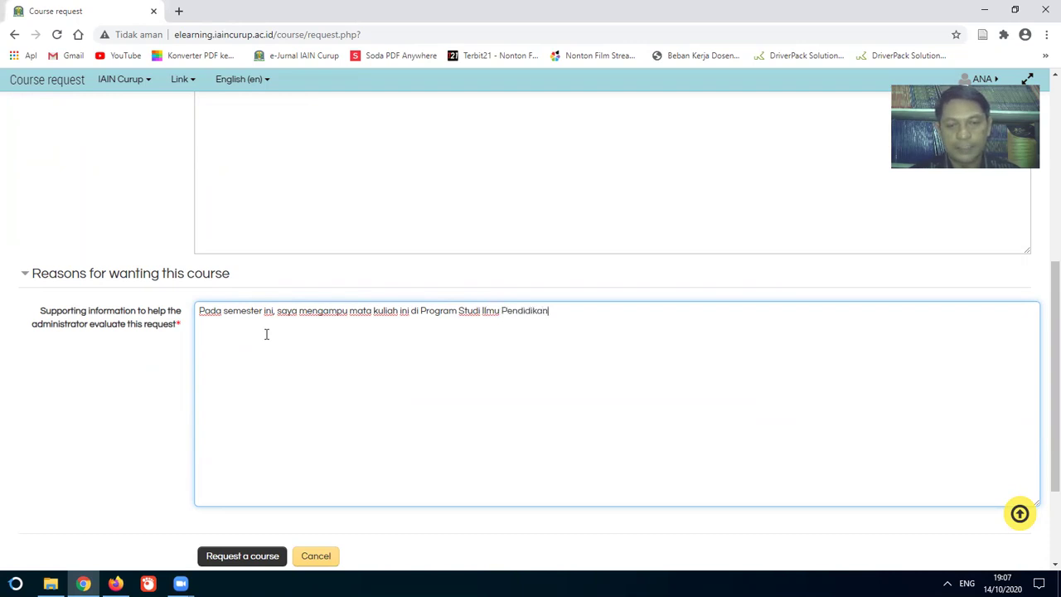
pyautogui.scroll(-2, 323, 405)
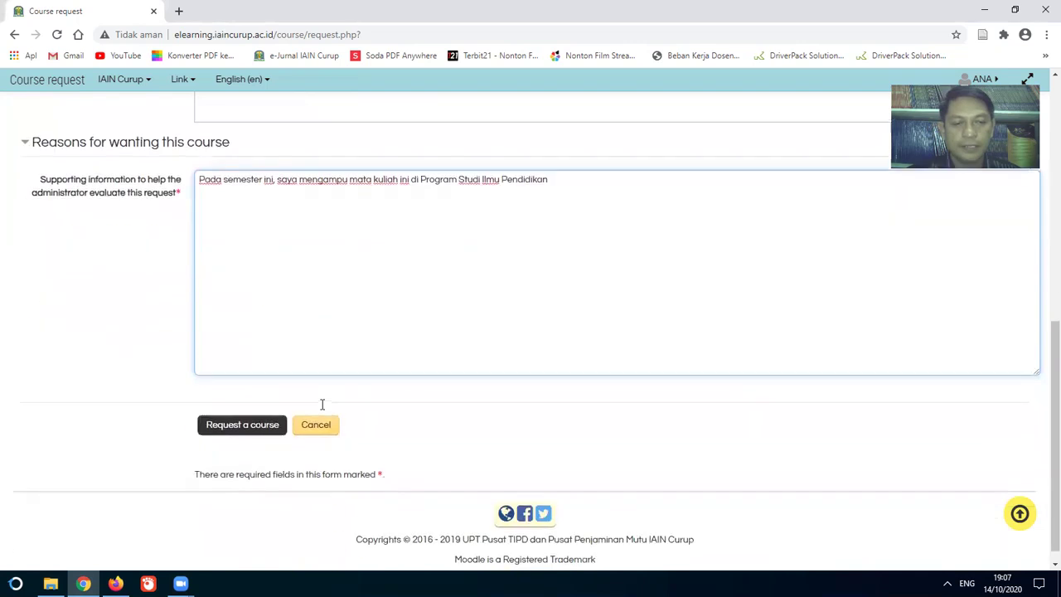
pyautogui.click(237, 431)
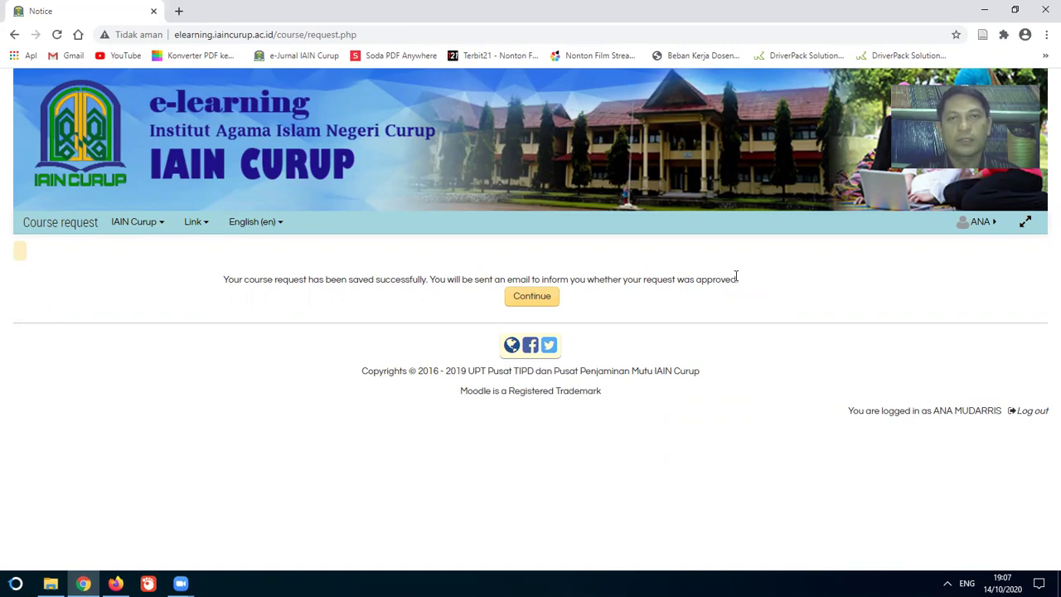
# Step: Continue past the saved course request notice to the Courses category index
pyautogui.click(526, 305)
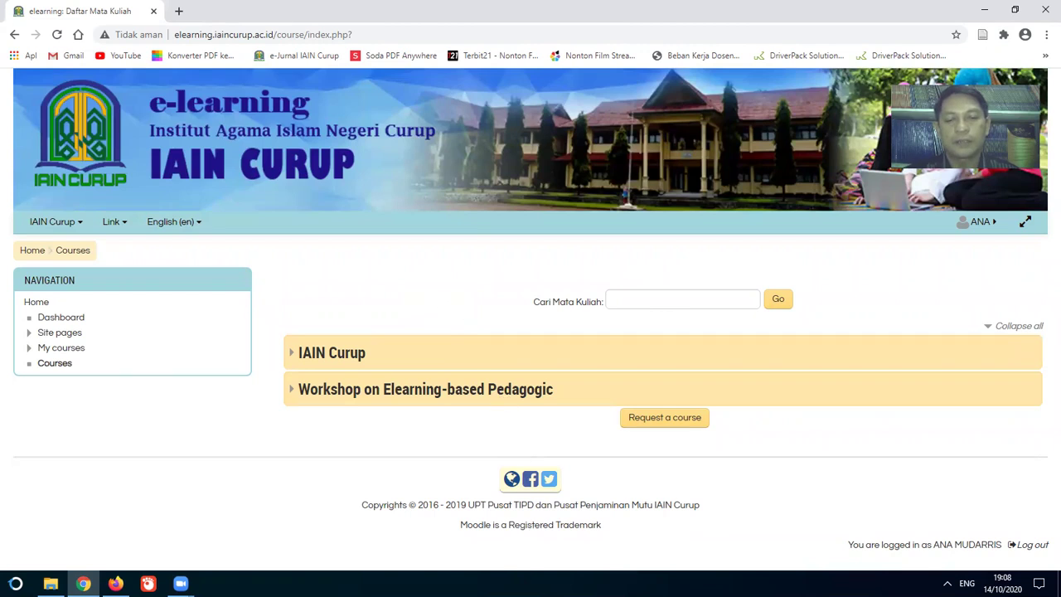
pyautogui.click(180, 583)
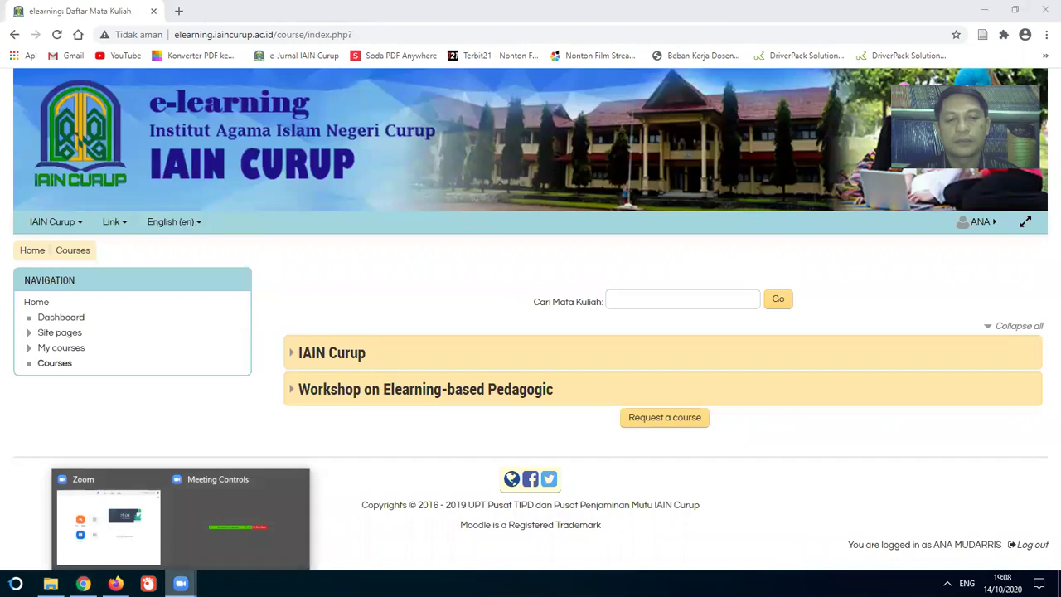
# Step: Return to the Moodle browser window and load the site home page showing ILMU LATIHAN
pyautogui.click(146, 544)
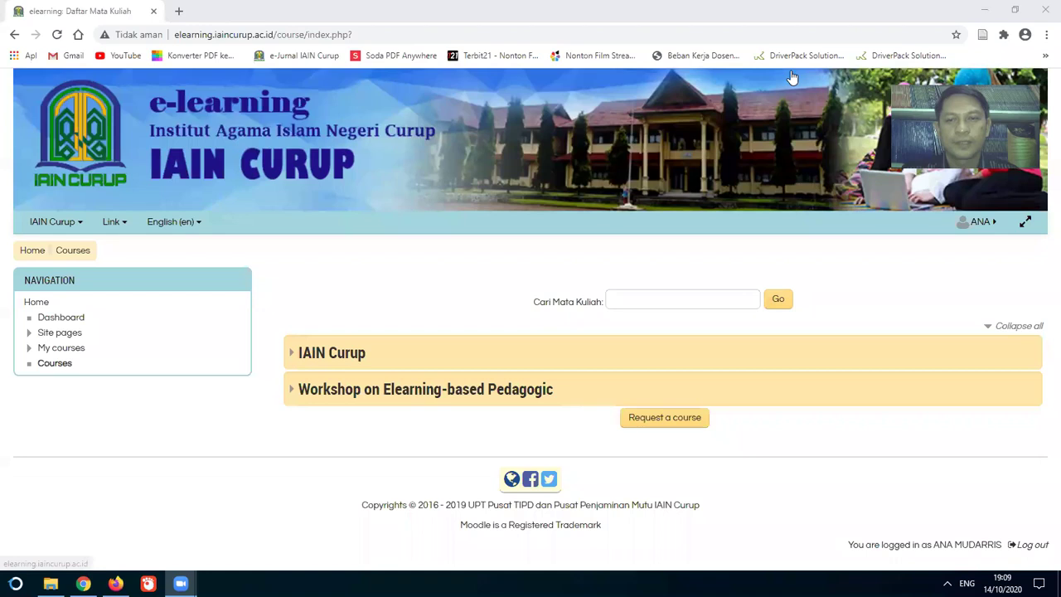
pyautogui.click(855, 276)
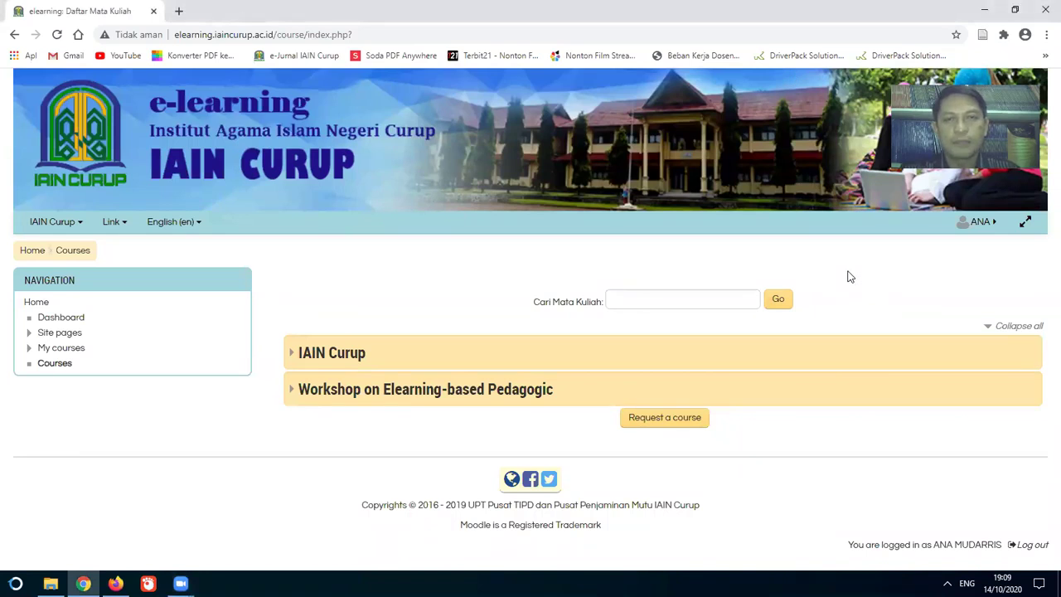
pyautogui.click(33, 256)
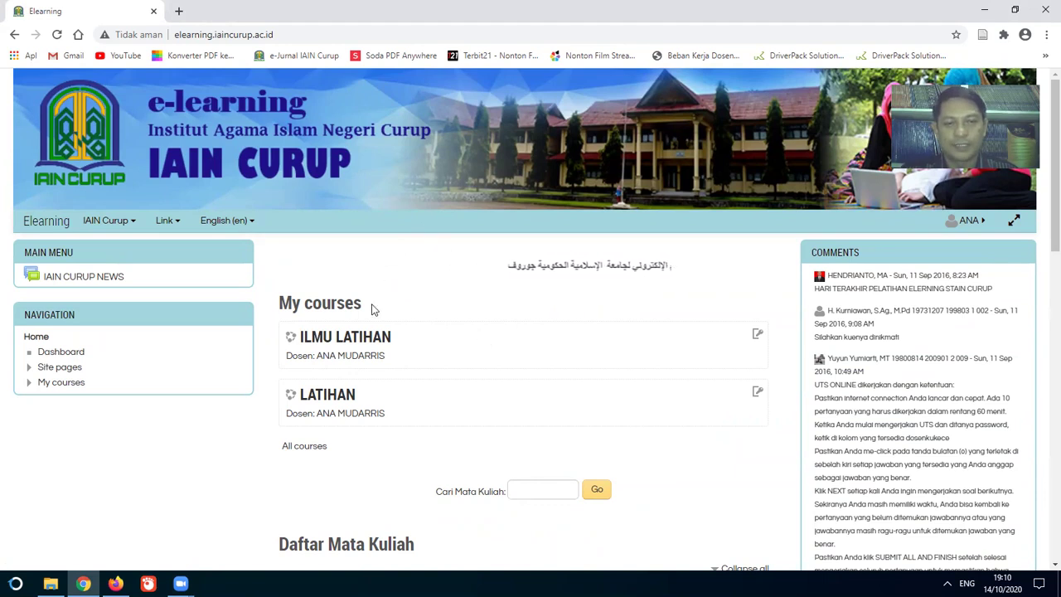
# Step: Open the ILMU LATIHAN course, look over its topics, and turn editing on
pyautogui.click(363, 337)
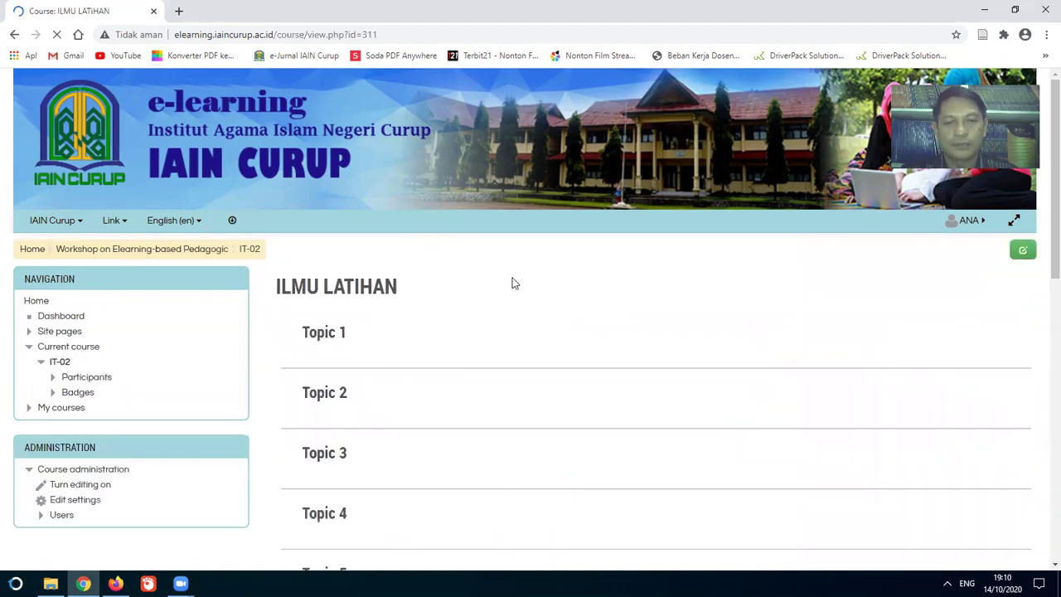
pyautogui.scroll(-3, 514, 348)
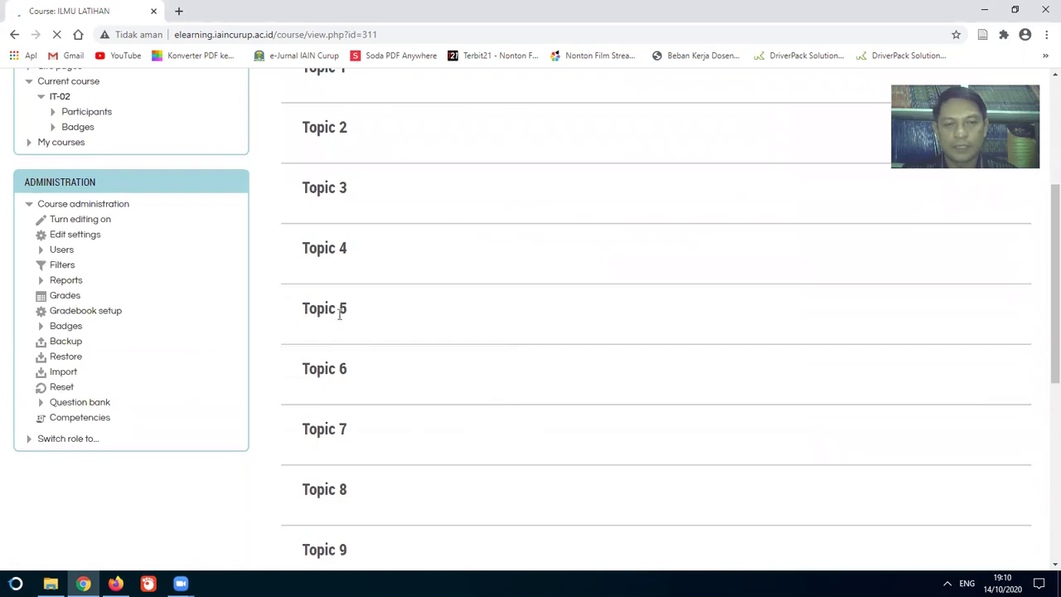
pyautogui.scroll(2, 339, 309)
pyautogui.scroll(-9, 339, 299)
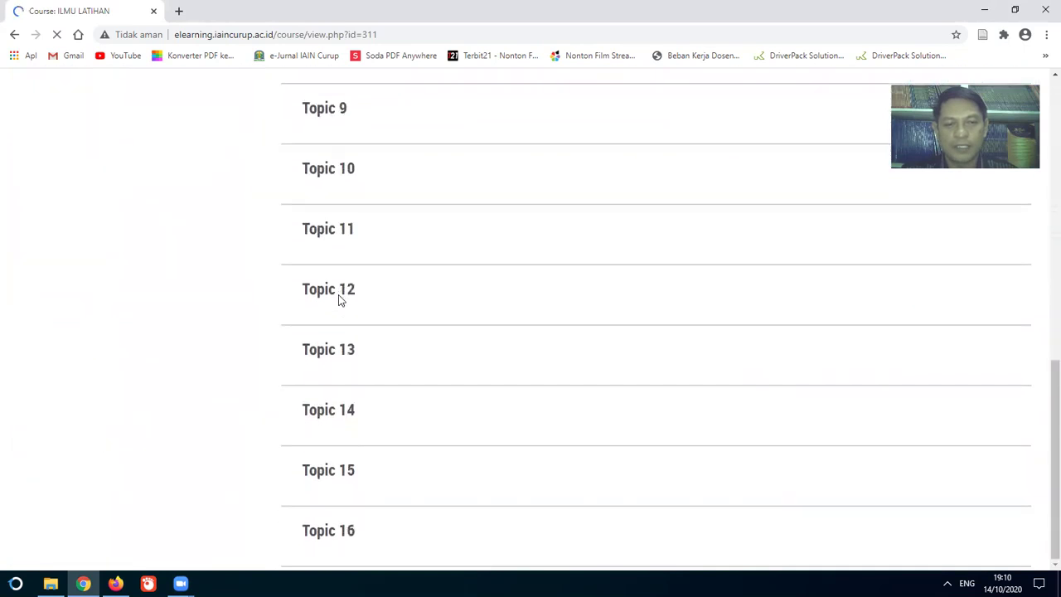
pyautogui.scroll(10, 349, 427)
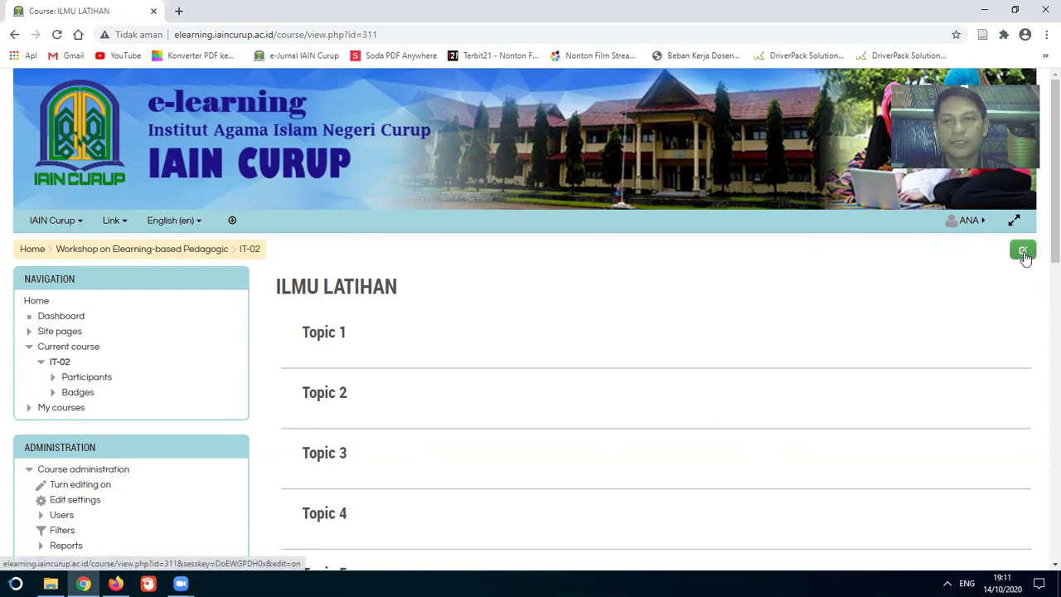
pyautogui.click(1024, 251)
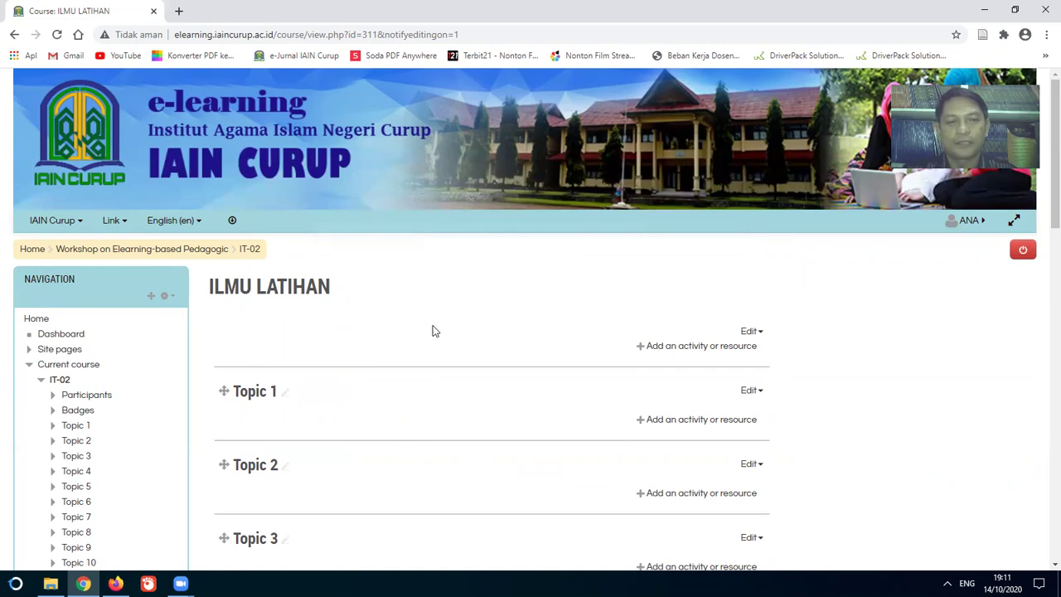
pyautogui.scroll(-1, 433, 330)
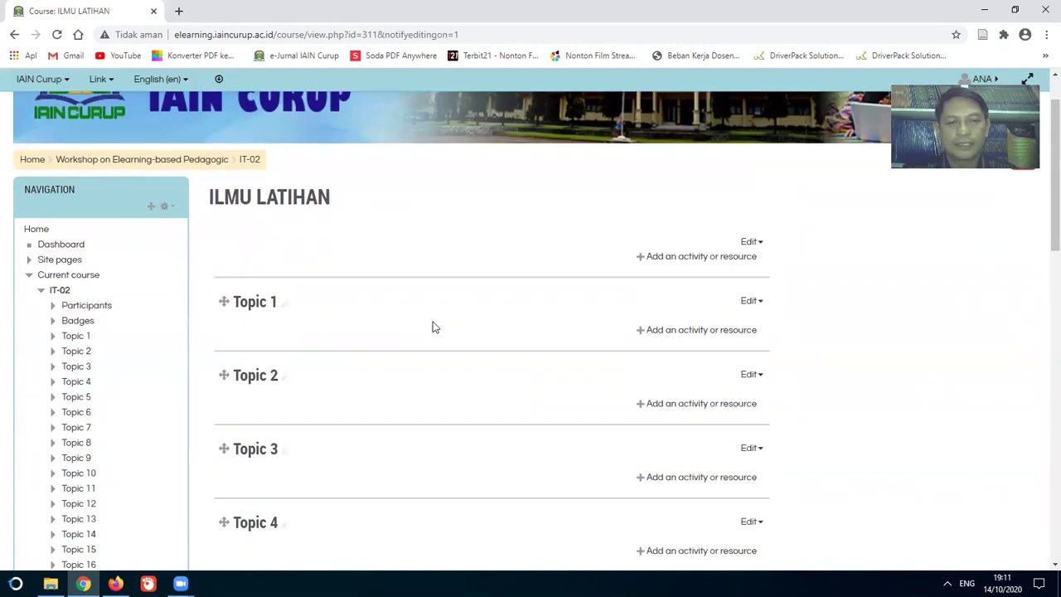
# Step: Choose Edit section for the top General section to reach its summary form
pyautogui.scroll(-5, 432, 330)
pyautogui.scroll(-5, 432, 328)
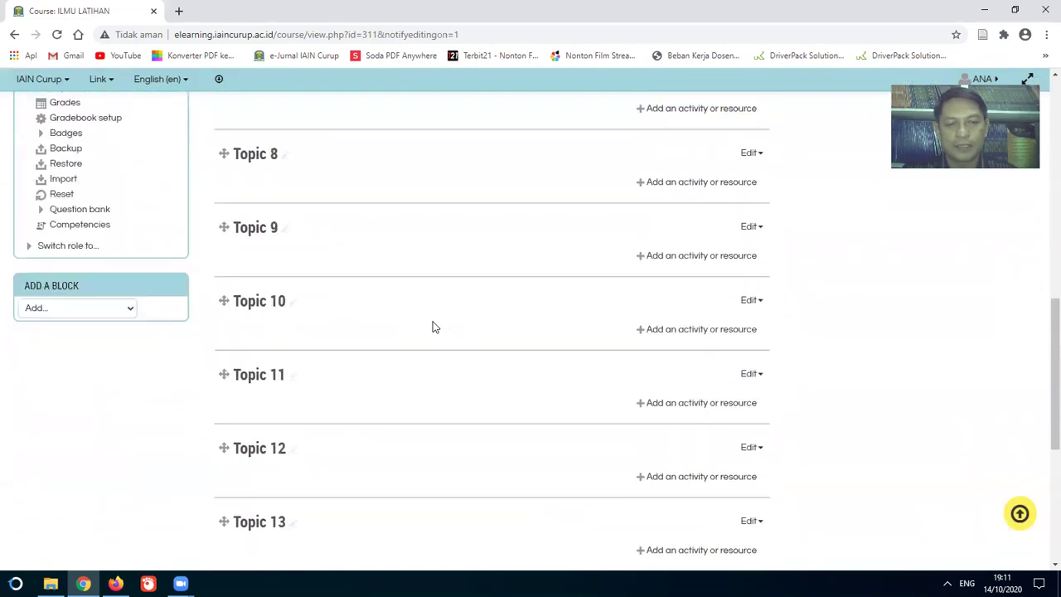
pyautogui.scroll(12, 433, 327)
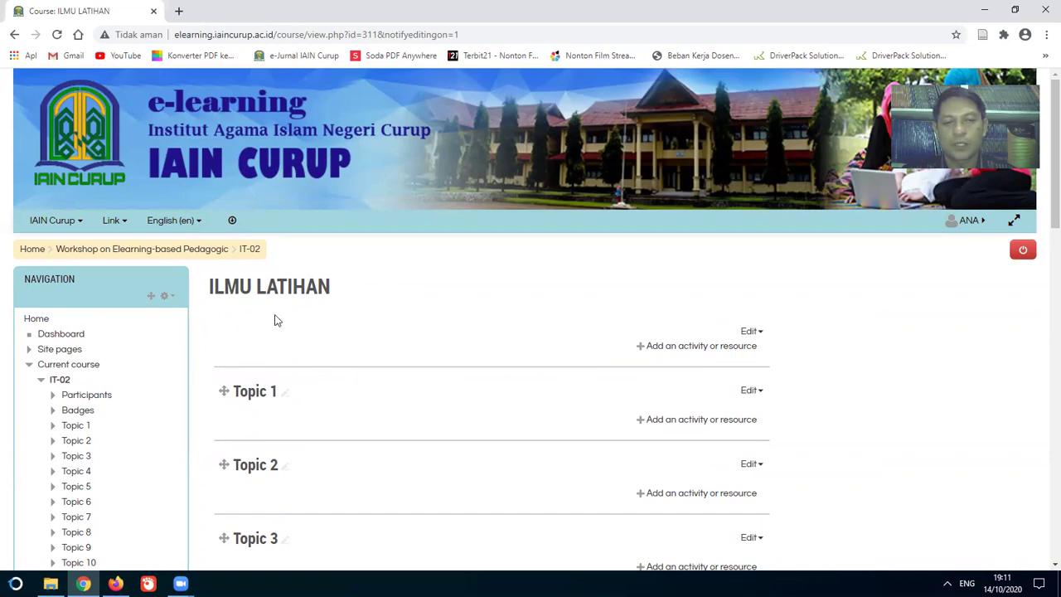
pyautogui.click(754, 332)
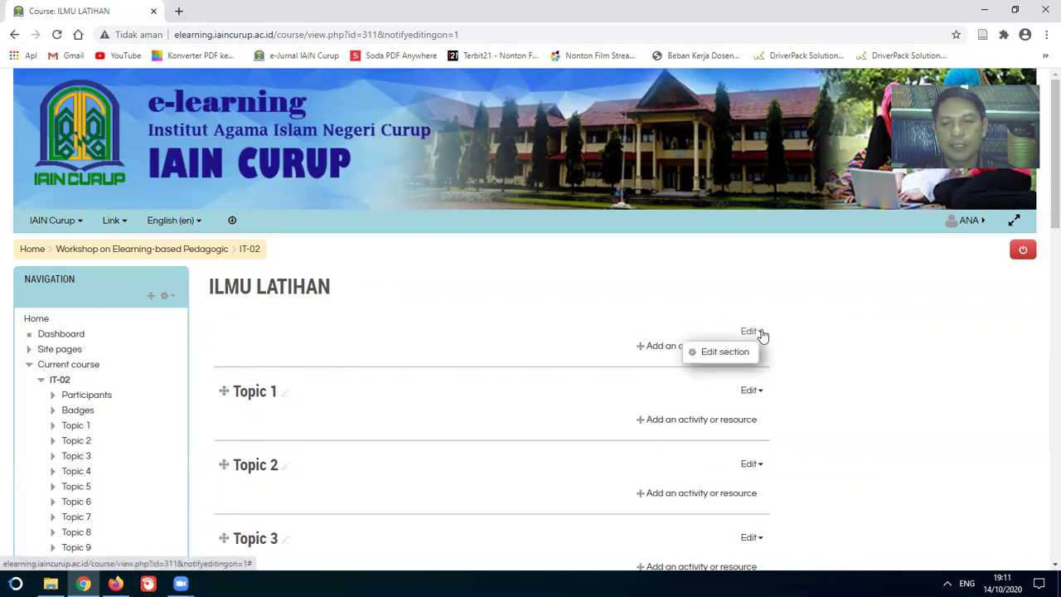
pyautogui.click(726, 352)
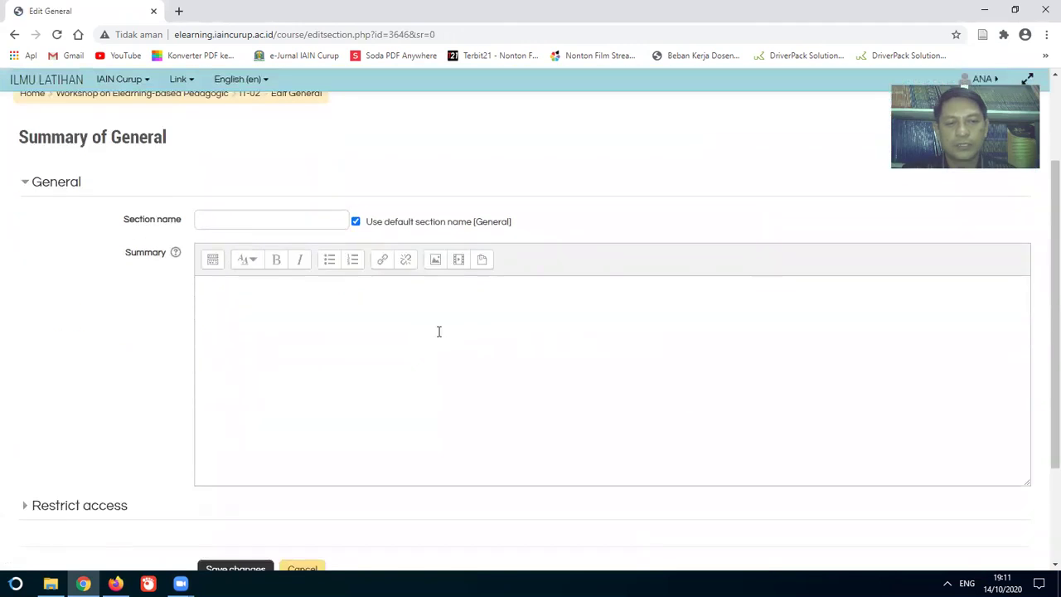
# Step: Save a two-line summary welcoming students to ILMU LATIHAN for Program Studi Ilmu Pendidikan students
pyautogui.click(398, 319)
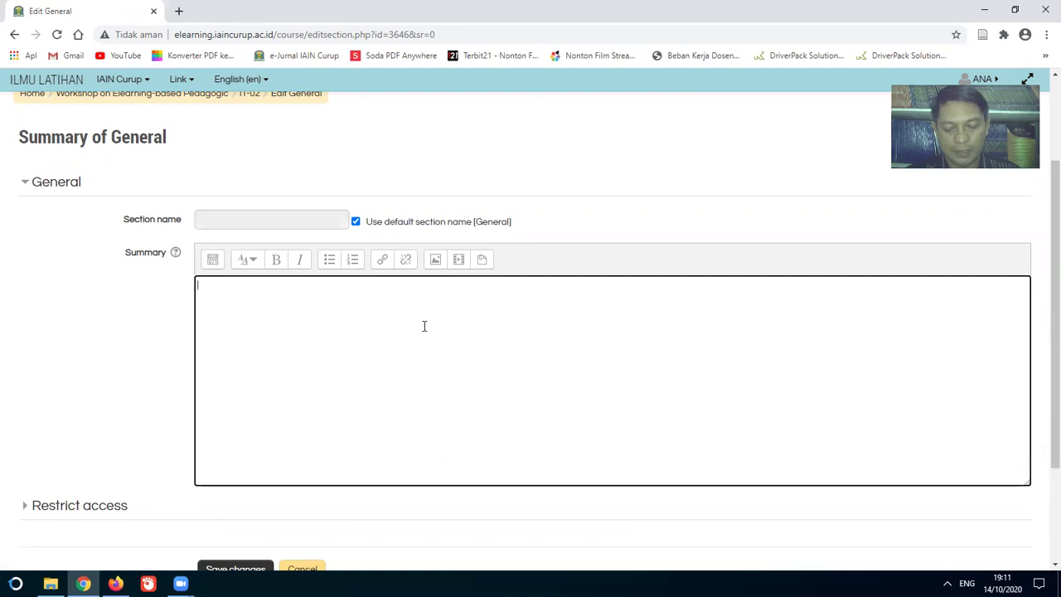
pyautogui.write('SELAMAT DATAND DI MATA KULIAH')
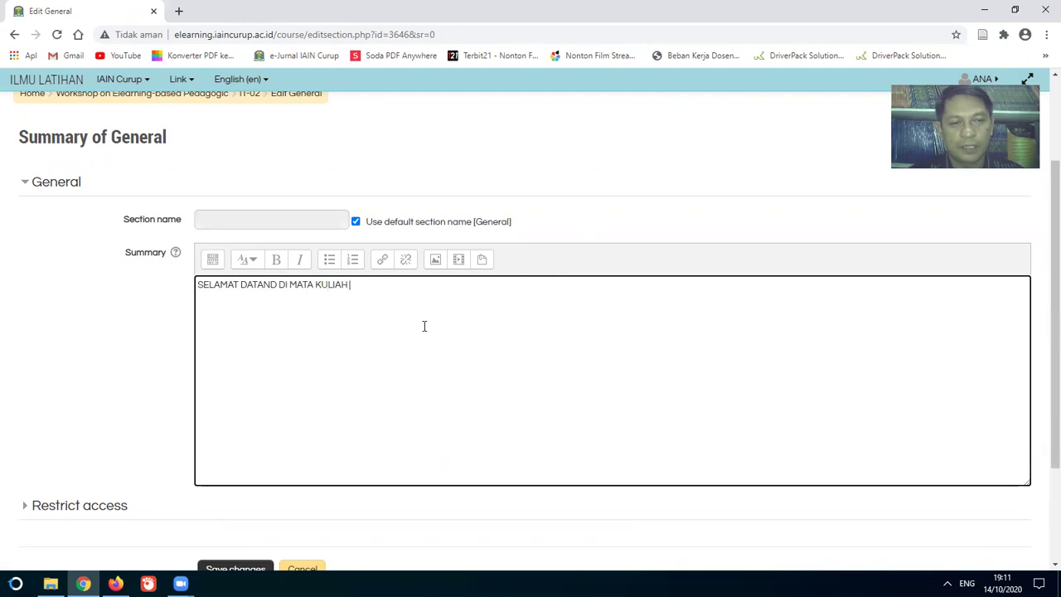
pyautogui.write(' ILMU LATIHAN.')
pyautogui.press('Return')
pyautogui.write('MATA KULIAH INI ')
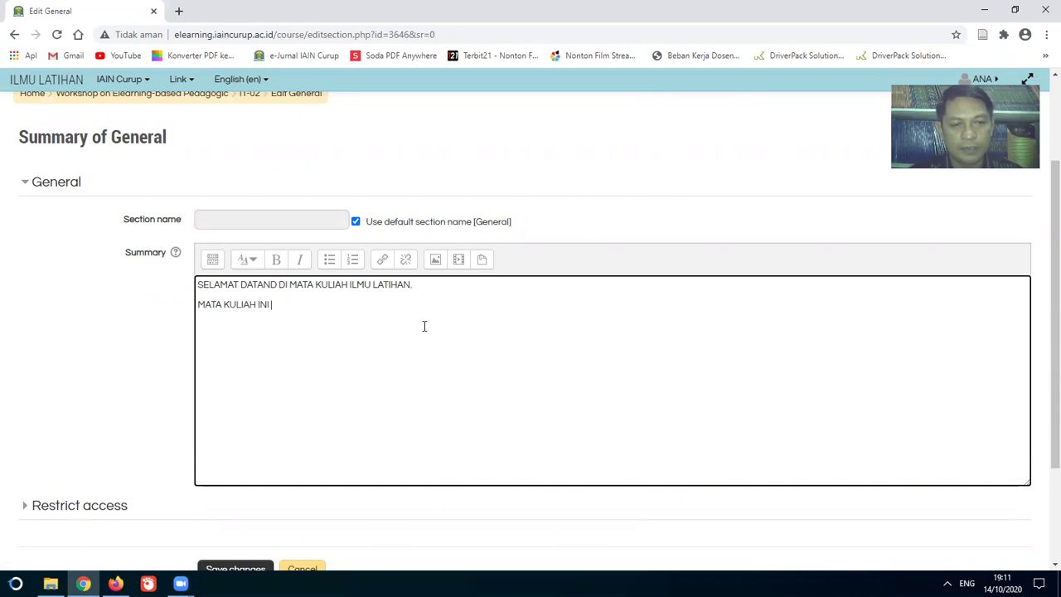
pyautogui.write('TERSEDIA BAG')
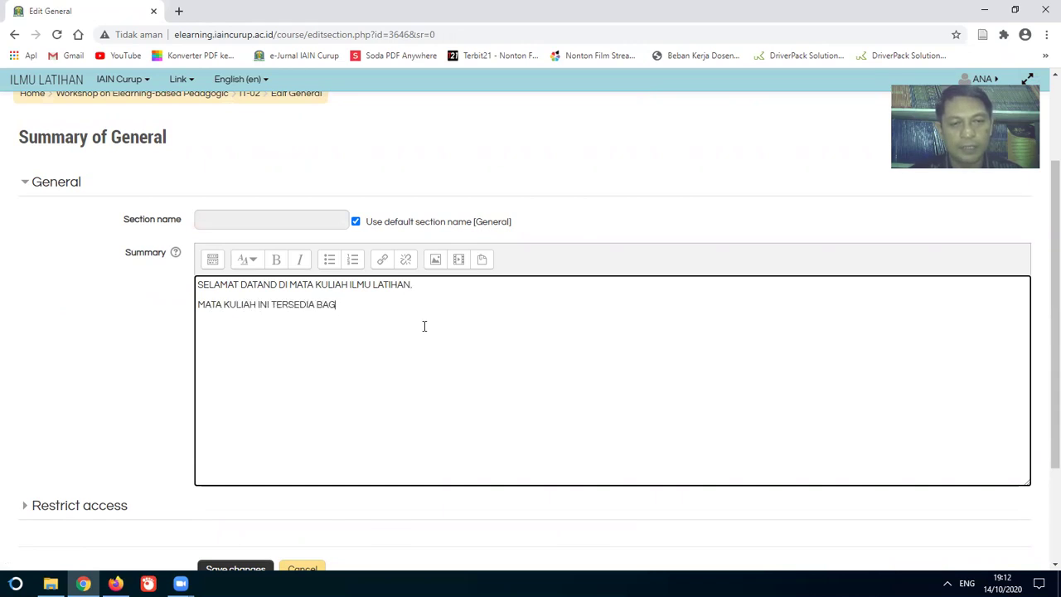
pyautogui.write('I MAHASISWA PROGRAM STUDI I')
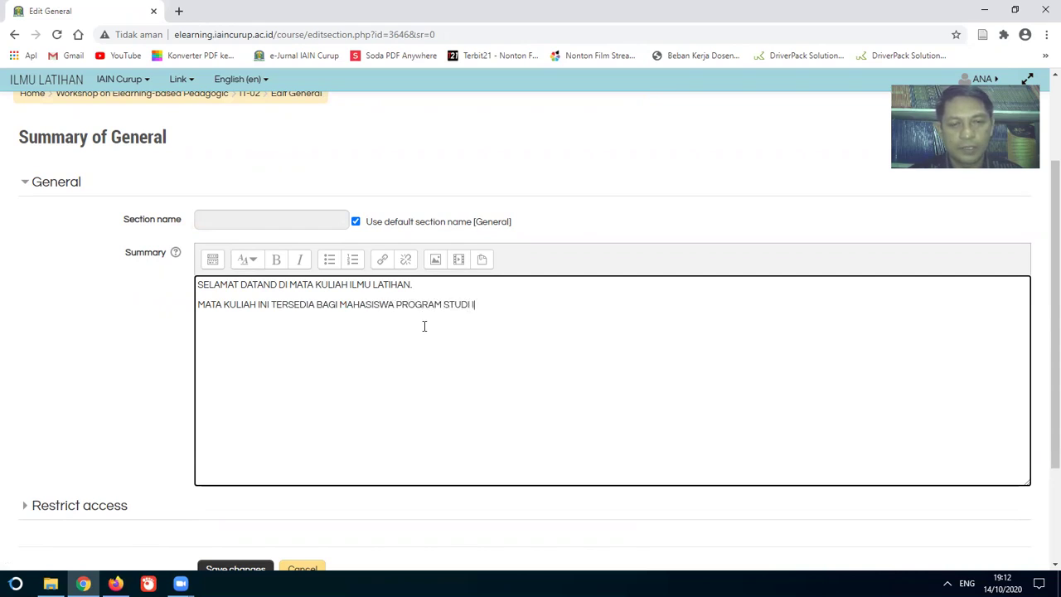
pyautogui.write('LMU PENDIDIKAN')
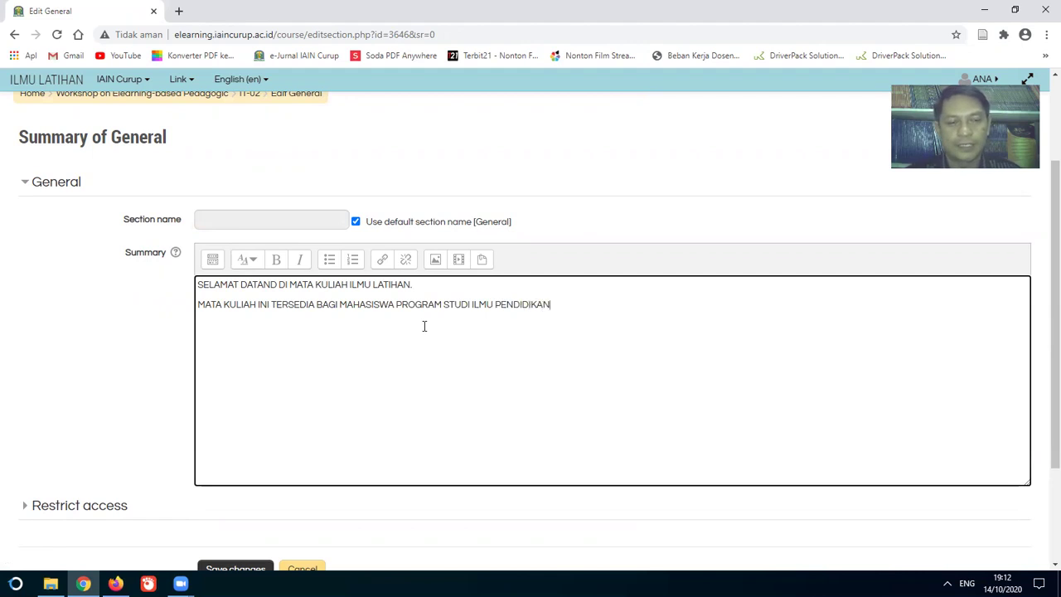
pyautogui.scroll(-3, 423, 323)
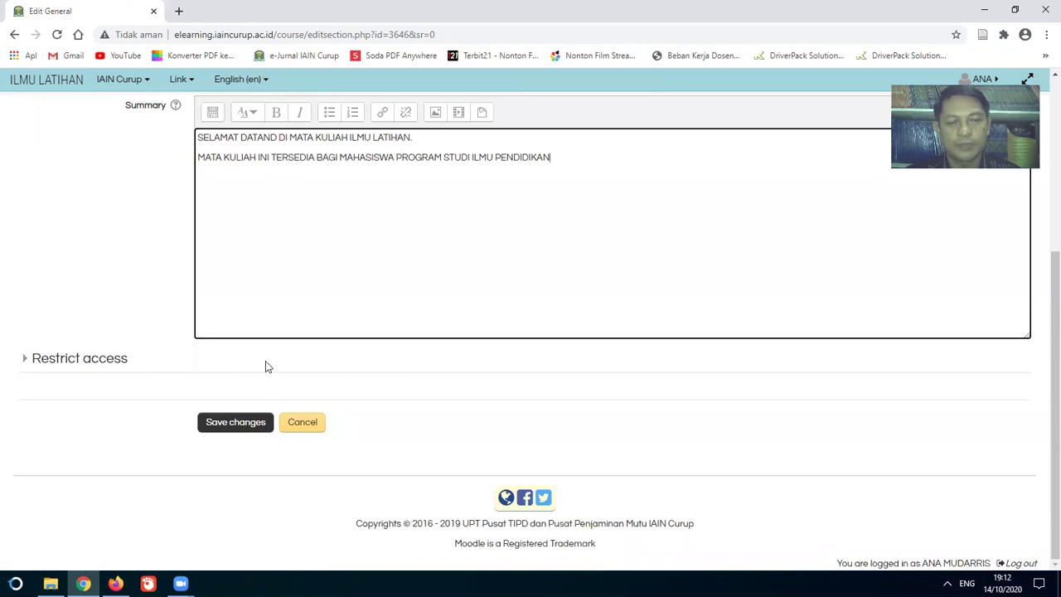
pyautogui.click(232, 424)
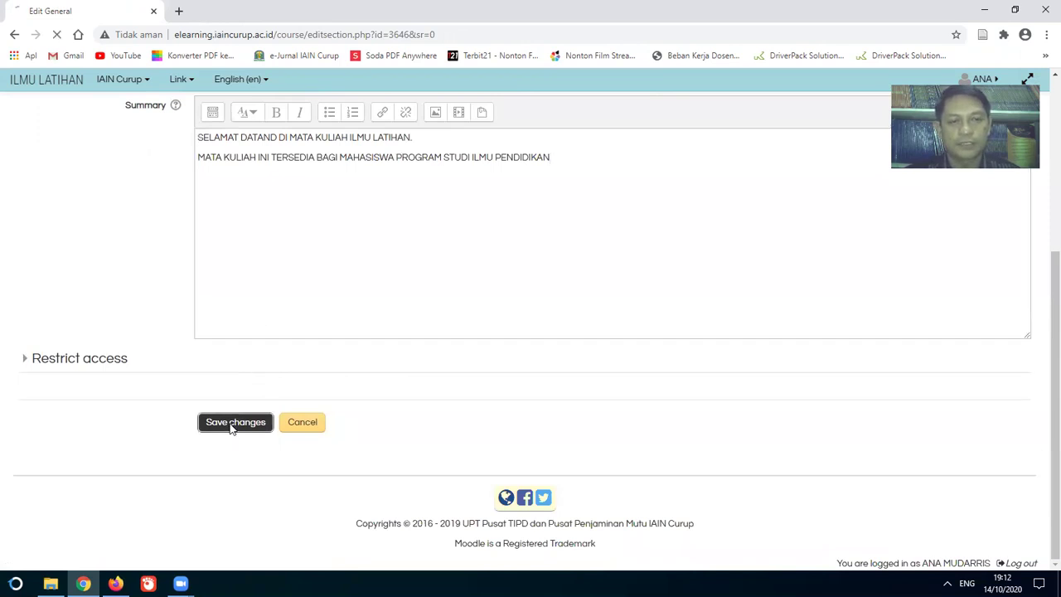
# Step: Change the General section heading to SELAMAT DATANG and review the updated course page
pyautogui.scroll(2, 379, 334)
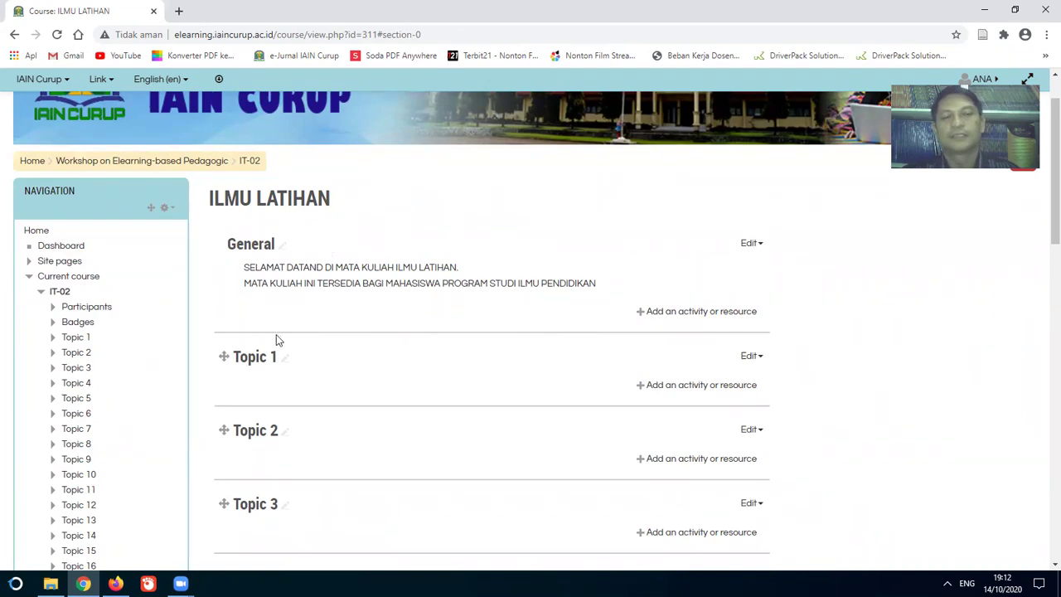
pyautogui.click(280, 250)
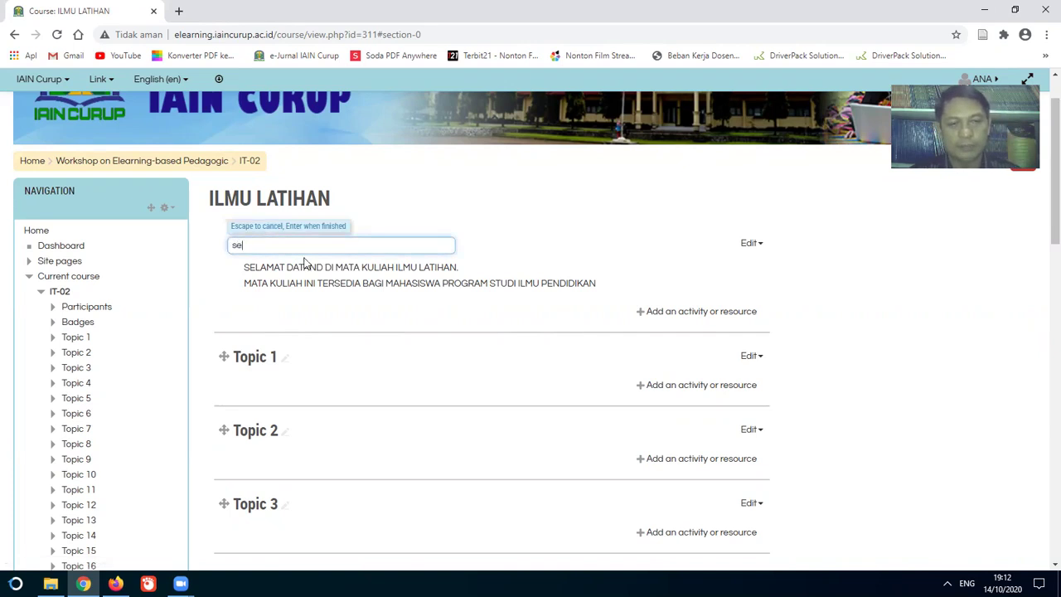
pyautogui.write('SELAMAT DATANG')
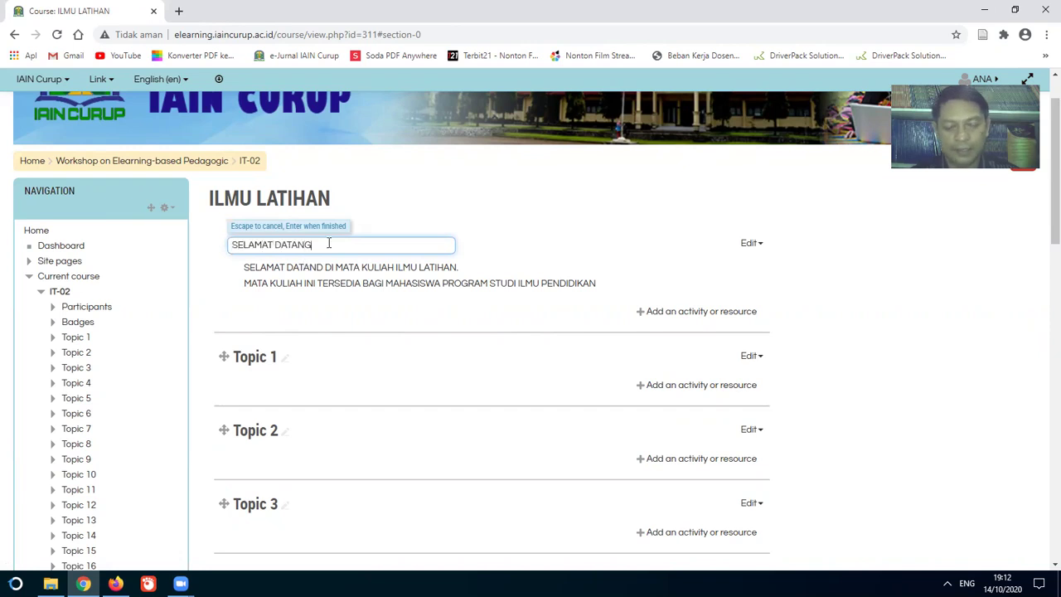
pyautogui.press('Return')
pyautogui.scroll(-2, 335, 235)
pyautogui.scroll(2, 335, 235)
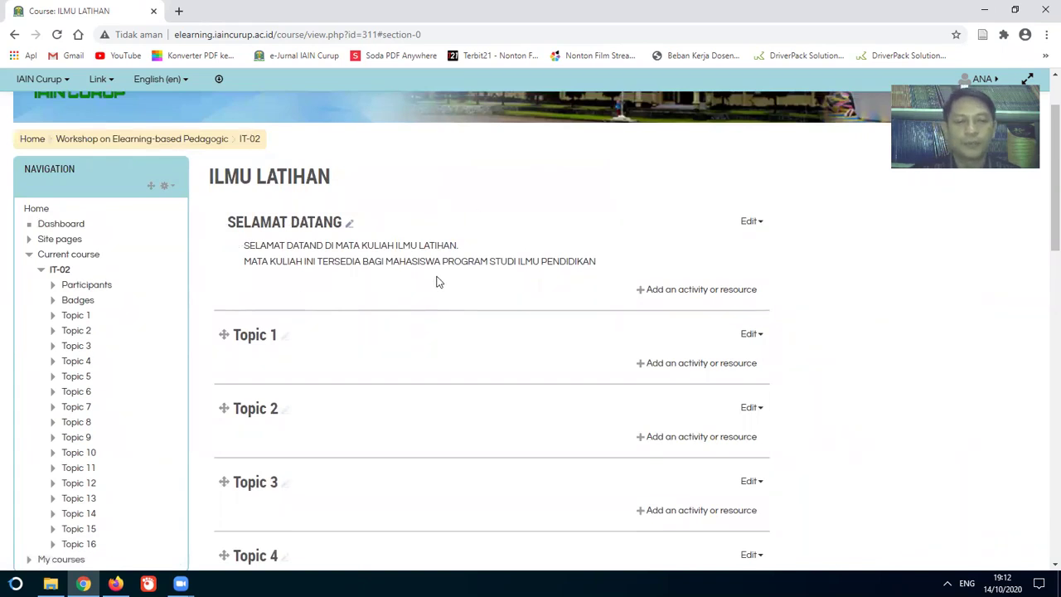
pyautogui.scroll(-1, 405, 293)
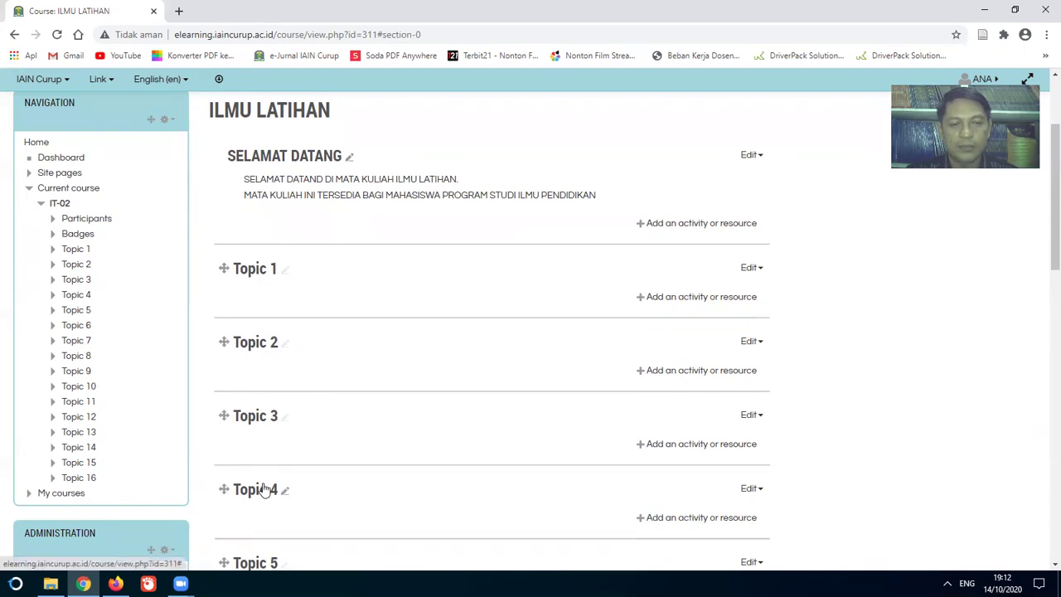
pyautogui.scroll(-1, 266, 491)
pyautogui.scroll(-6, 266, 490)
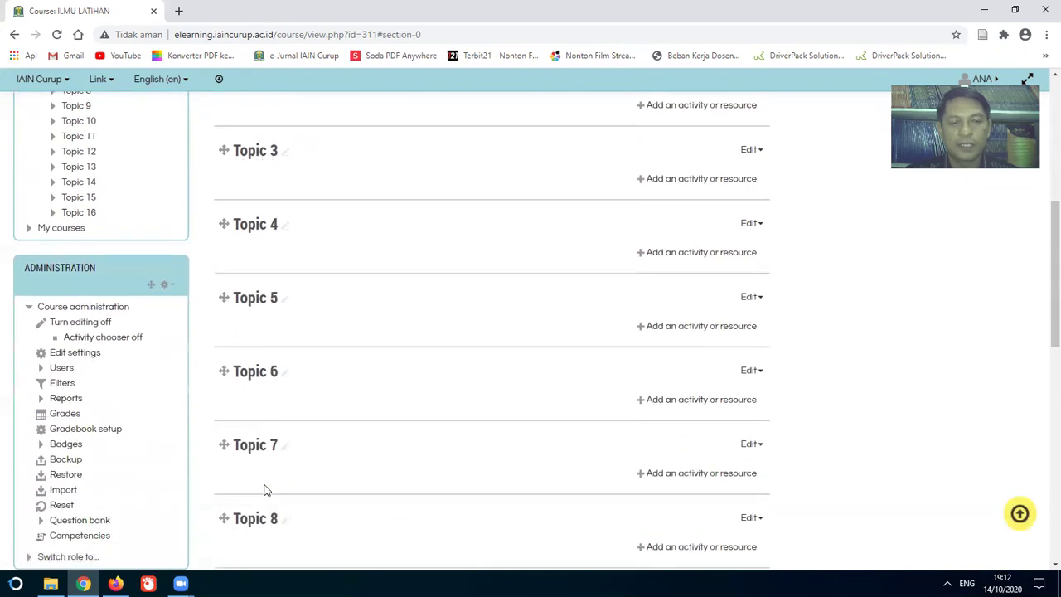
pyautogui.scroll(8, 266, 486)
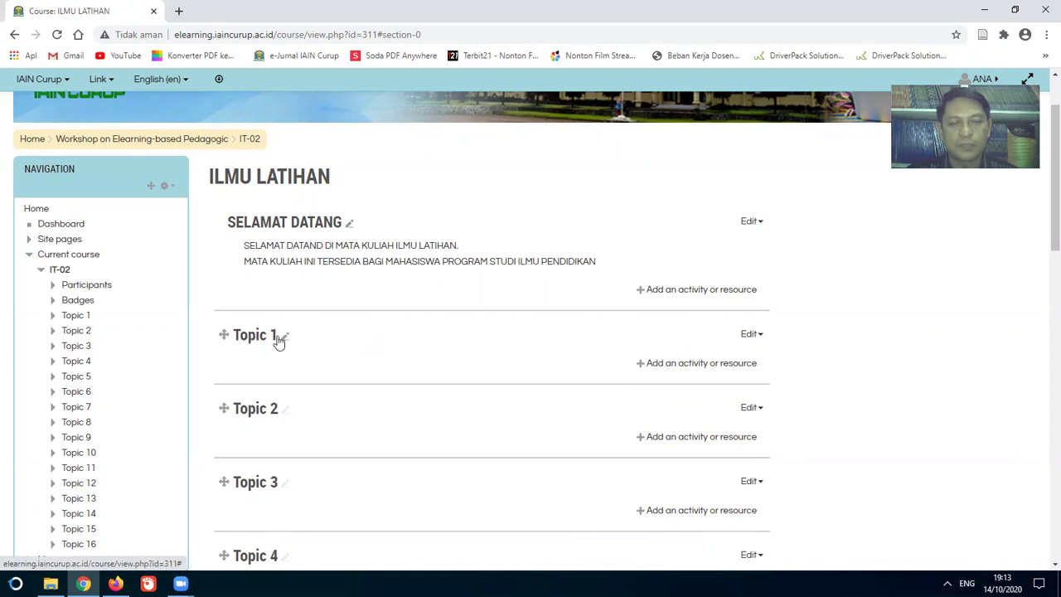
# Step: Give Topic 1 the custom section name 1-PENDAHULUAN in its settings
pyautogui.click(752, 333)
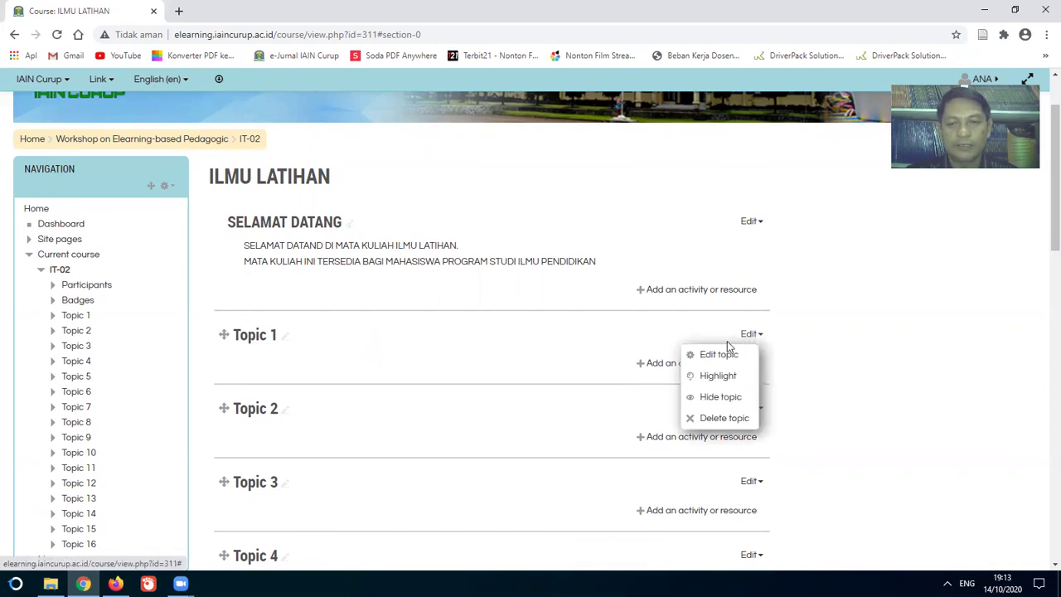
pyautogui.click(706, 355)
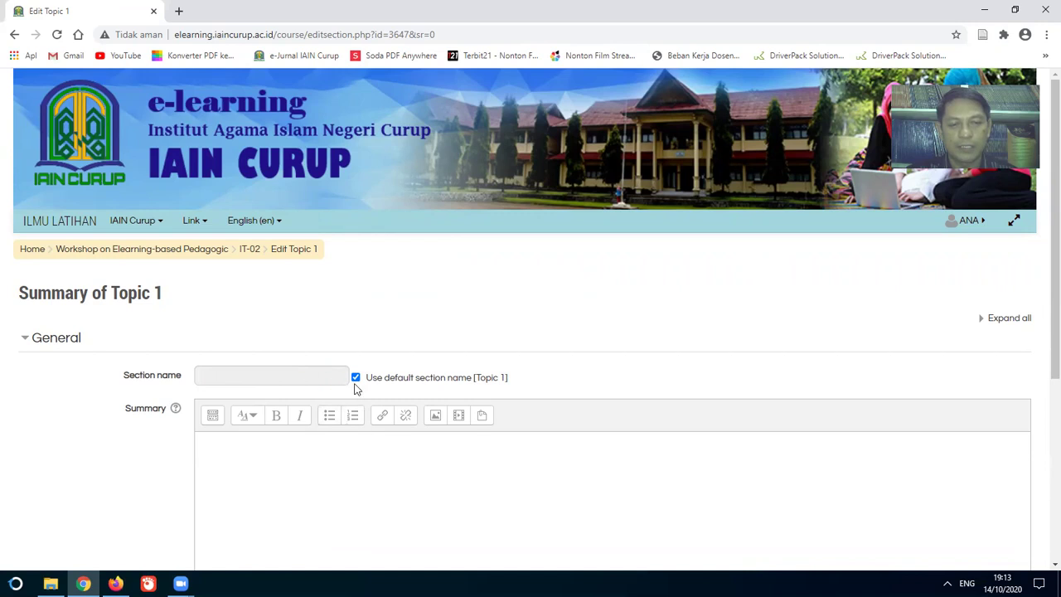
pyautogui.click(356, 378)
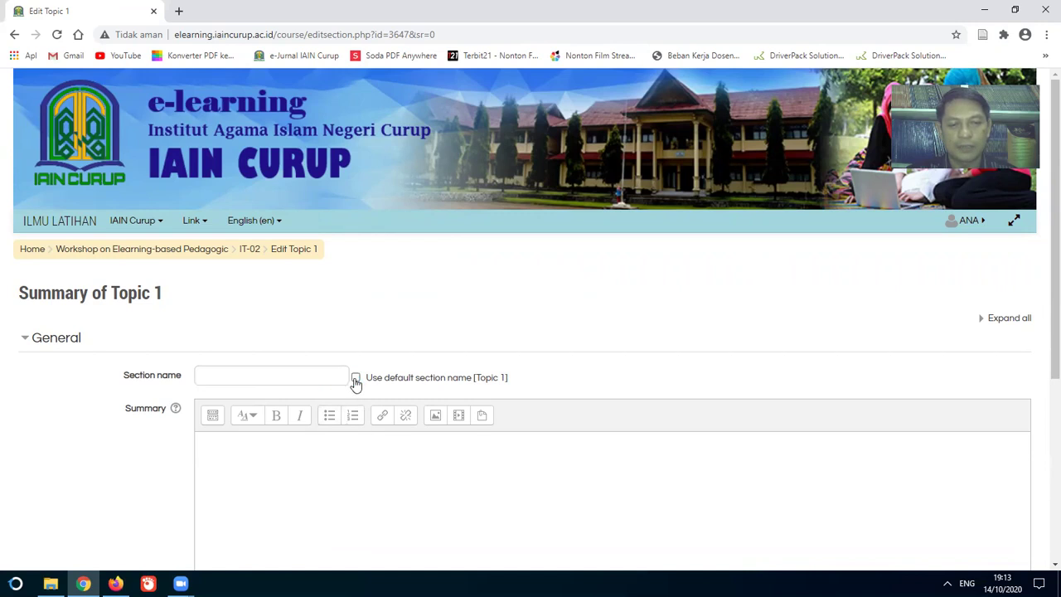
pyautogui.click(293, 375)
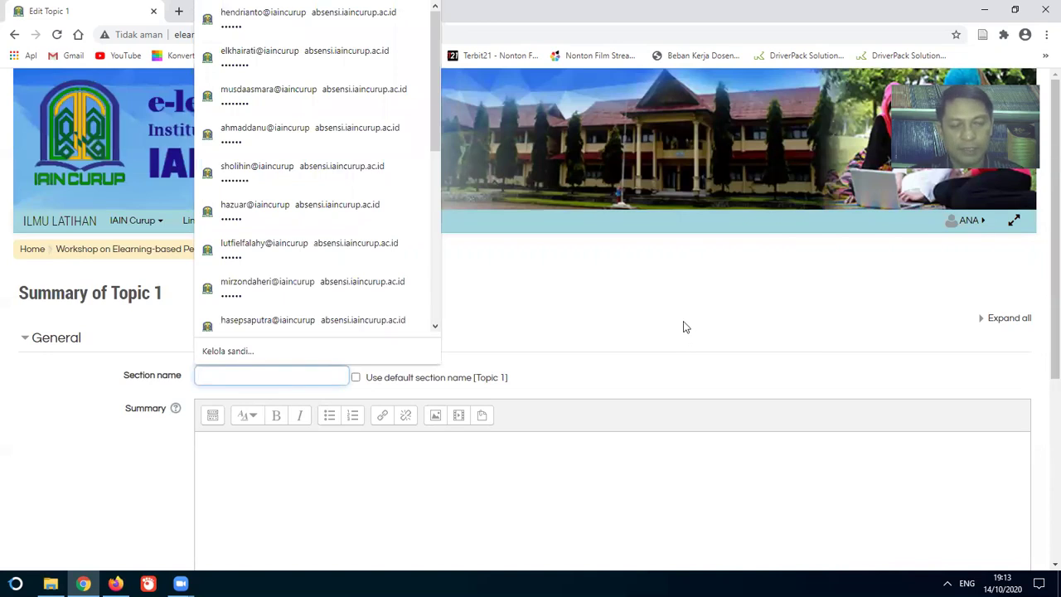
pyautogui.write('1-pen')
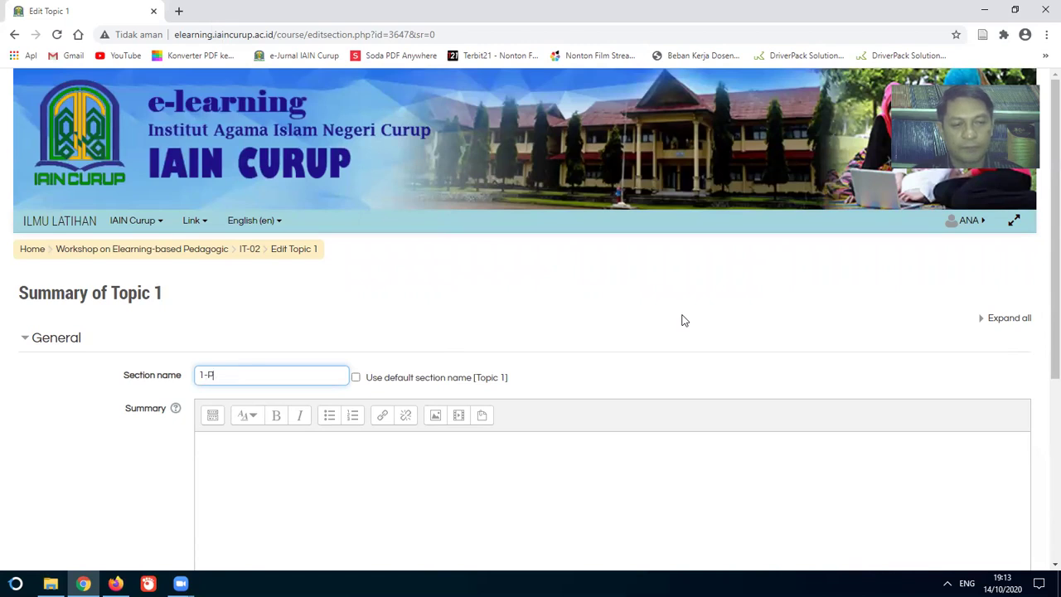
pyautogui.write('DAHULUAN')
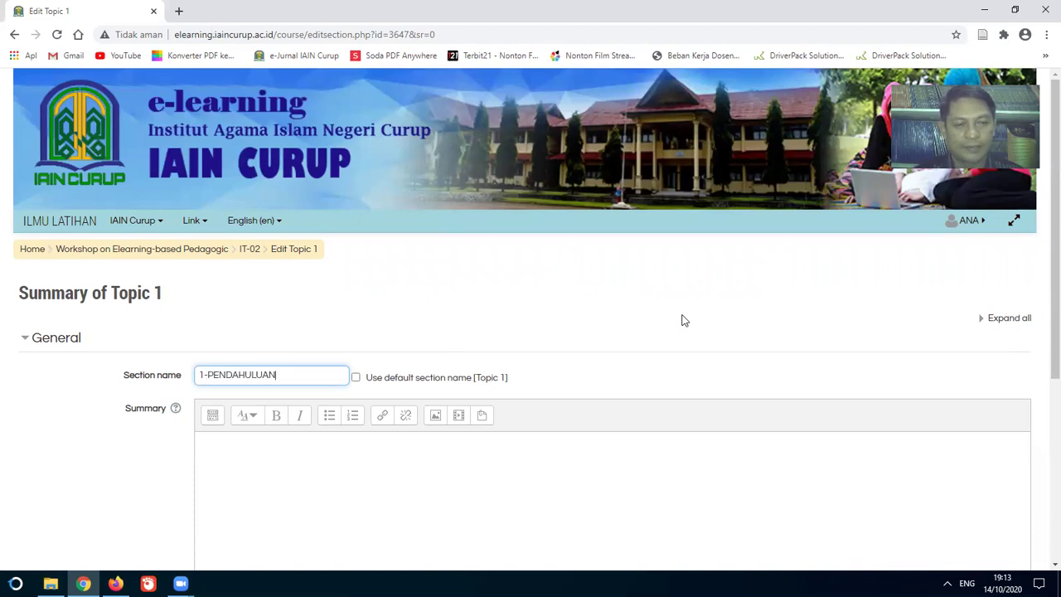
# Step: Write the summary saying lecturer and students will agree the semester's course rules, and save
pyautogui.click(325, 466)
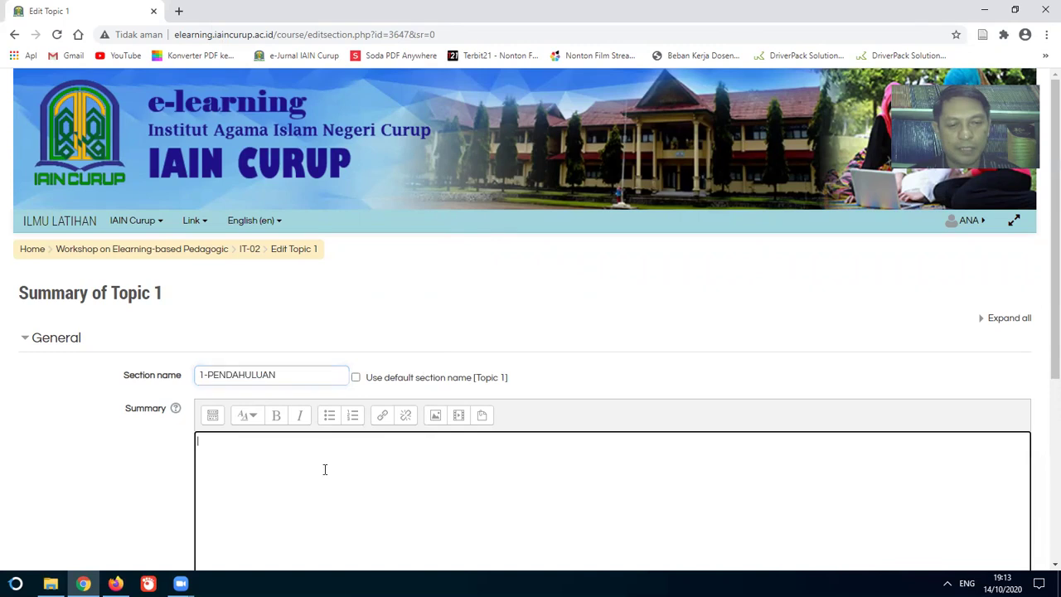
pyautogui.scroll(-1, 325, 466)
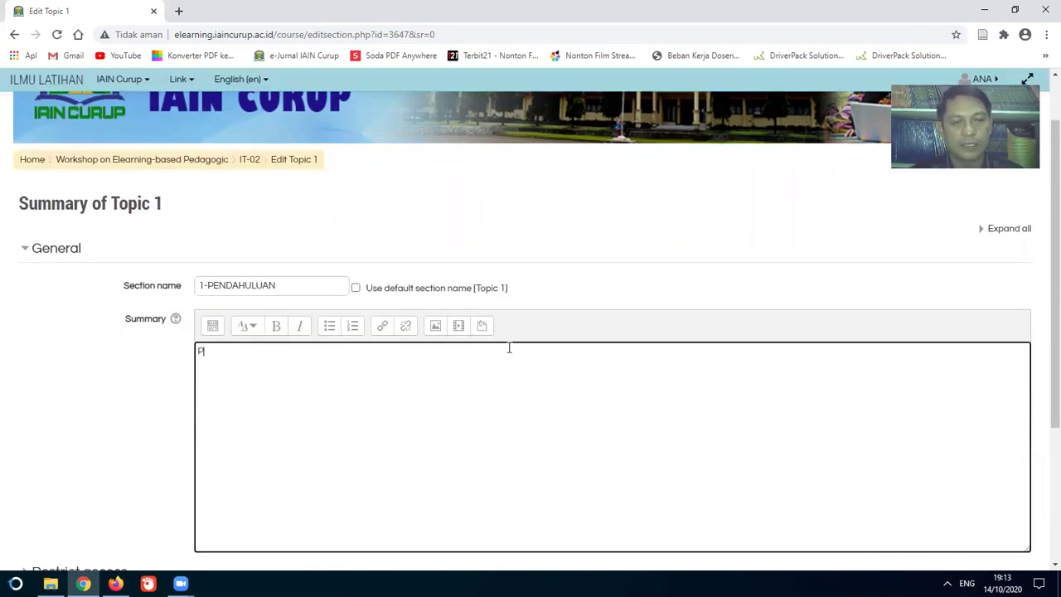
pyautogui.write('Pada pertamuan ini, D')
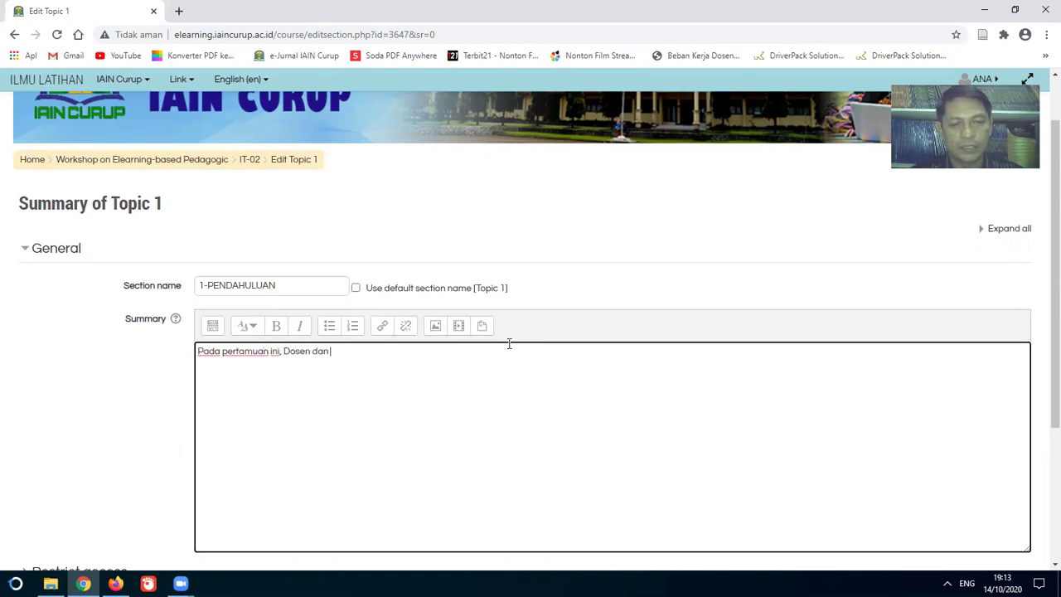
pyautogui.write('osen dan Mahasiswea akan me')
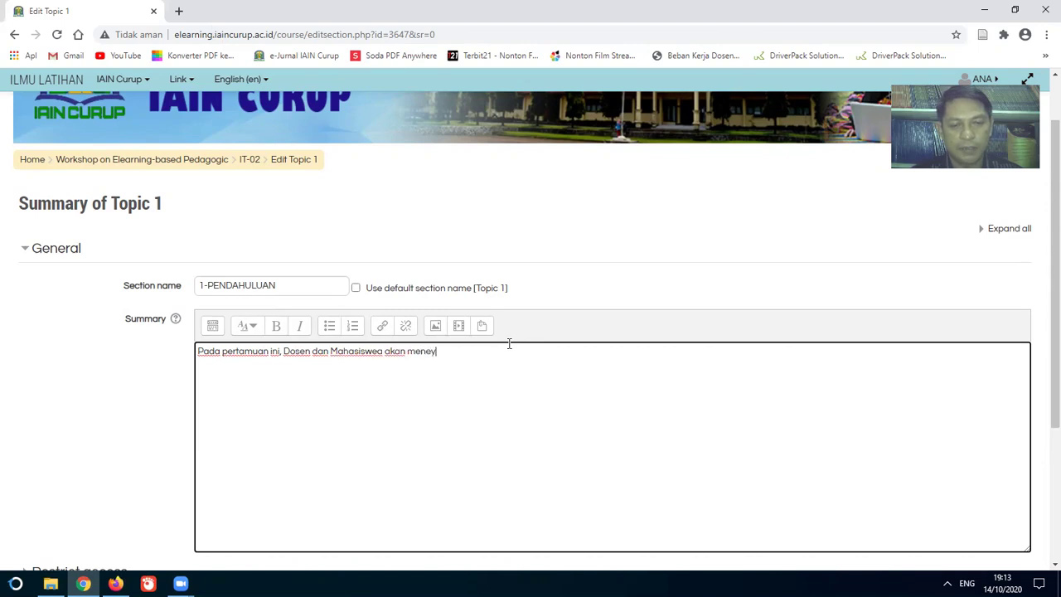
pyautogui.write('nyepakoti')
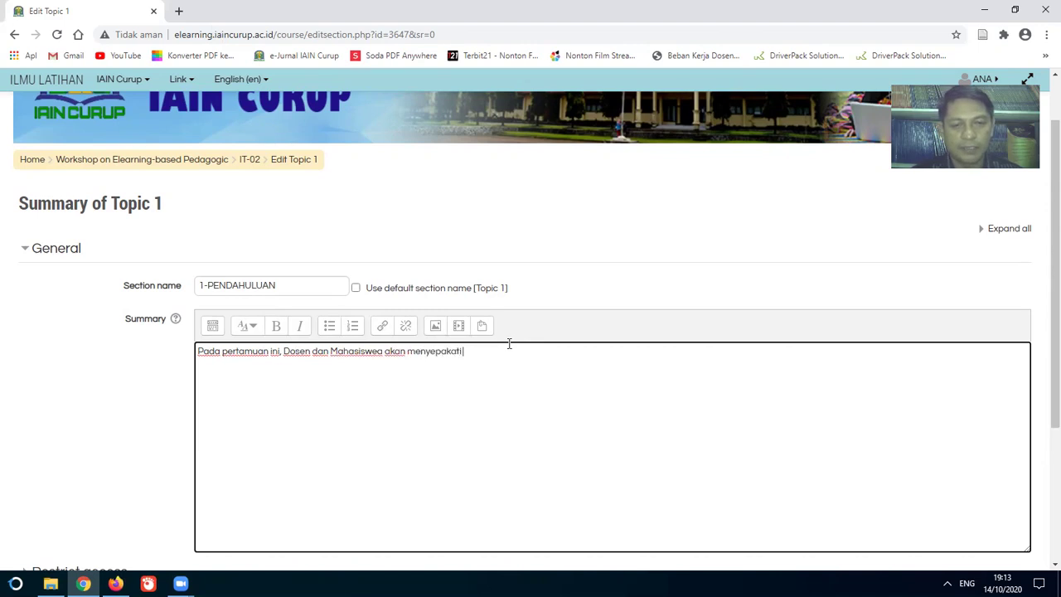
pyautogui.write(' aturan perkuliahan yang akan berlansung')
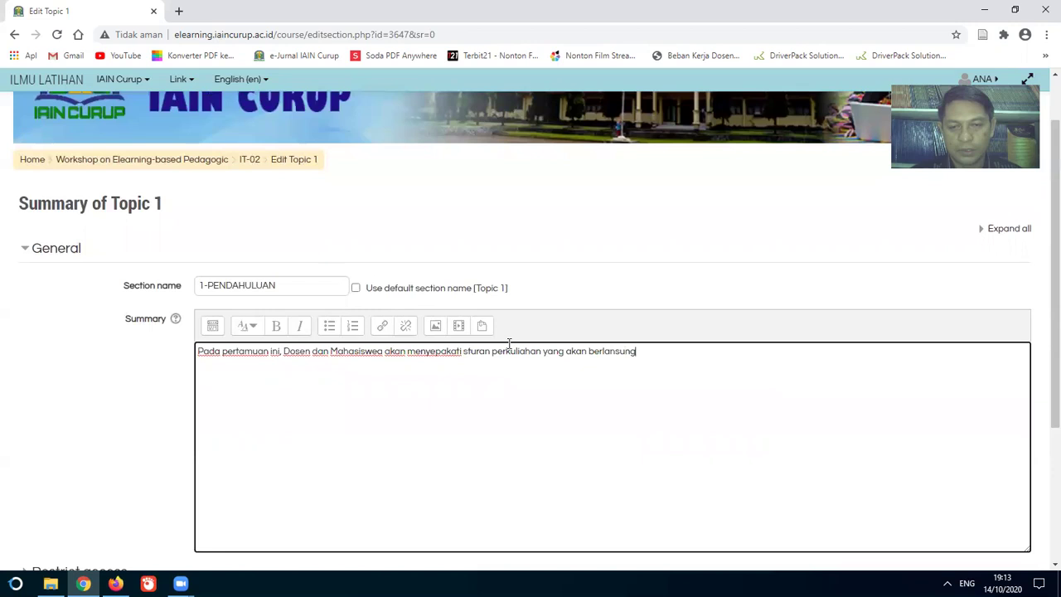
pyautogui.write('atu semester')
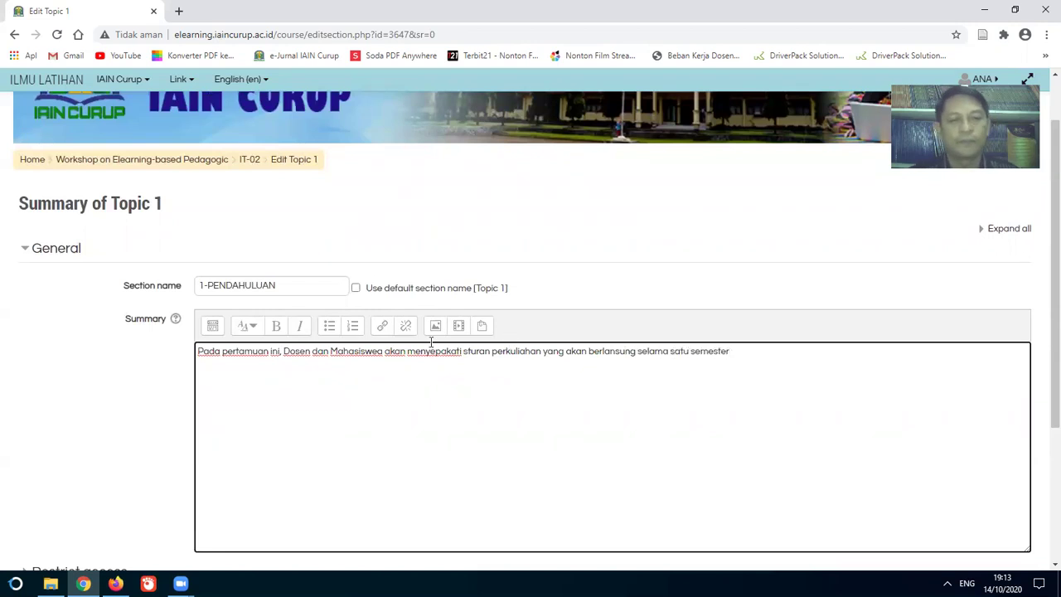
pyautogui.scroll(-3, 431, 342)
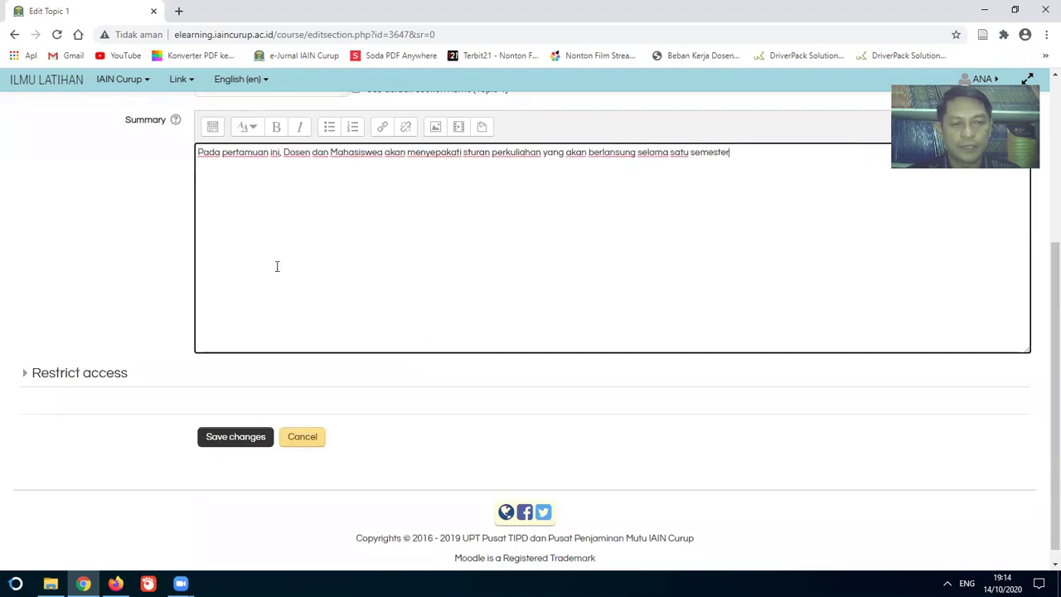
pyautogui.click(253, 438)
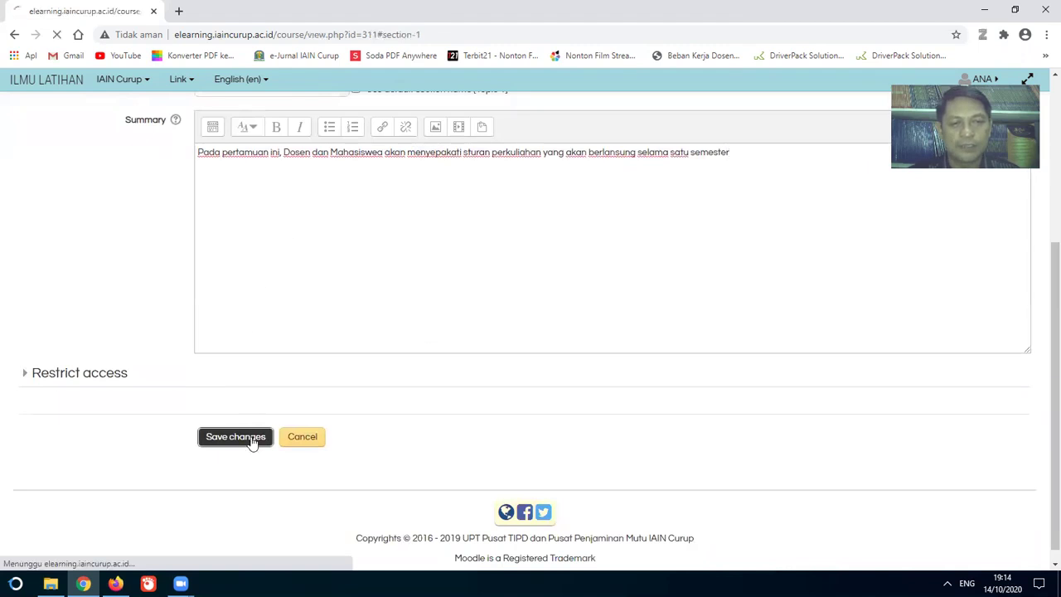
# Step: Open the activity-or-resource chooser under the 1-PENDAHULUAN section
pyautogui.scroll(3, 398, 377)
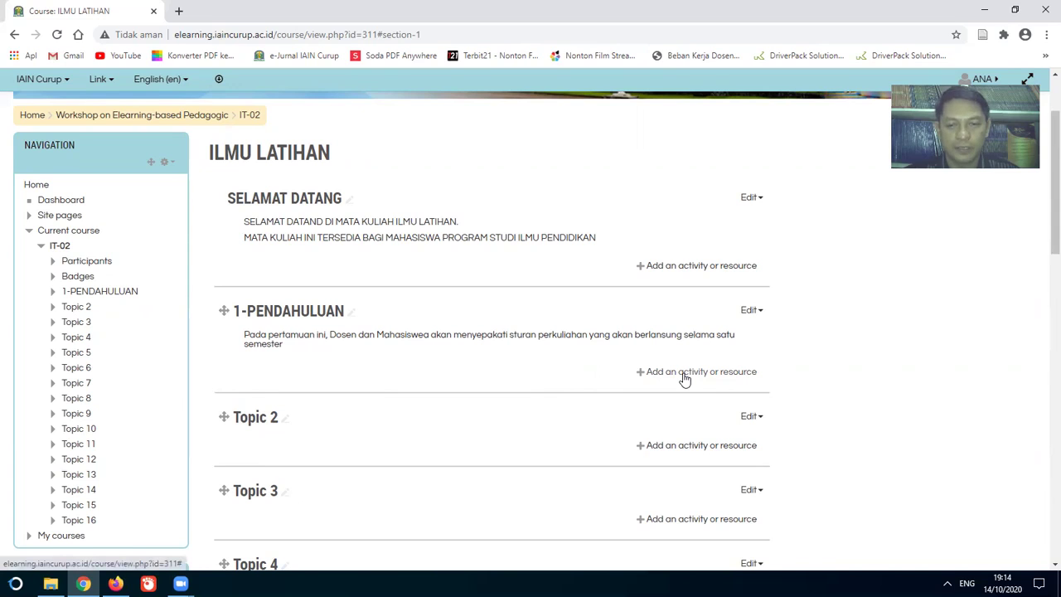
pyautogui.click(685, 379)
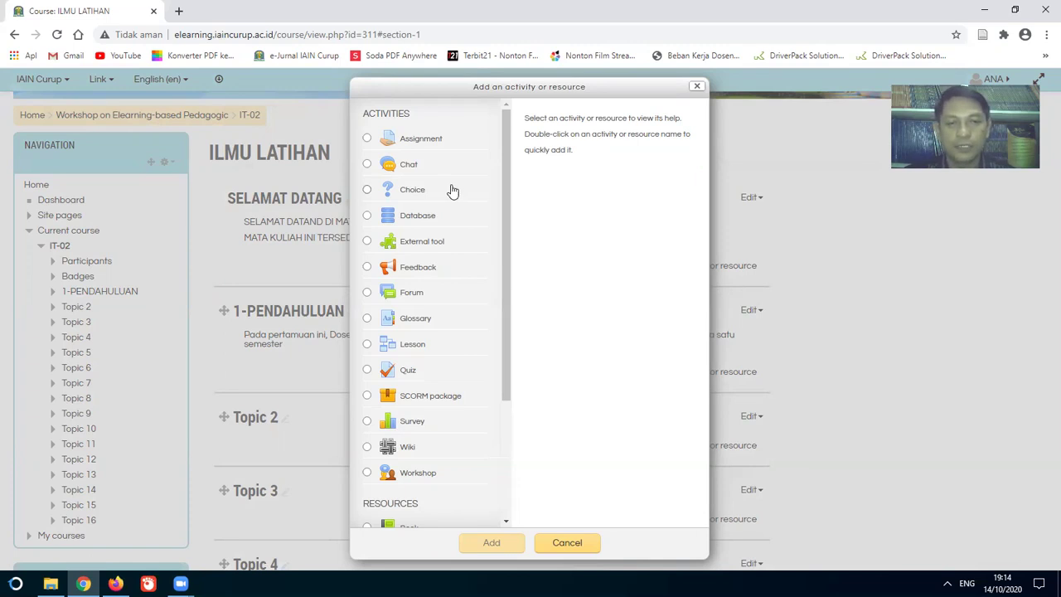
# Step: Pick File from the Resources list and add it to 1-PENDAHULUAN
pyautogui.scroll(-2, 445, 237)
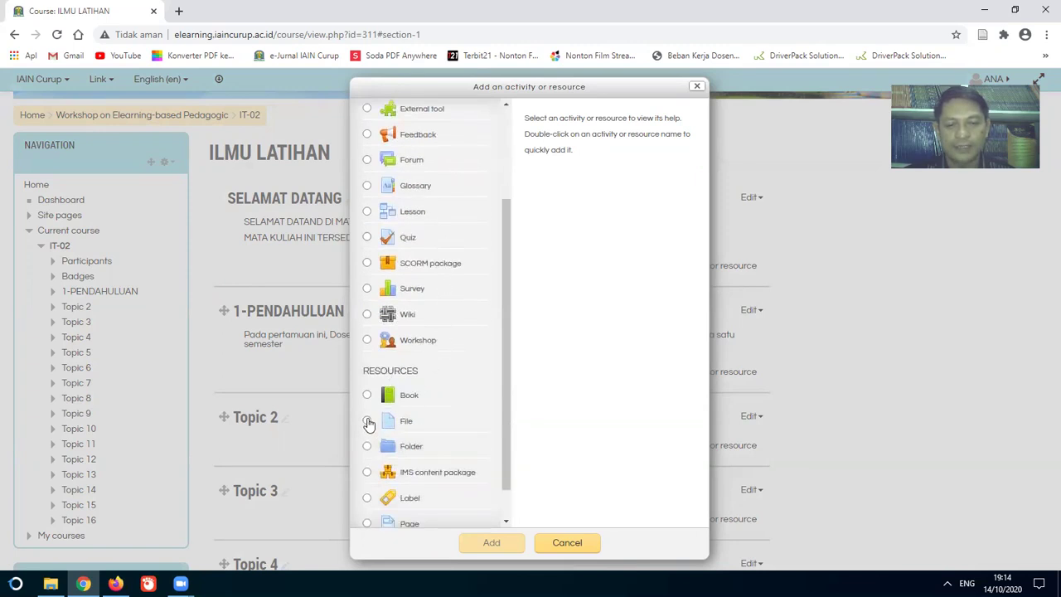
pyautogui.click(367, 420)
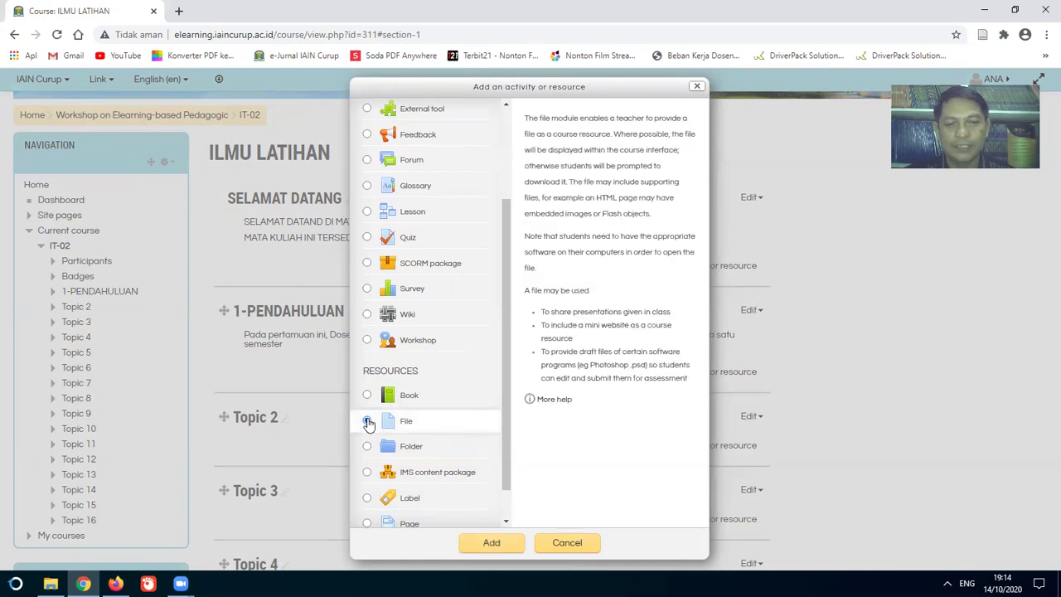
pyautogui.click(493, 543)
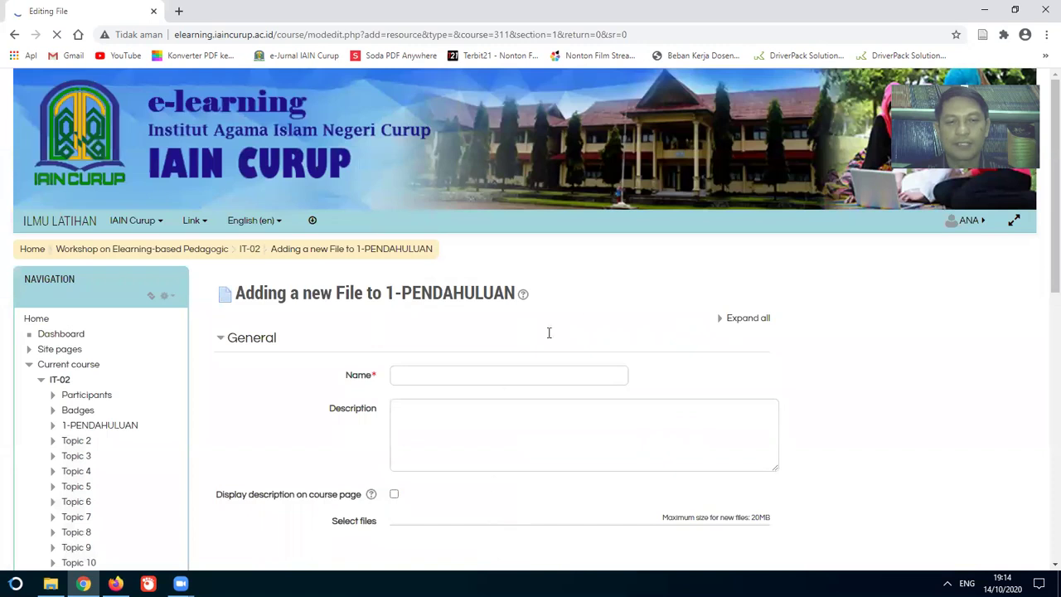
# Step: Enter the file resource's name, RPS ILM,U LATIHAN
pyautogui.scroll(-3, 591, 318)
pyautogui.scroll(3, 591, 318)
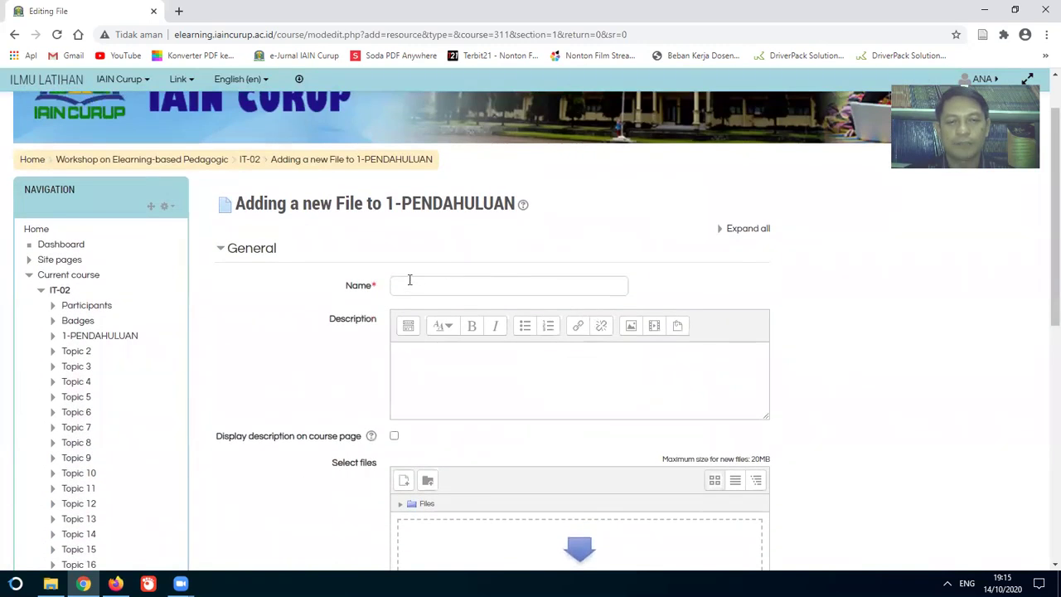
pyautogui.click(410, 286)
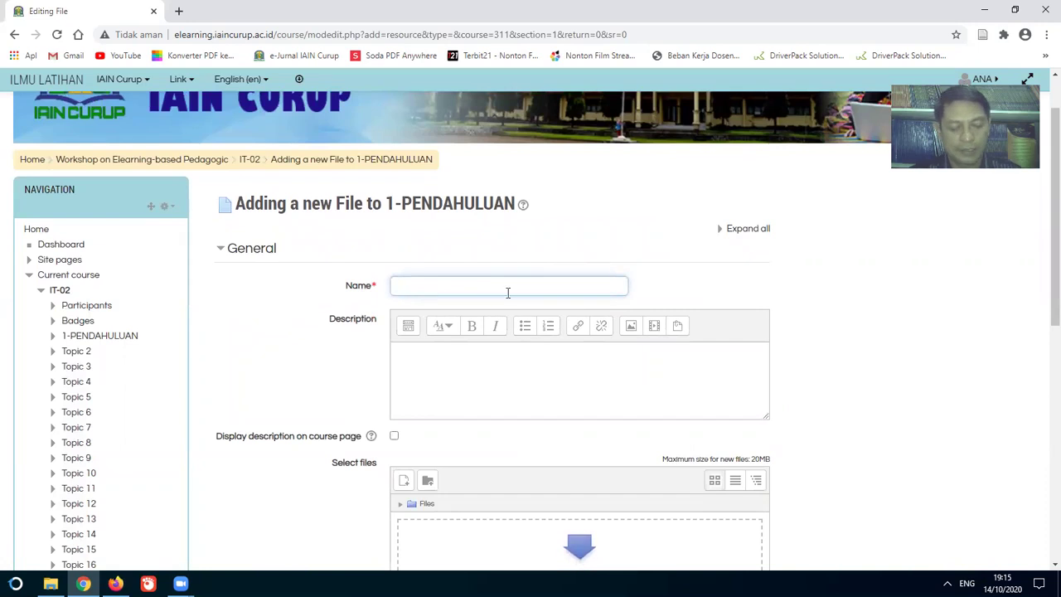
pyautogui.write('RP')
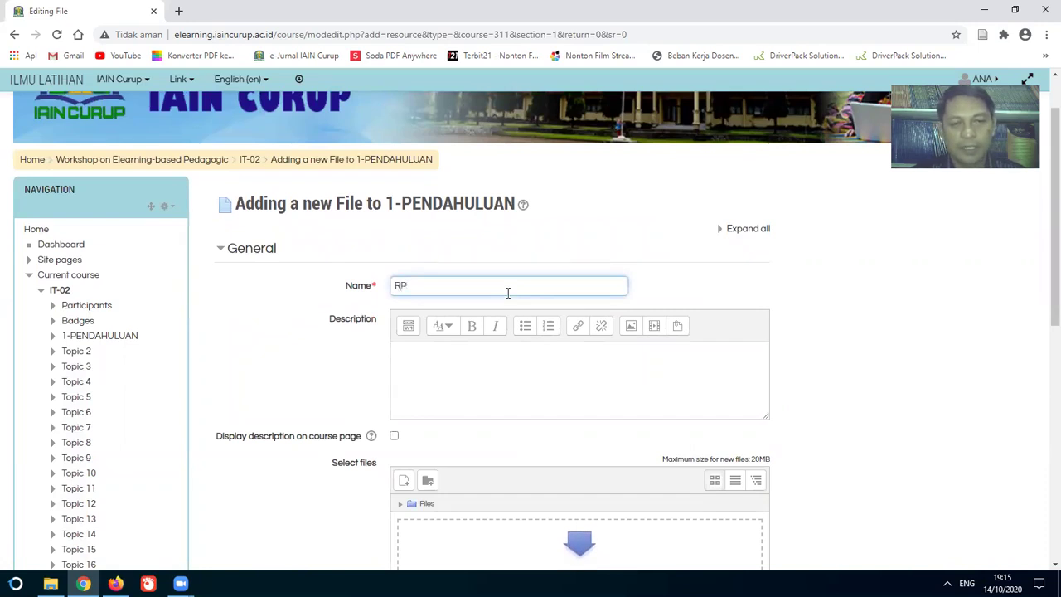
pyautogui.write('S ULM,U LATIHAN')
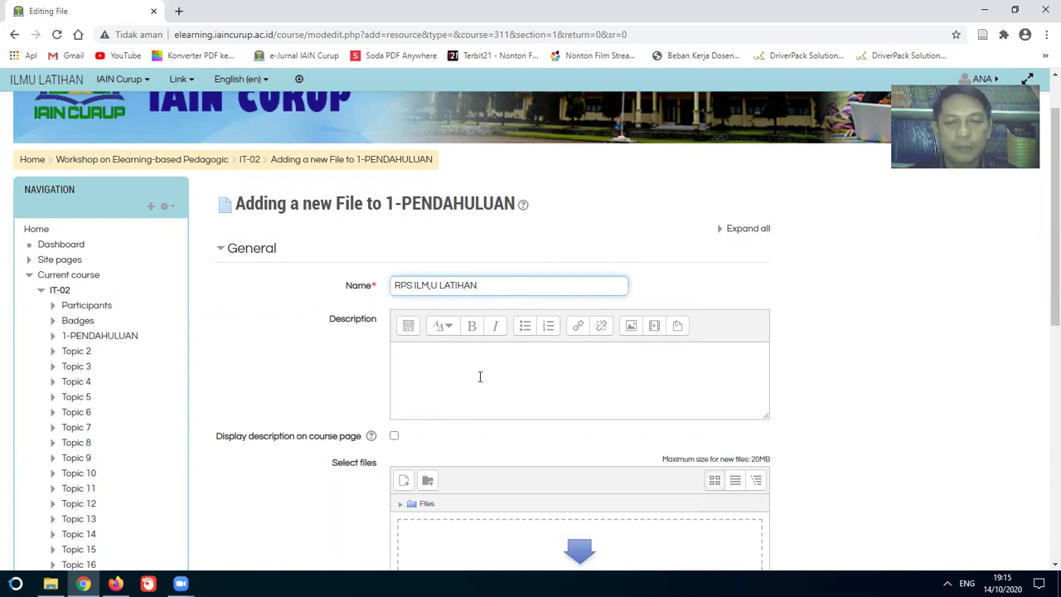
# Step: Describe it as the one-semester course plan and display the description on the course page
pyautogui.click(451, 368)
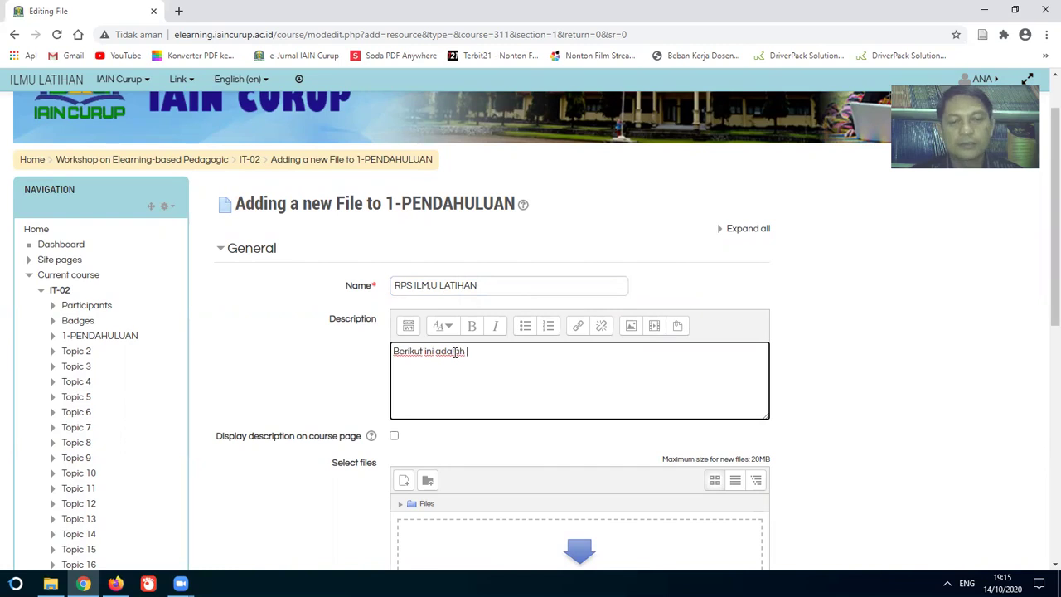
pyautogui.write('Berikut ini adalah rancangan perkuliahan yang ak')
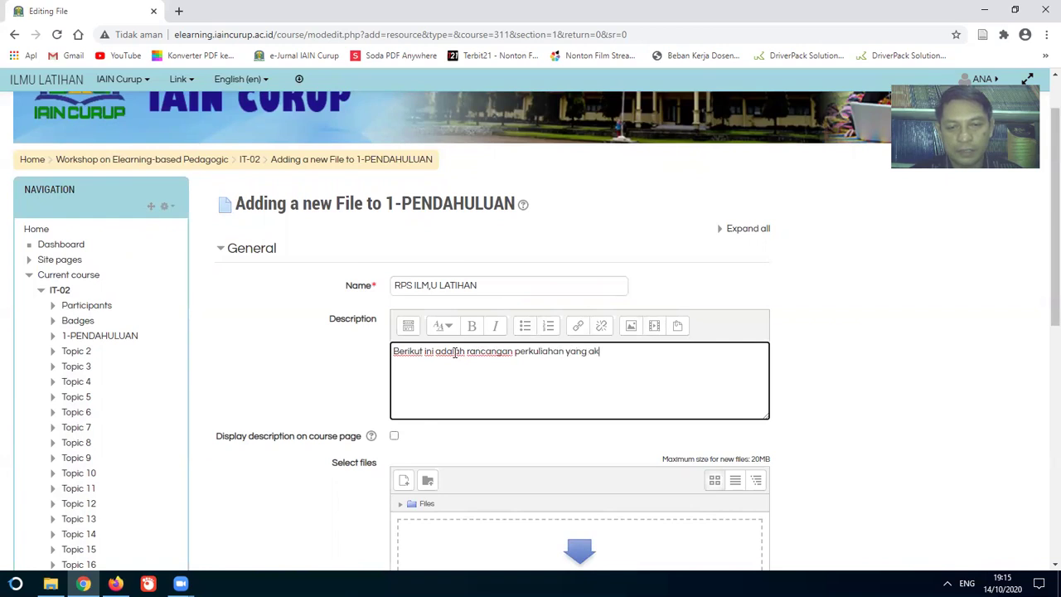
pyautogui.write('elama satu semester')
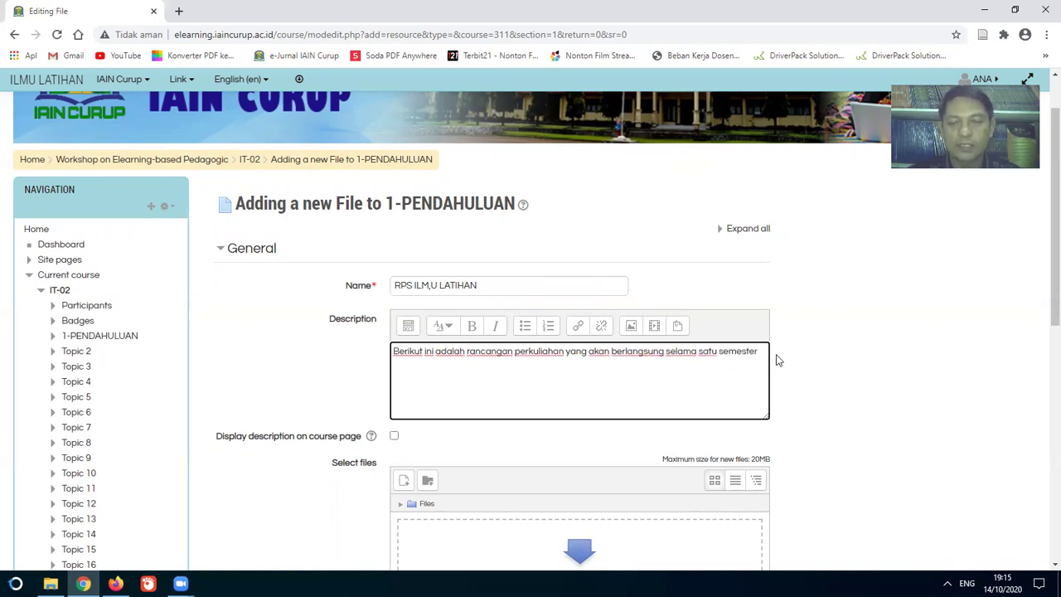
pyautogui.click(395, 437)
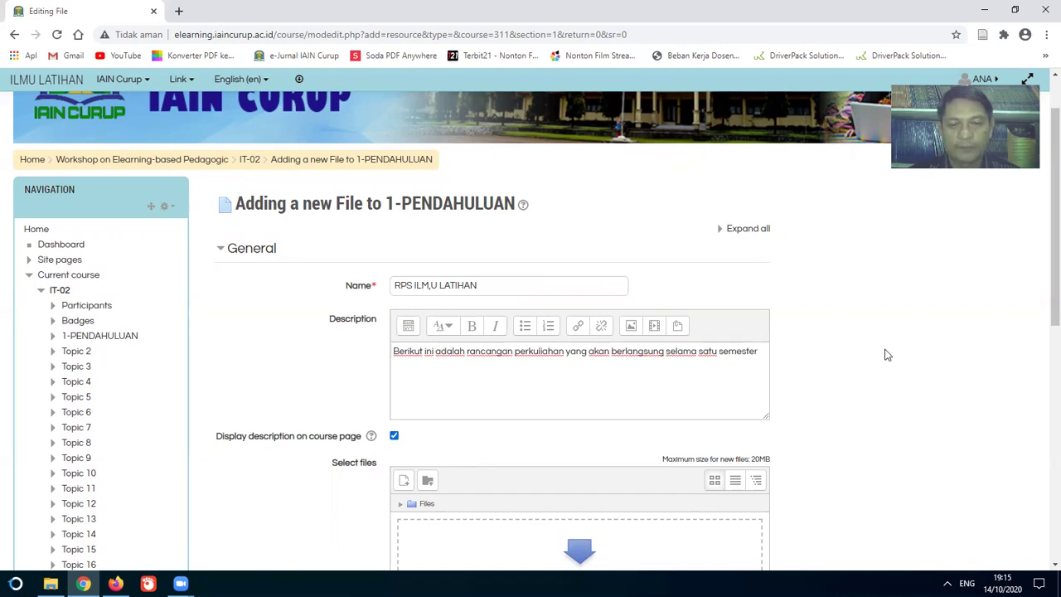
pyautogui.scroll(-3, 923, 351)
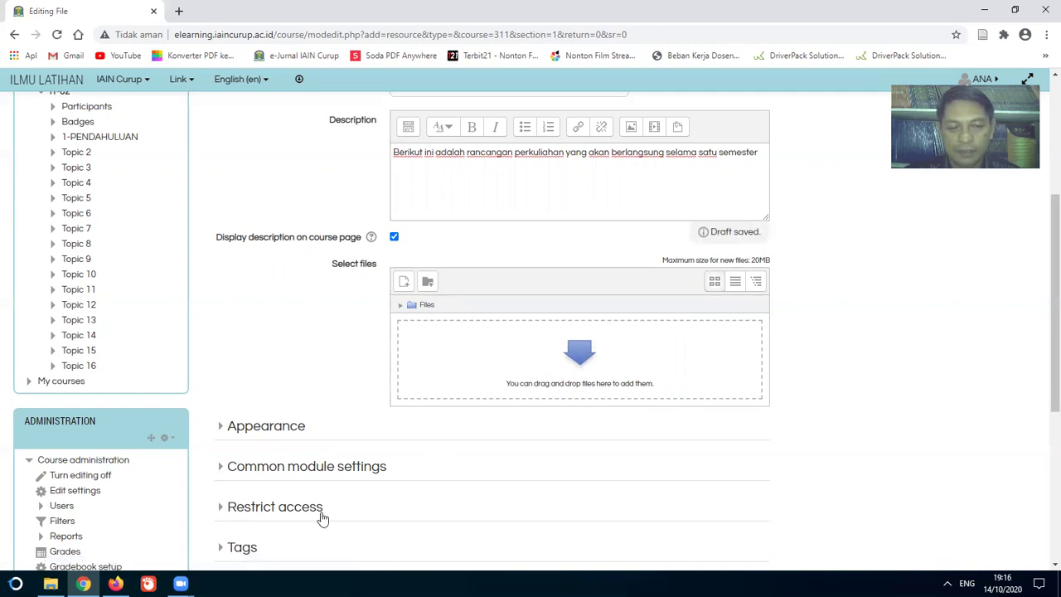
# Step: Drag [LATIHAN] RPS Ulumul Quran.pdf from the ELEARNING folder into the resource's file area
pyautogui.click(50, 583)
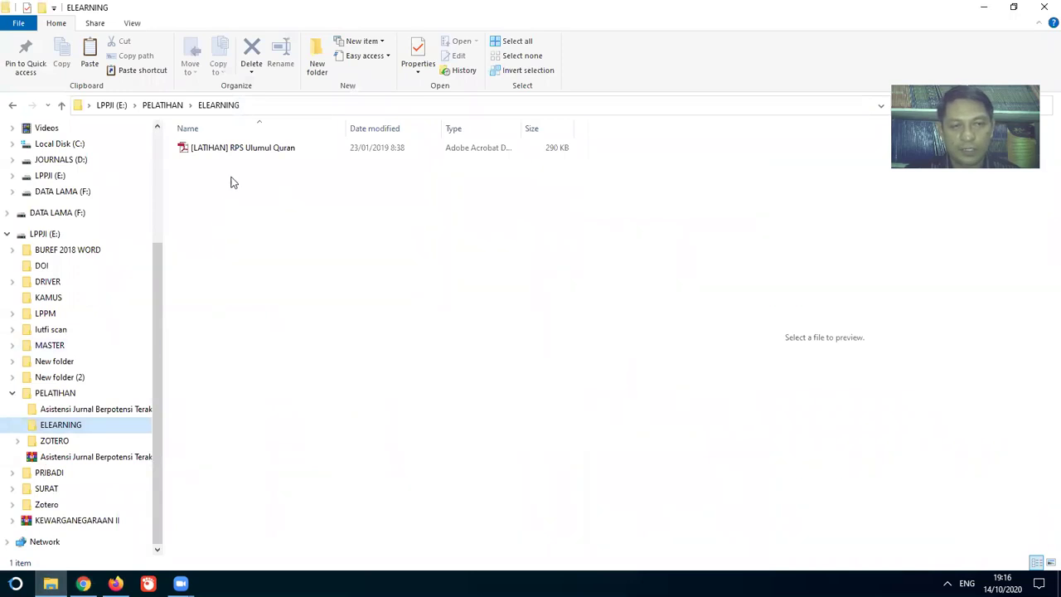
pyautogui.click(232, 147)
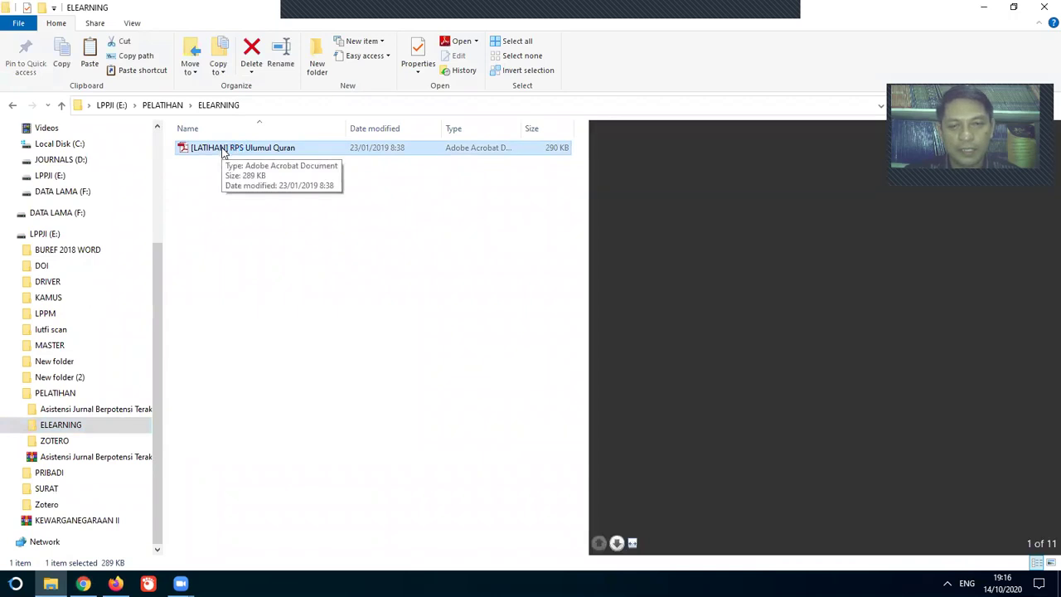
pyautogui.moveTo(224, 149); pyautogui.dragTo(326, 506)
pyautogui.moveTo(447, 426); pyautogui.dragTo(522, 383)
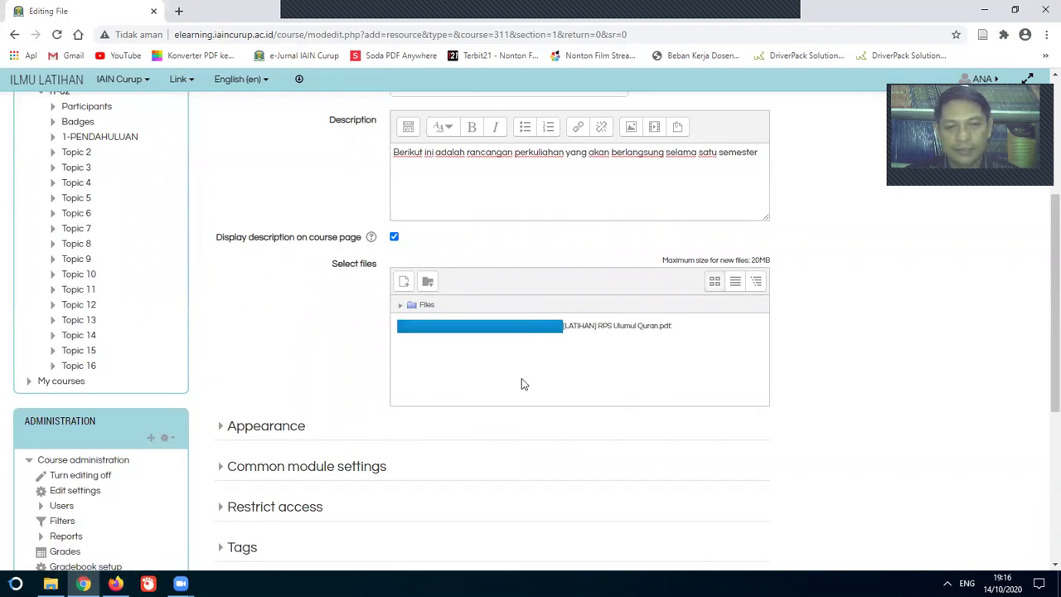
# Step: Save and return to the course, then check RPS ILM,U LATIHAN under 1-PENDAHULUAN
pyautogui.scroll(-1, 491, 372)
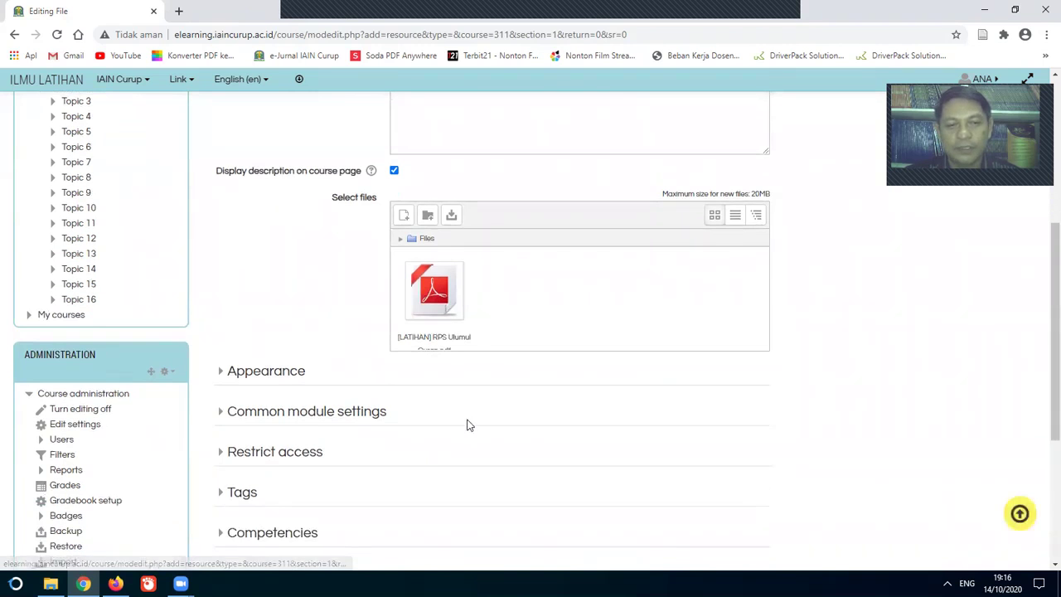
pyautogui.scroll(-3, 466, 423)
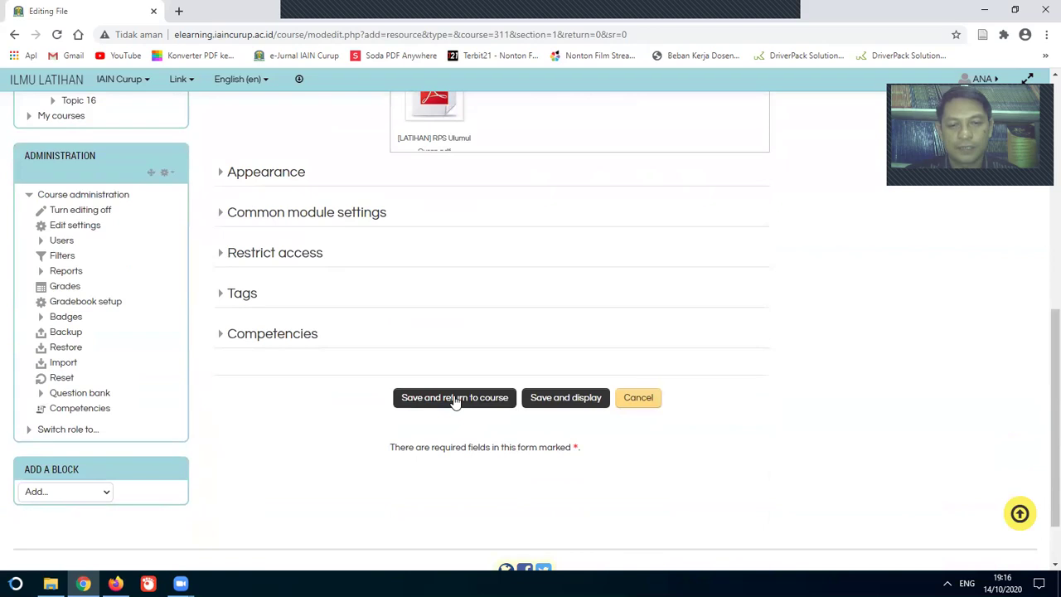
pyautogui.click(454, 398)
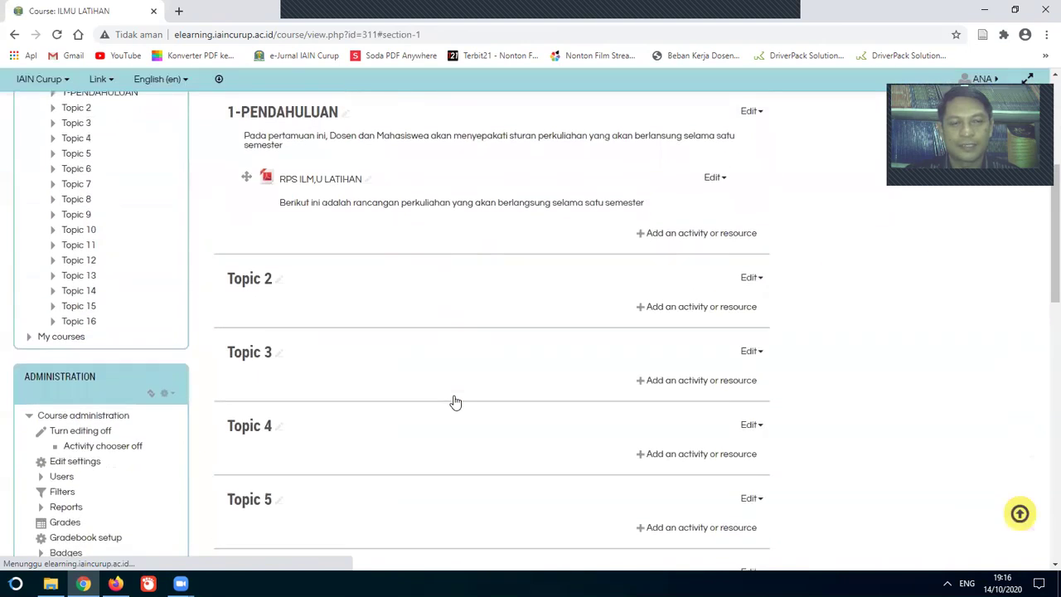
pyautogui.scroll(1, 393, 168)
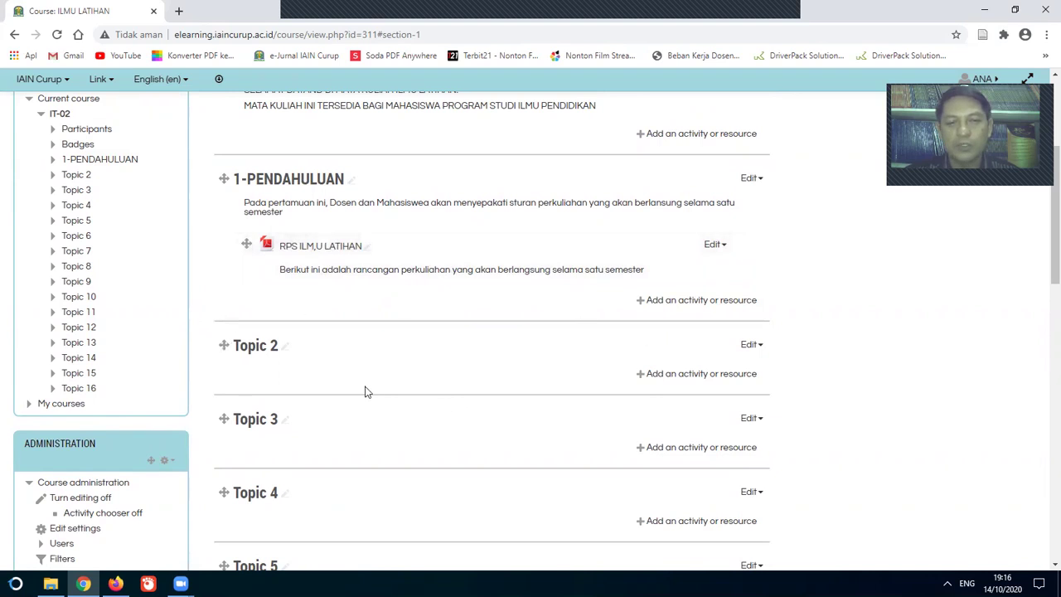
pyautogui.scroll(-1, 367, 390)
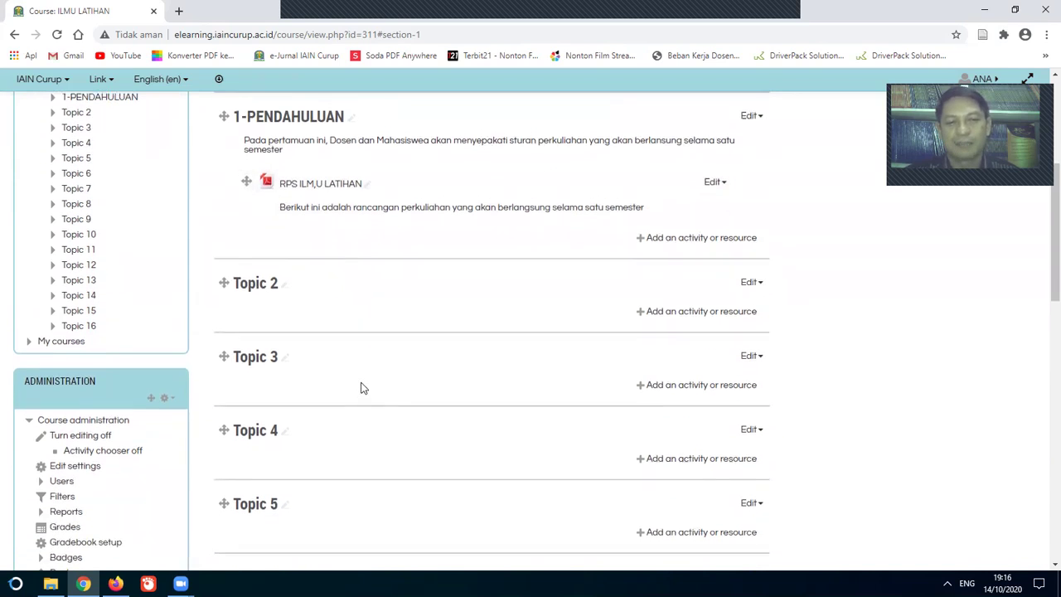
pyautogui.scroll(1, 362, 388)
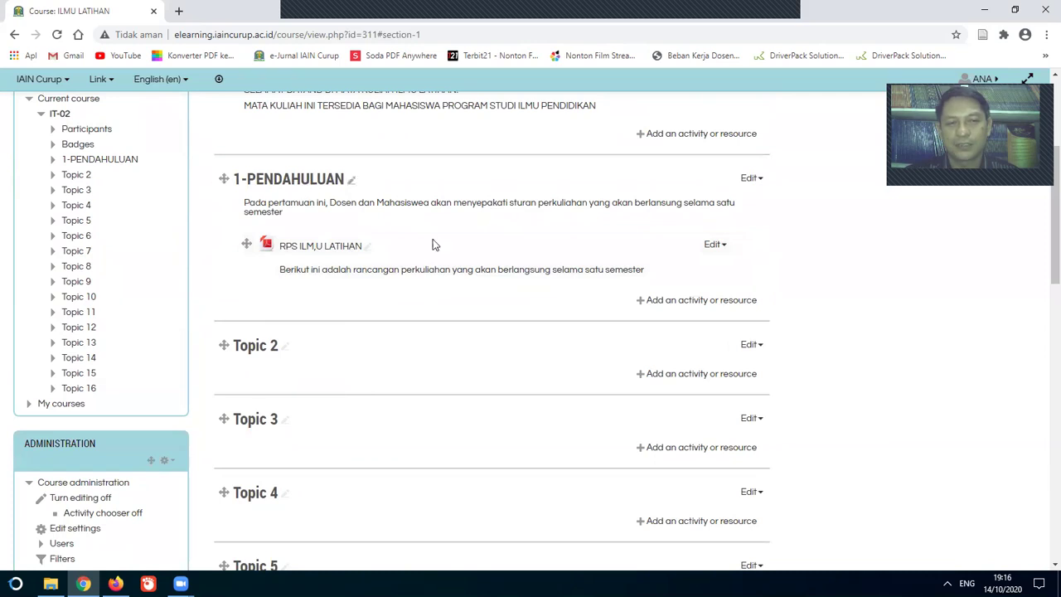
# Step: Replace Topic 2's default name with 2-PENGANTAR ILMU LATIHAN in its settings and save
pyautogui.click(759, 347)
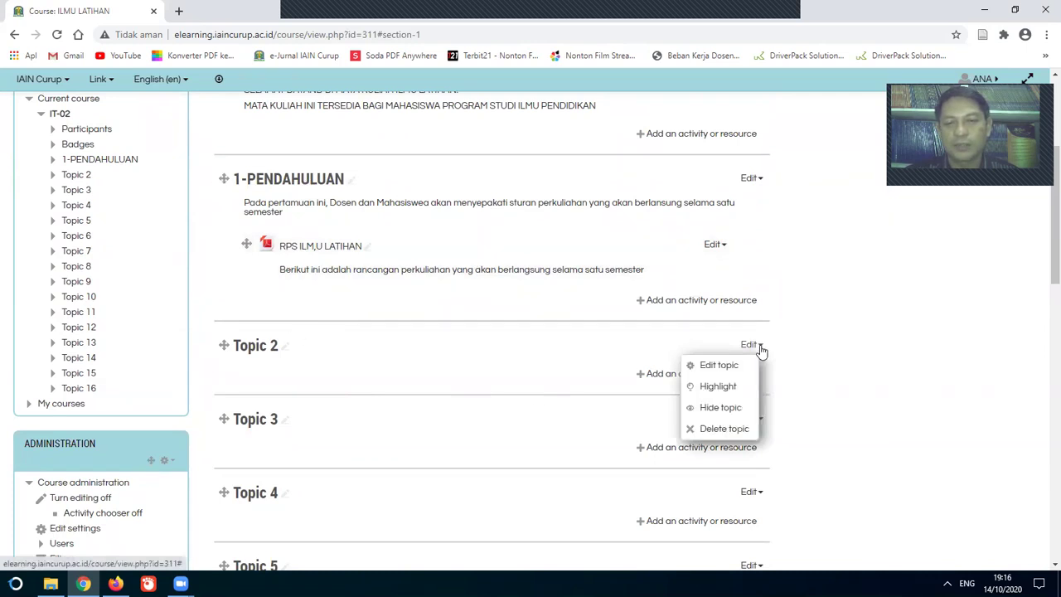
pyautogui.click(717, 366)
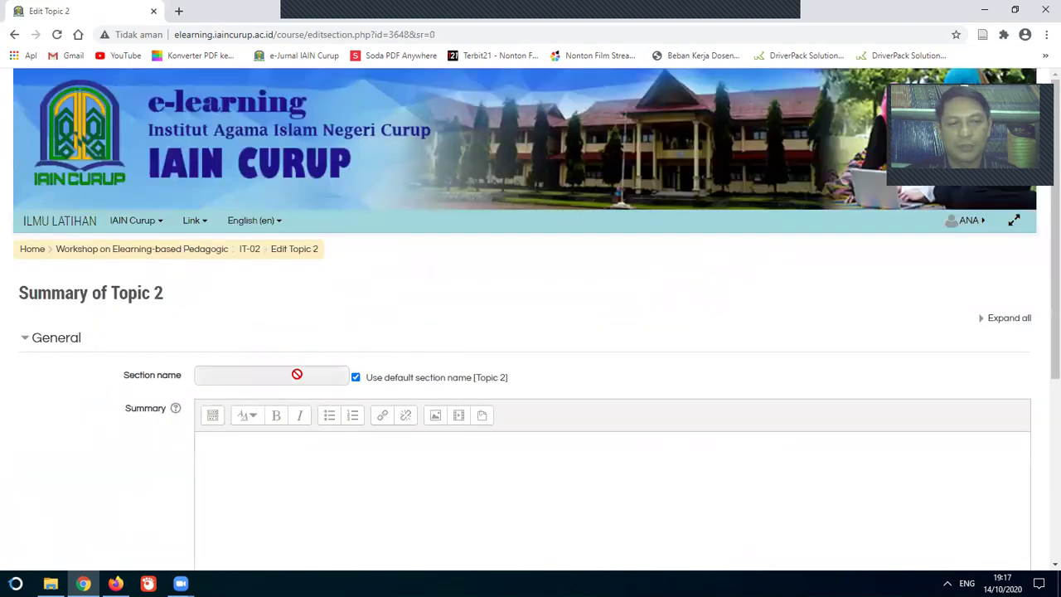
pyautogui.click(356, 378)
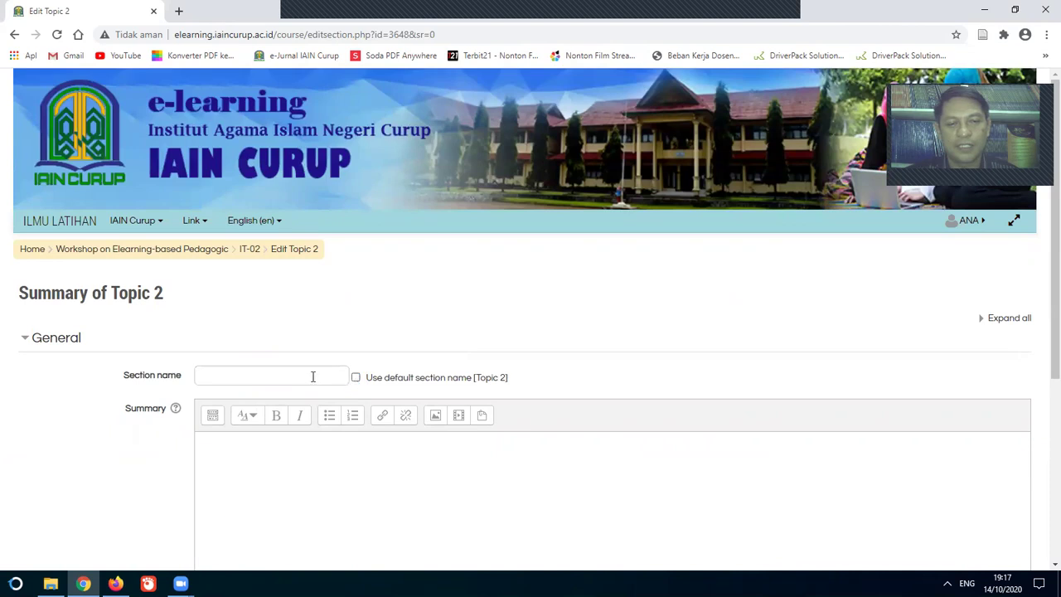
pyautogui.click(310, 374)
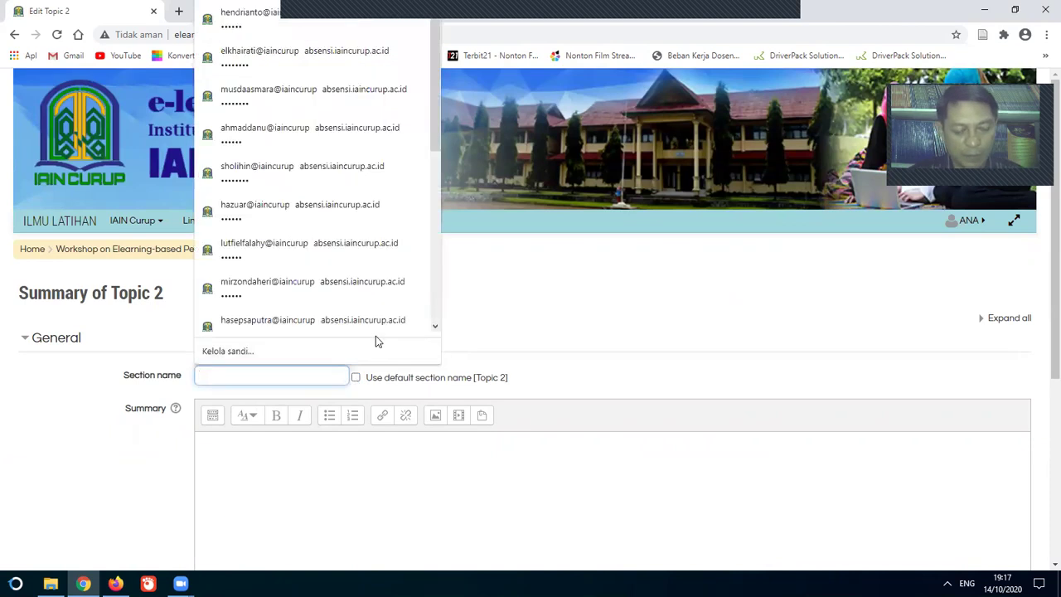
pyautogui.write('2-')
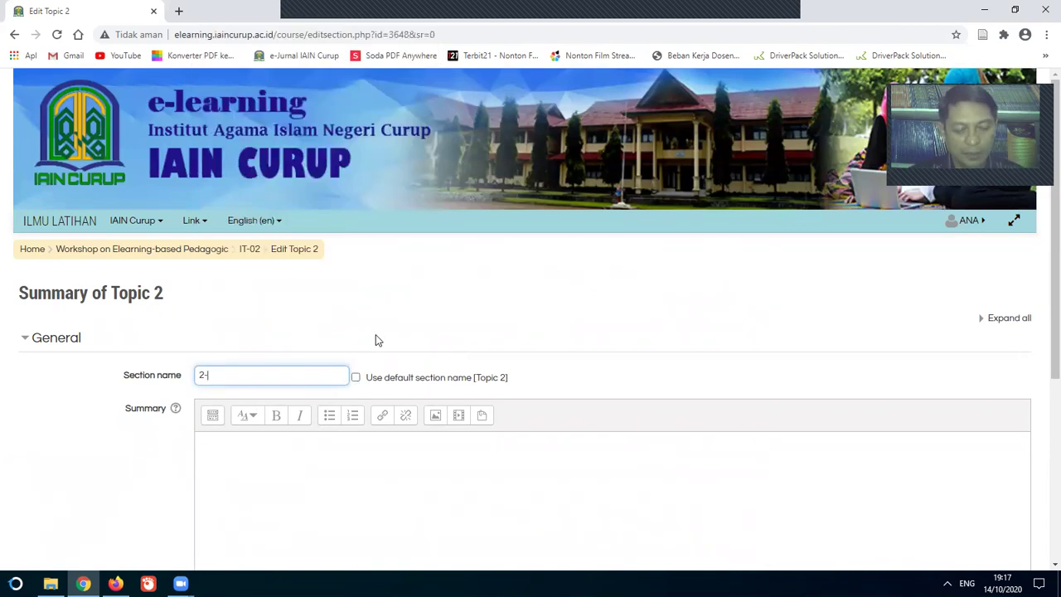
pyautogui.write('PENGANTAR ILMU LATIHAN')
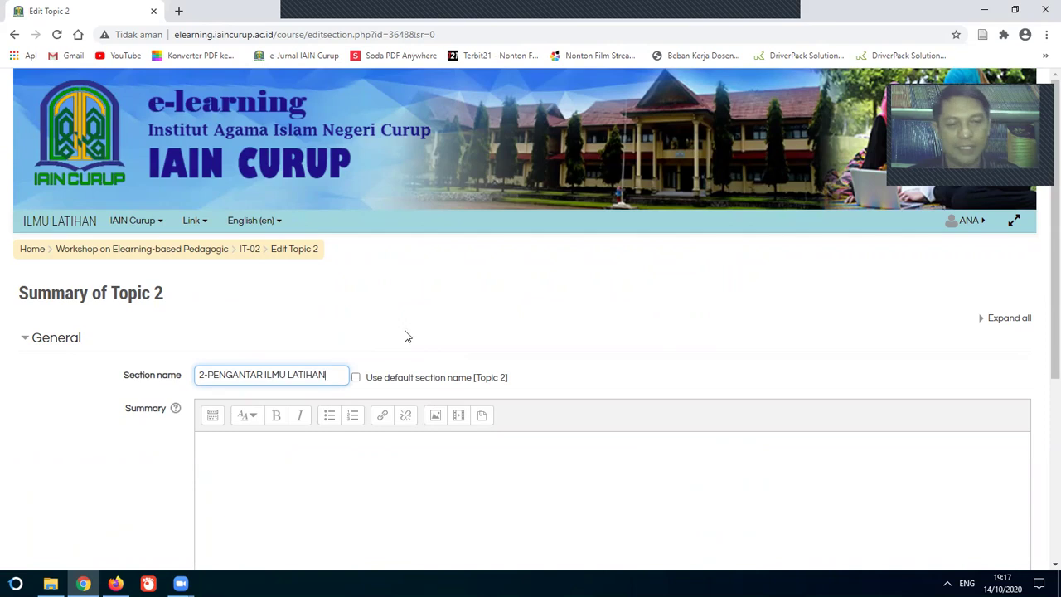
pyautogui.scroll(-3, 605, 301)
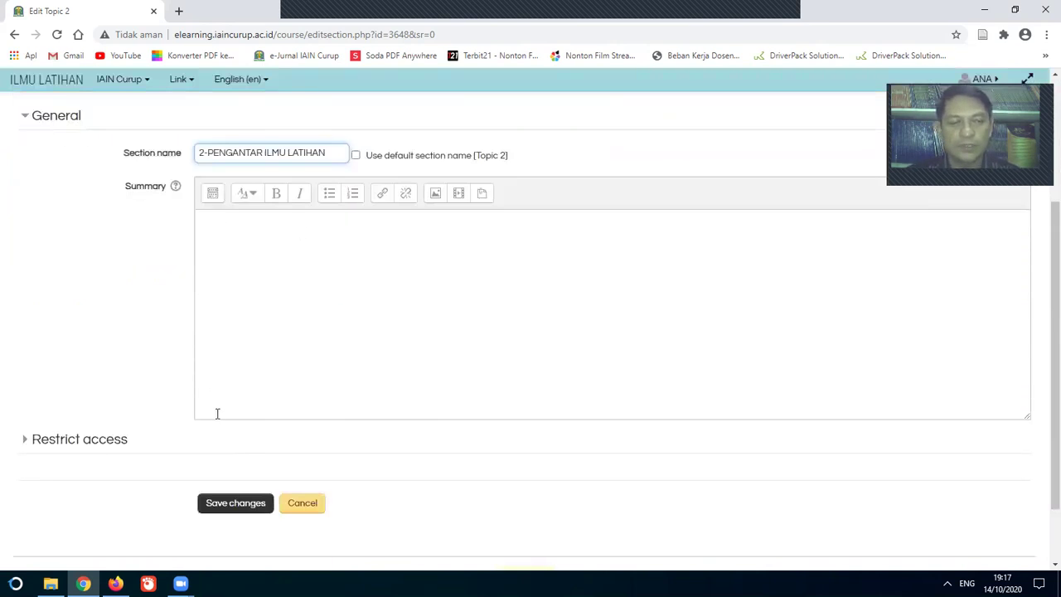
pyautogui.click(237, 505)
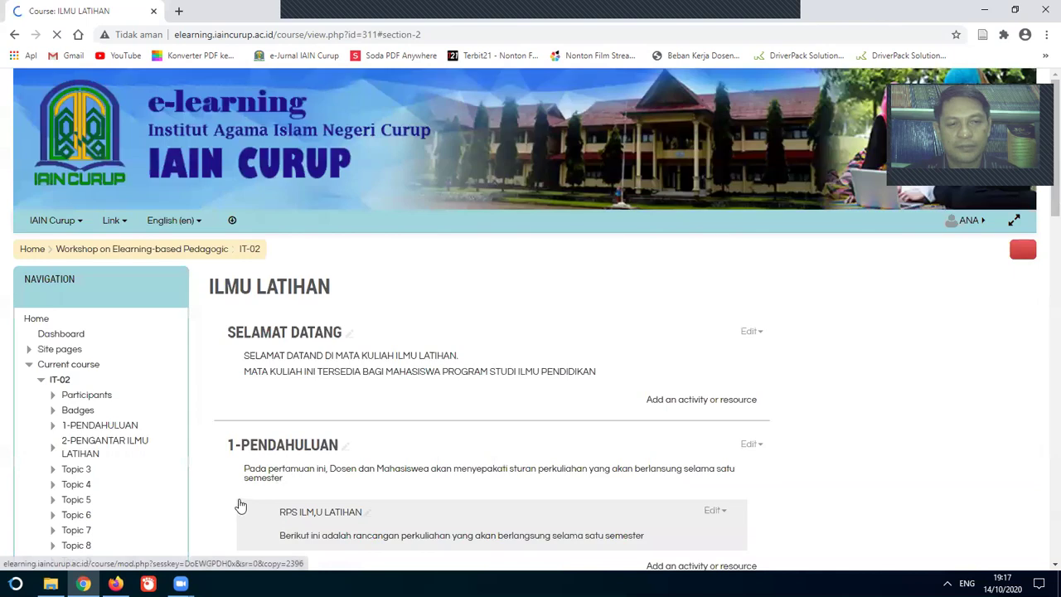
# Step: Edit Topic 3's title inline to 3-SEJARAH PERKEMBANGAN ILMU LATIHAN and confirm it
pyautogui.scroll(-2, 390, 402)
pyautogui.scroll(4, 391, 403)
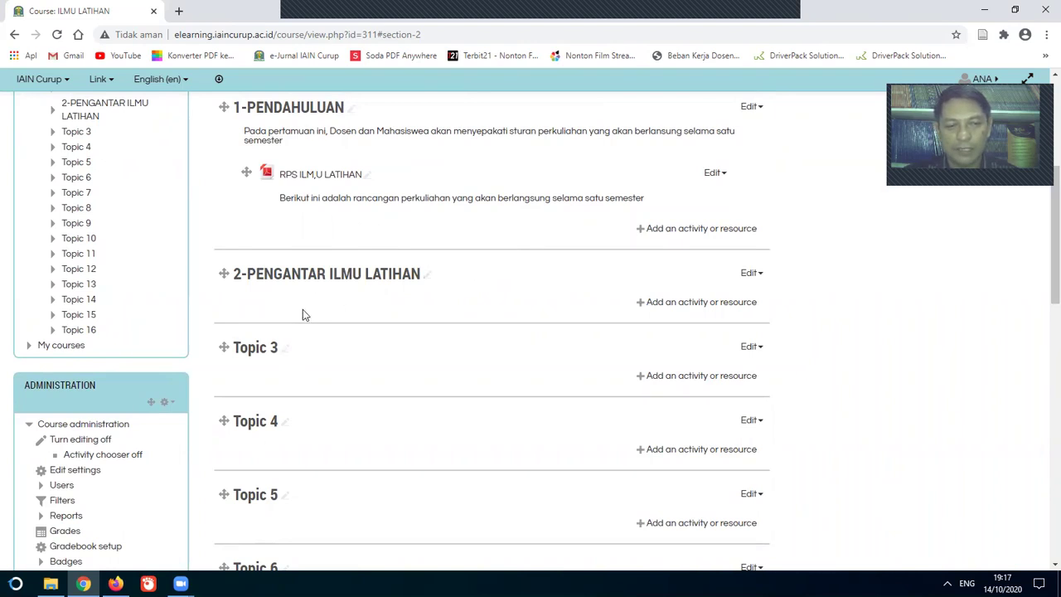
pyautogui.click(286, 349)
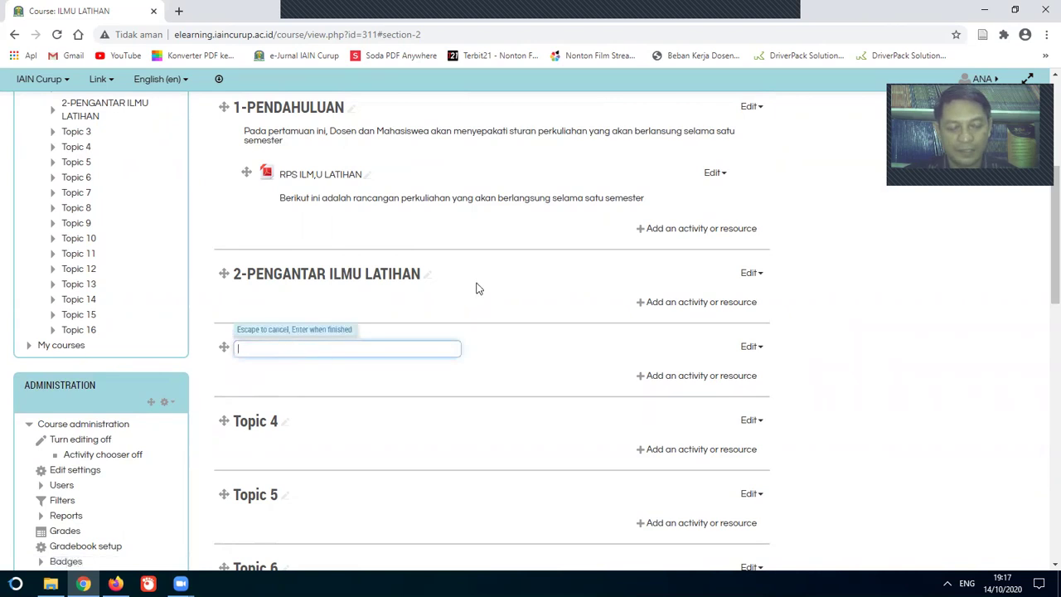
pyautogui.write('3')
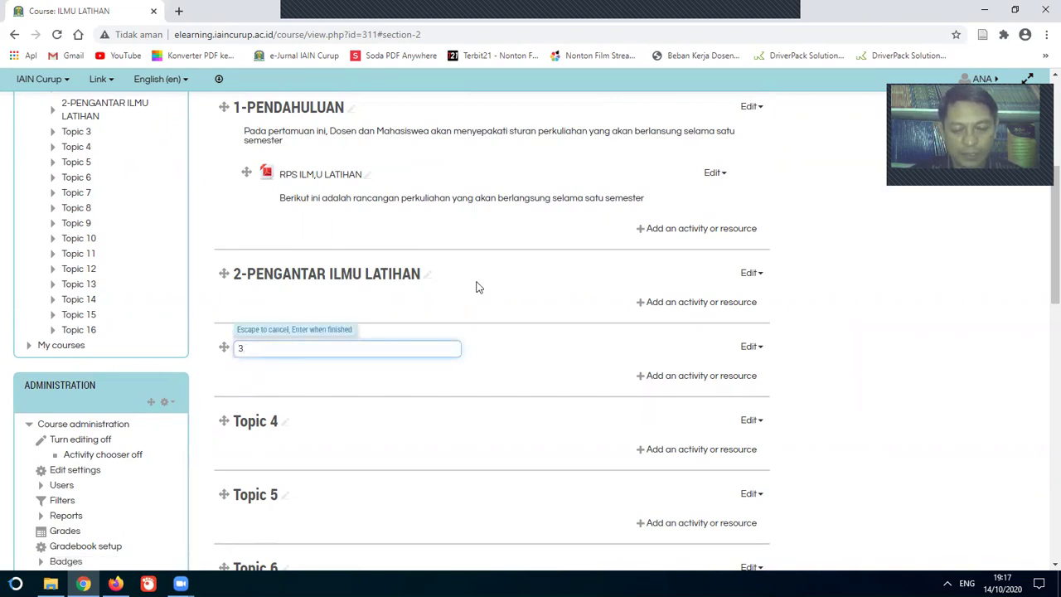
pyautogui.write('.-')
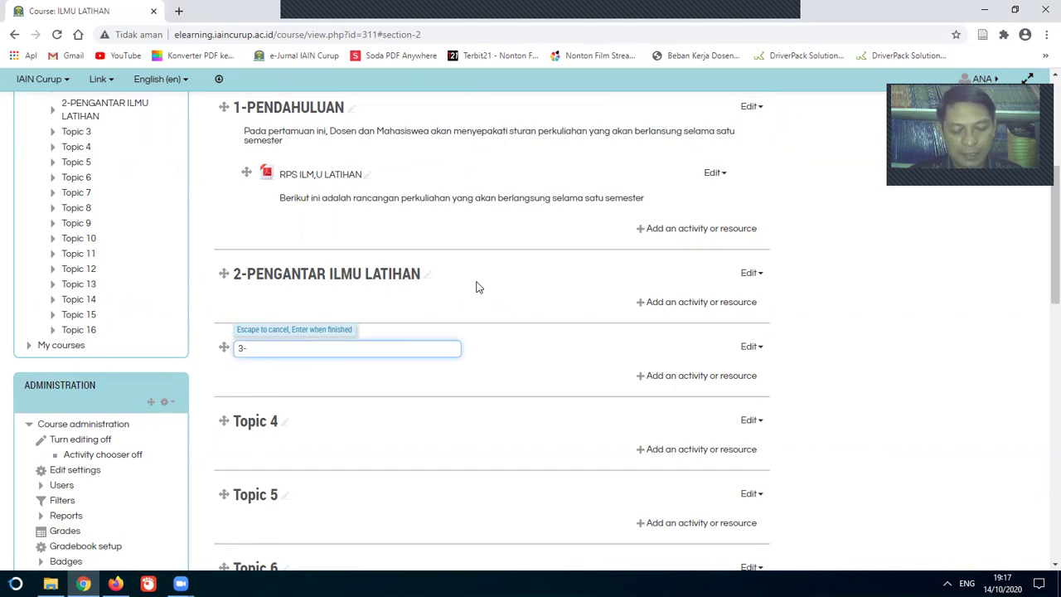
pyautogui.write('SEJAR')
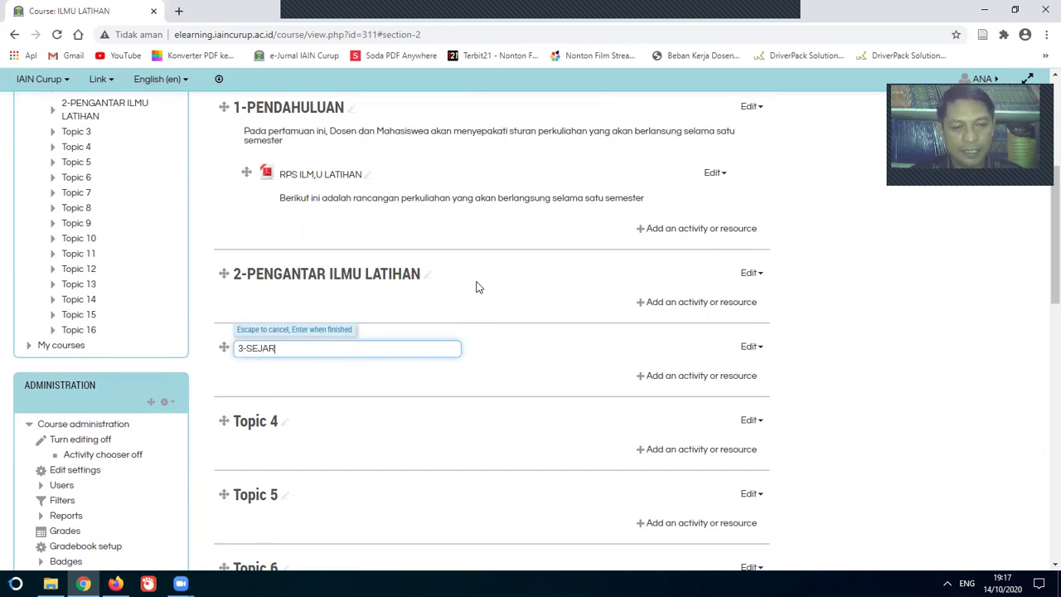
pyautogui.write('AH PERKEMBANGA')
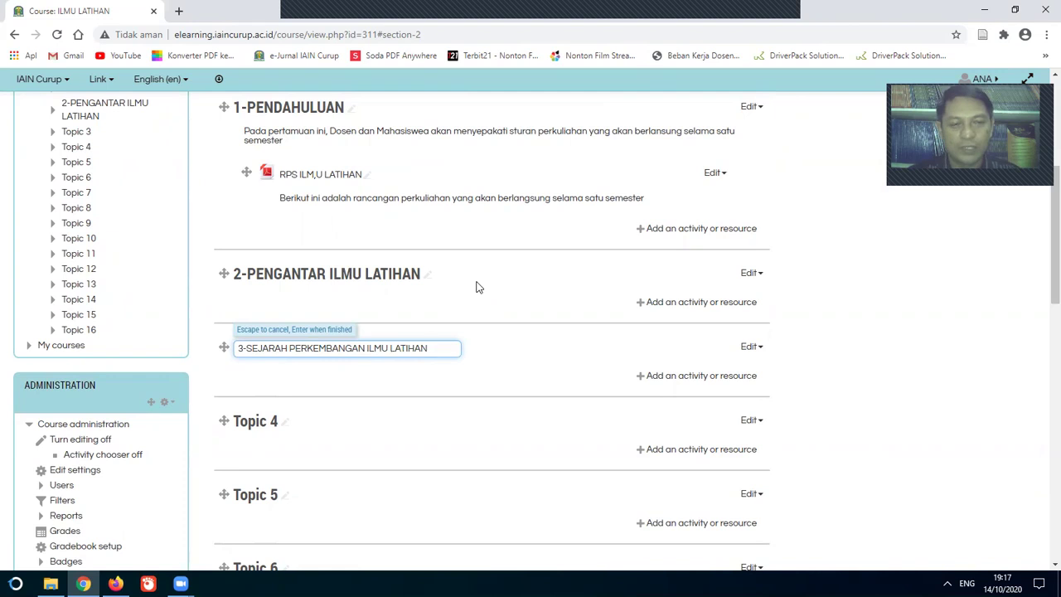
pyautogui.write('N ILMU LATIHAN')
pyautogui.press('Return')
pyautogui.scroll(-3, 477, 287)
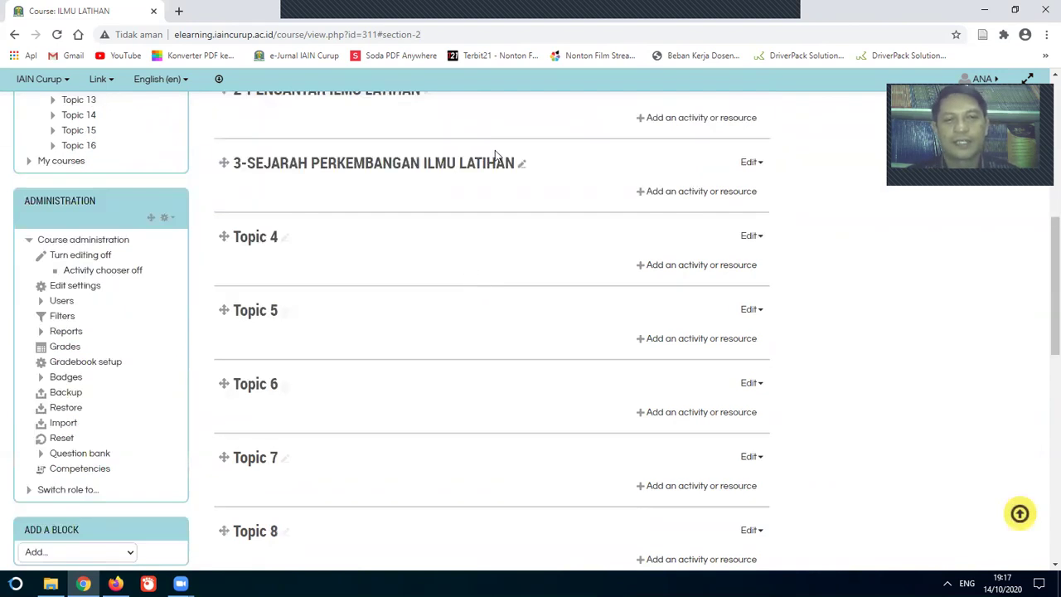
pyautogui.scroll(4, 495, 155)
pyautogui.scroll(-8, 337, 280)
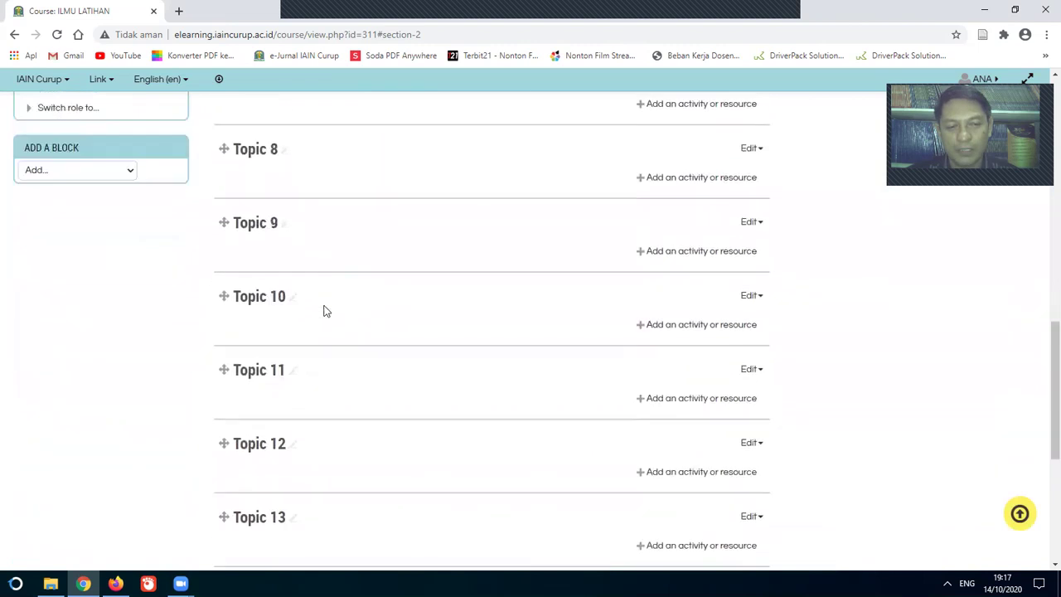
pyautogui.scroll(-5, 326, 312)
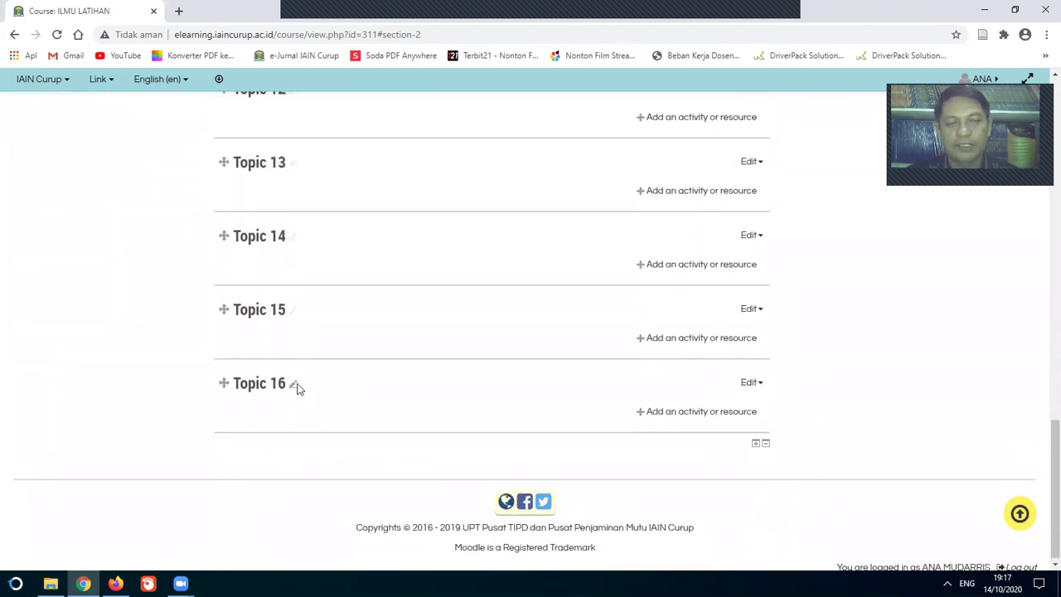
pyautogui.scroll(14, 298, 381)
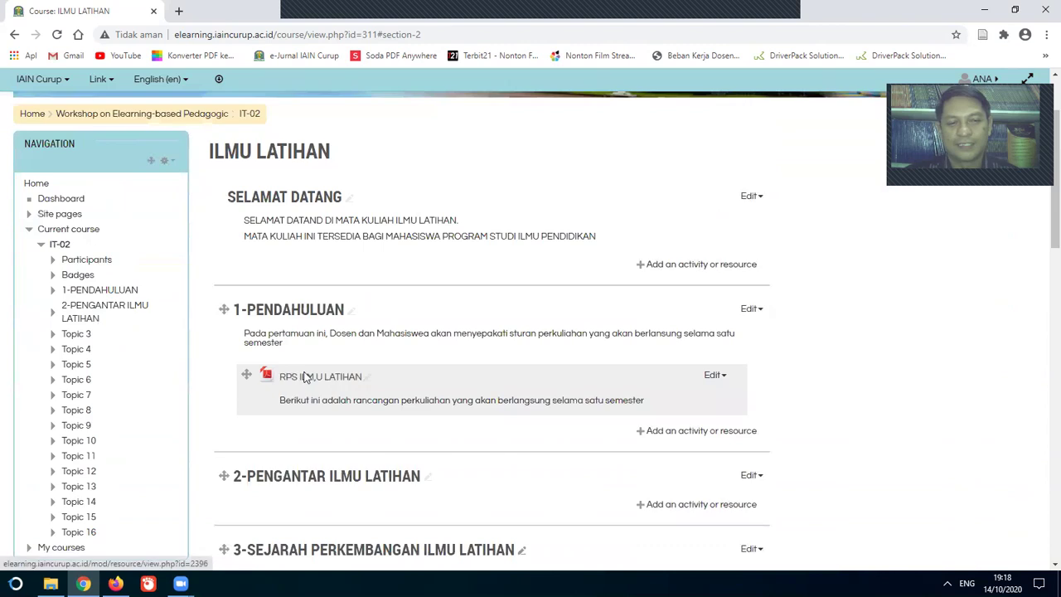
pyautogui.scroll(-1, 304, 377)
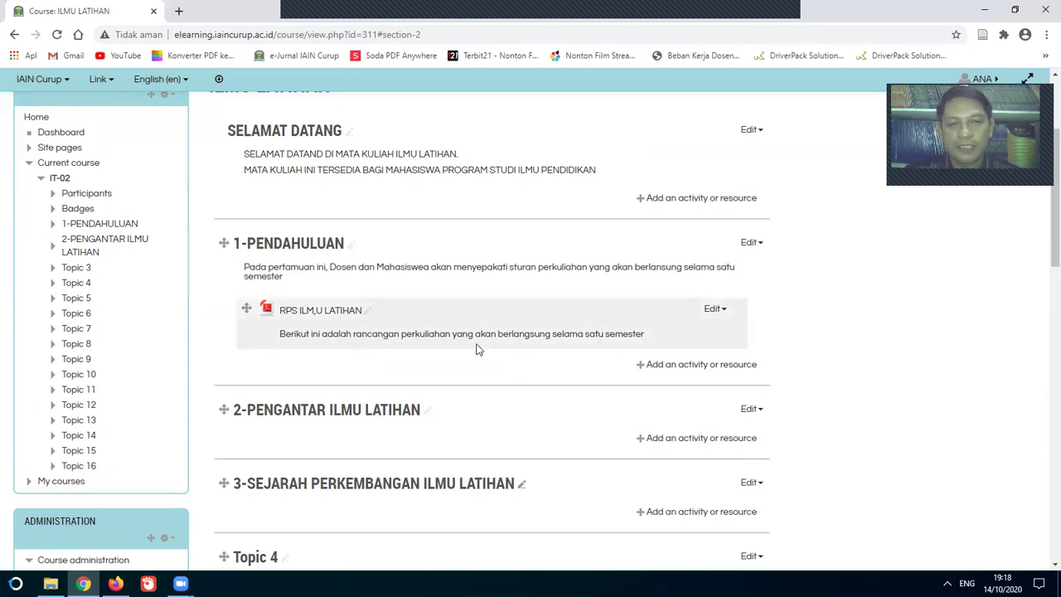
# Step: Go through Course administration > Users to the IT-02 course's Groups page
pyautogui.scroll(2, 477, 349)
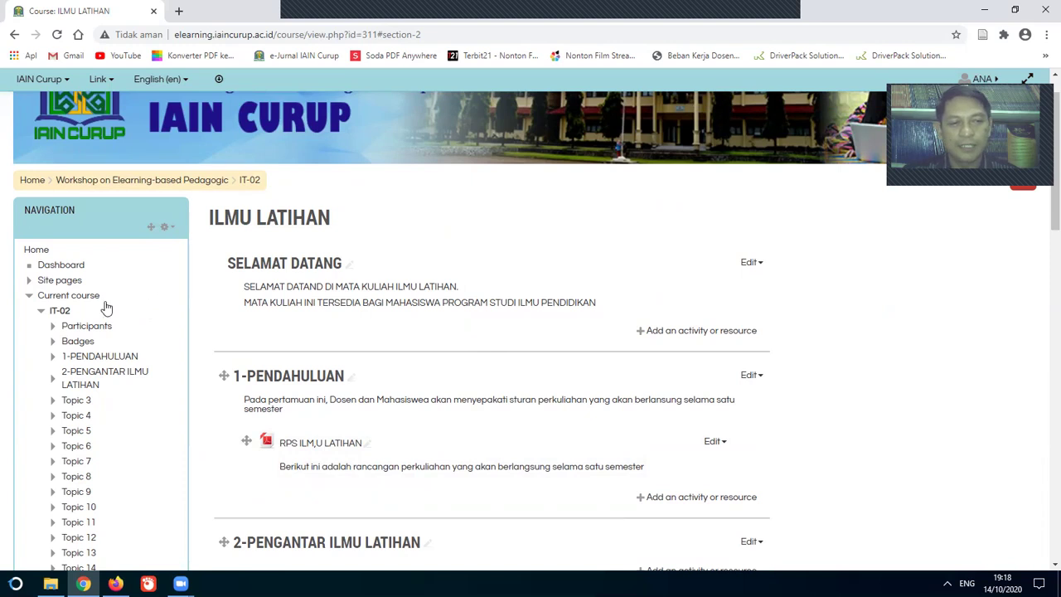
pyautogui.scroll(-2, 106, 308)
pyautogui.scroll(-5, 105, 307)
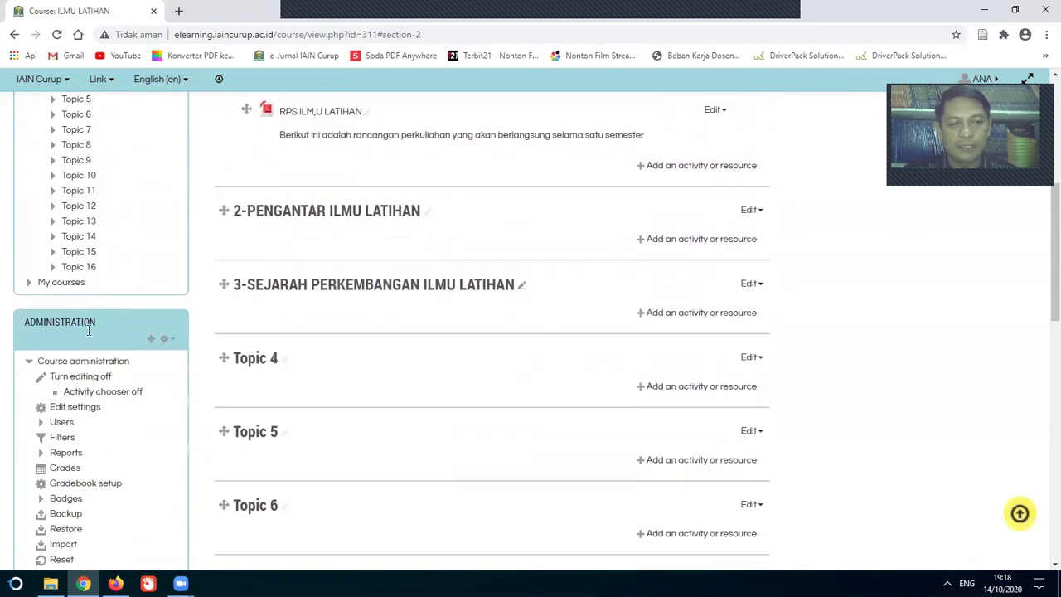
pyautogui.scroll(-2, 73, 341)
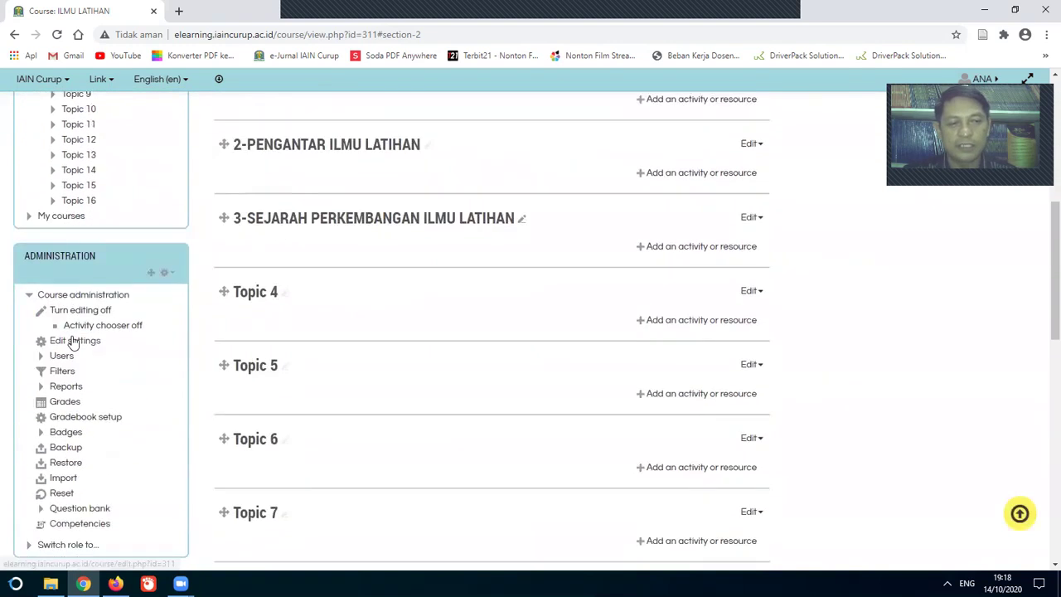
pyautogui.scroll(-2, 73, 349)
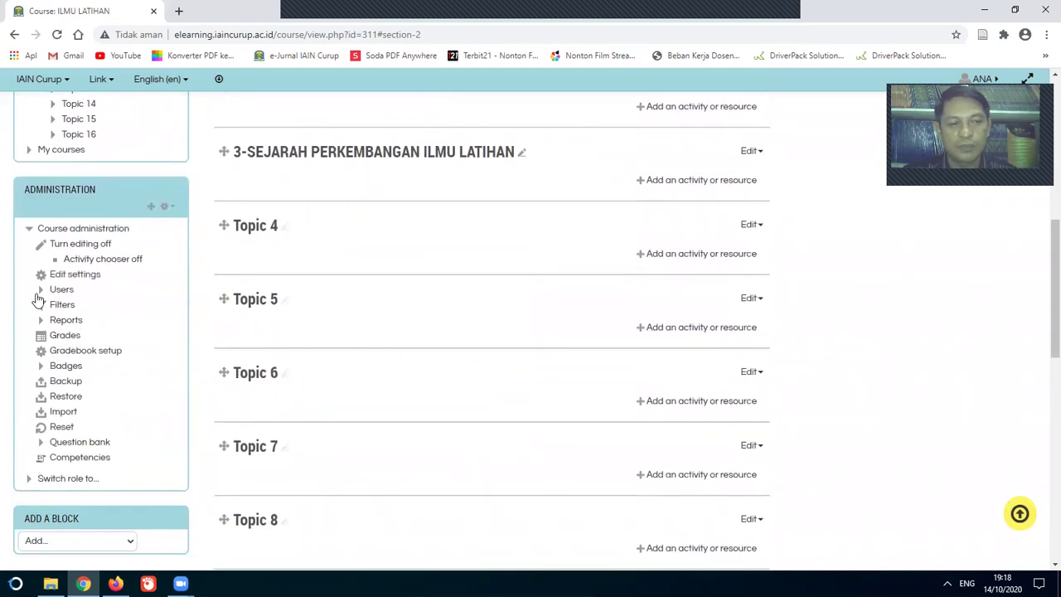
pyautogui.click(41, 291)
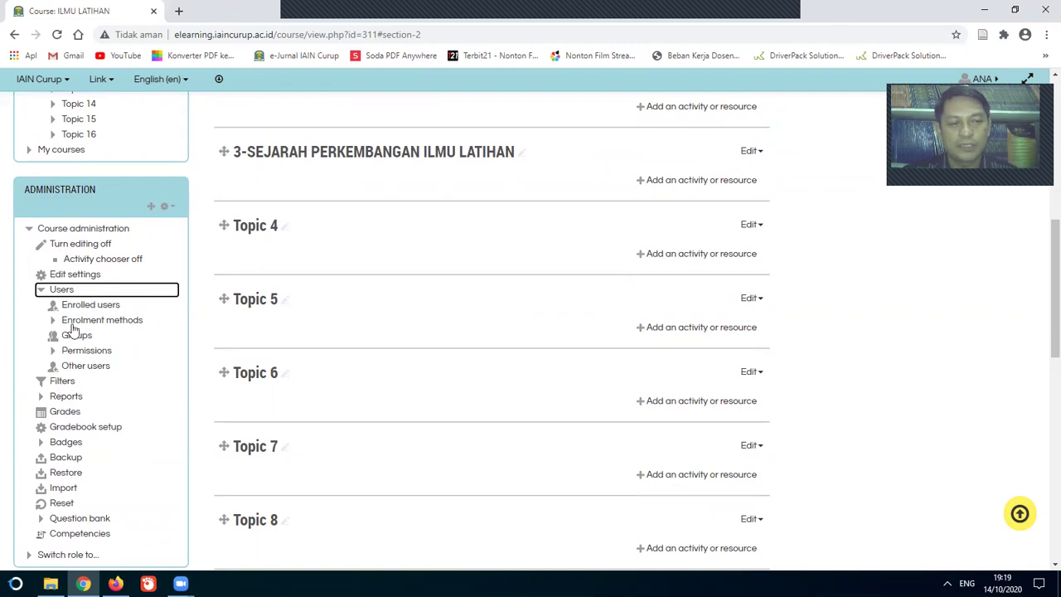
pyautogui.click(75, 337)
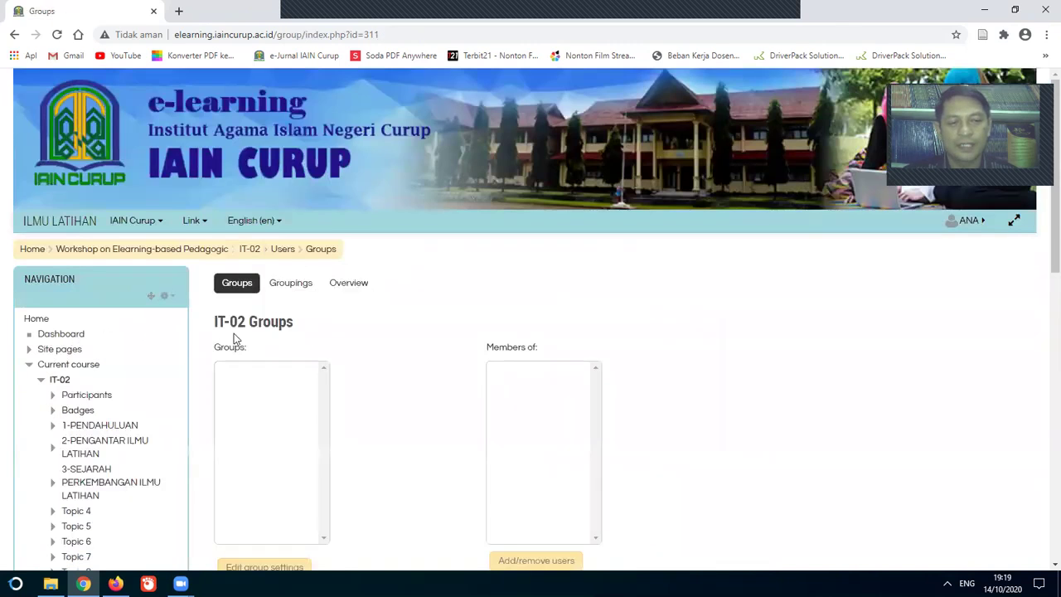
# Step: Start creating a new group and enter 2020 as the start of its name
pyautogui.scroll(-3, 367, 329)
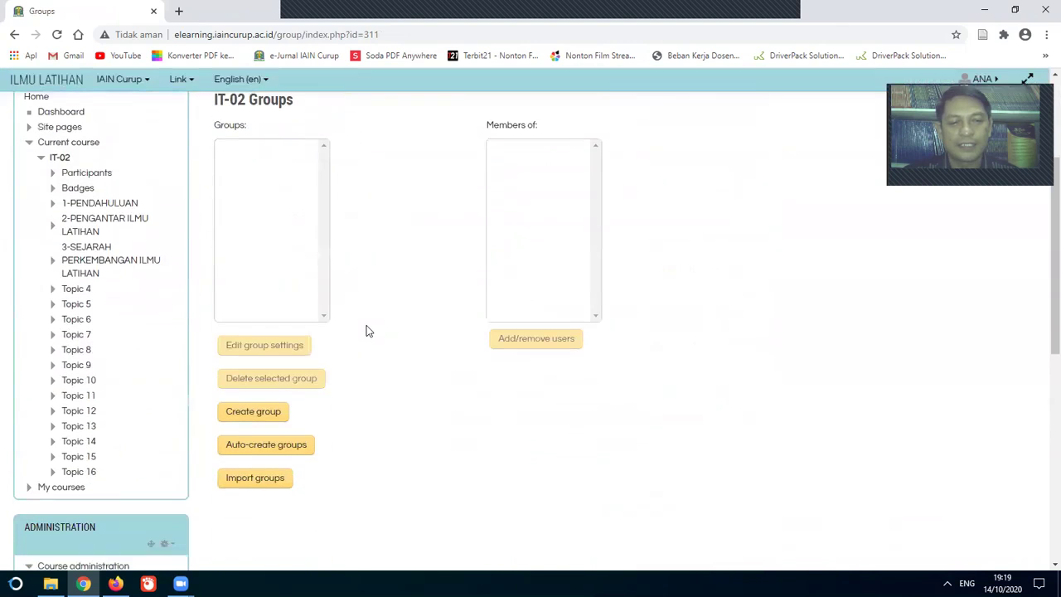
pyautogui.click(255, 412)
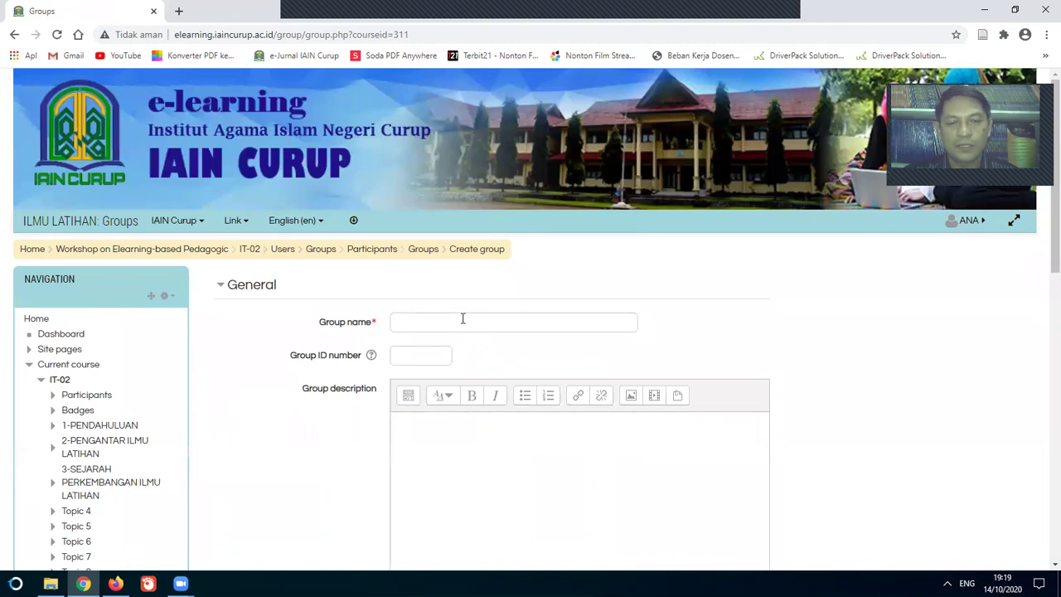
pyautogui.click(463, 319)
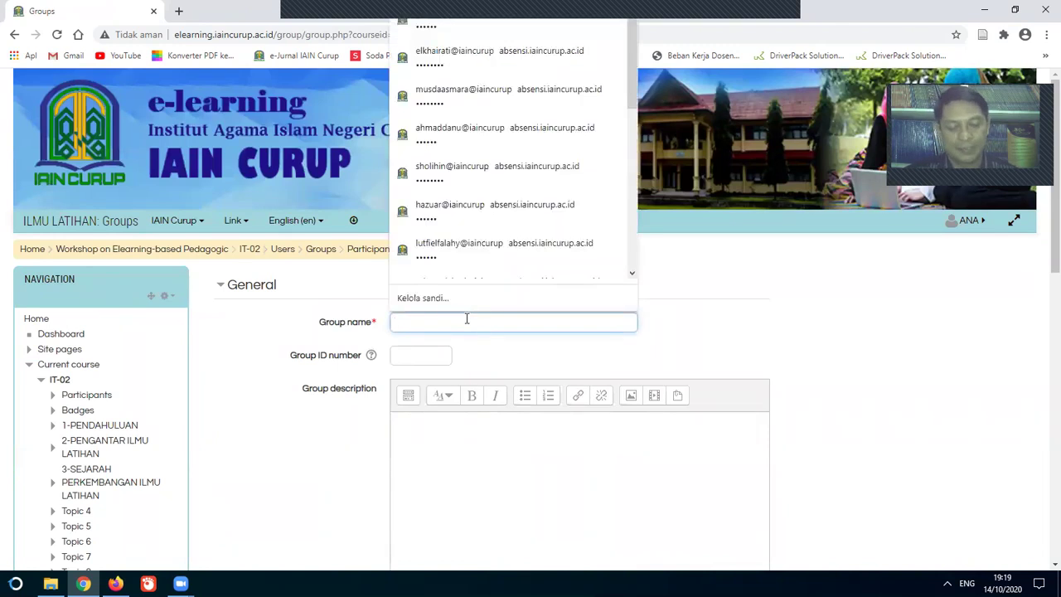
pyautogui.write('IL')
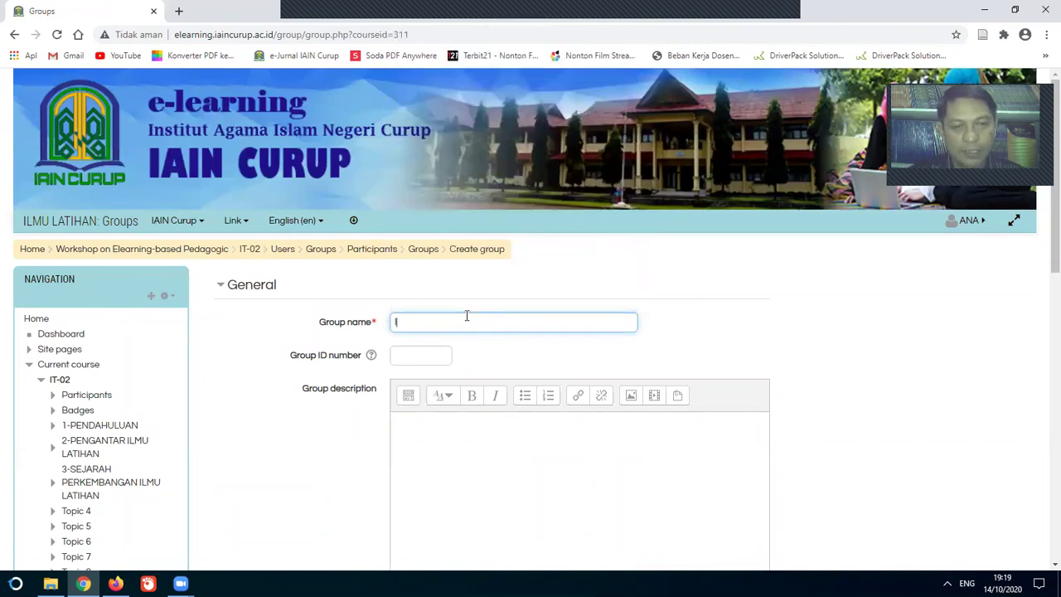
pyautogui.press('BackSpace')
pyautogui.press('BackSpace')
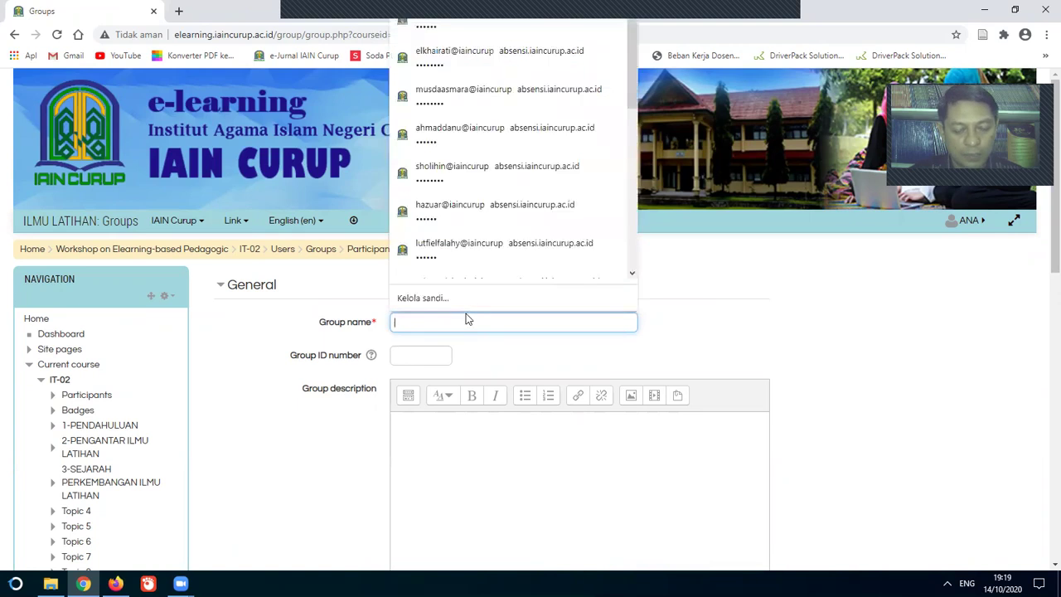
pyautogui.write('2020')
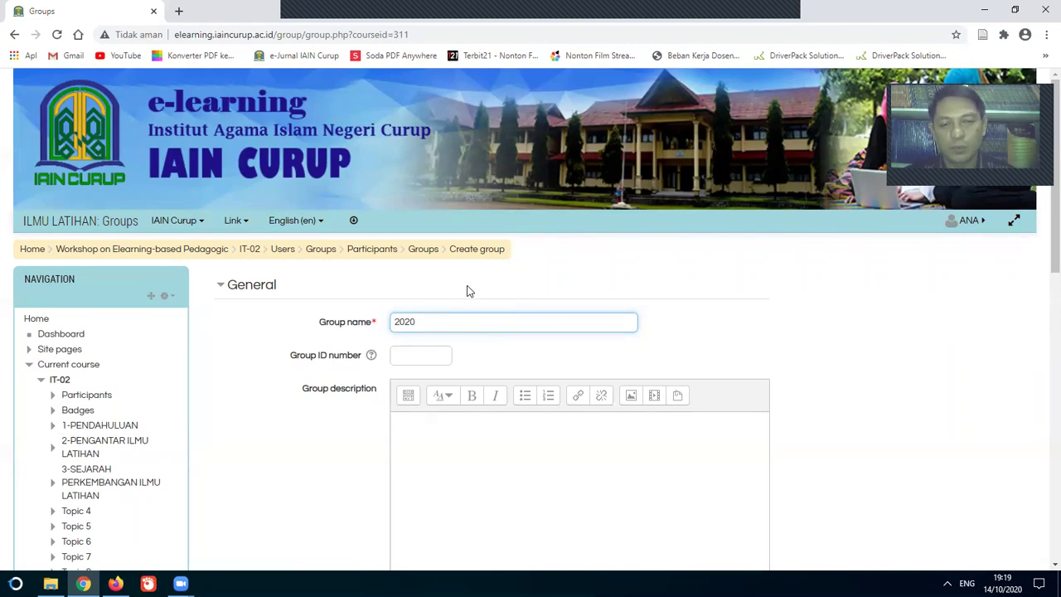
# Step: Finish naming group 2020-A and enter its enrolment key, shown unmasked
pyautogui.write('-A')
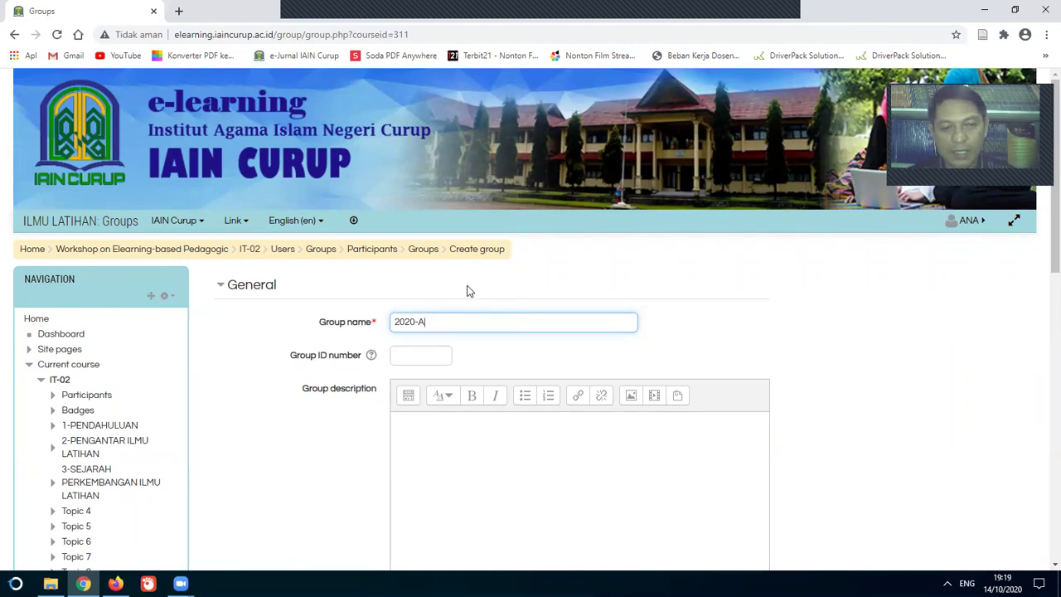
pyautogui.scroll(-1, 519, 305)
pyautogui.scroll(-3, 515, 302)
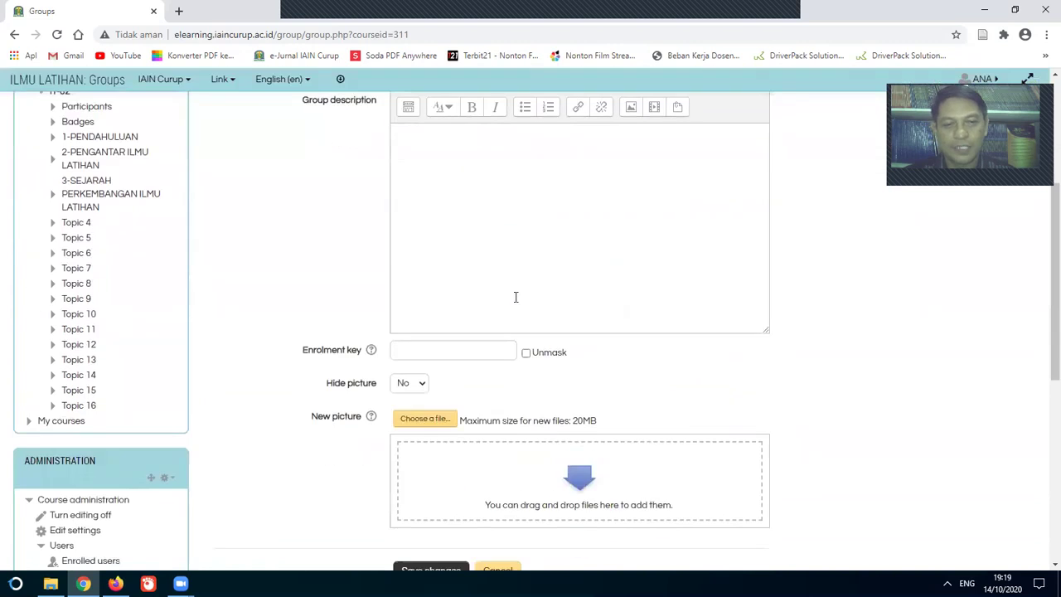
pyautogui.click(498, 351)
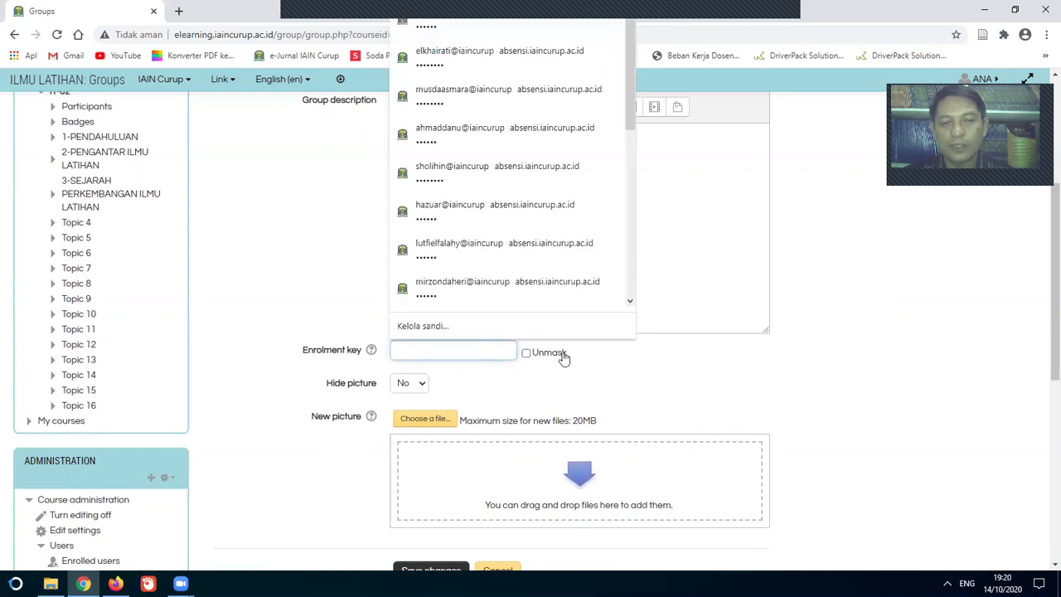
pyautogui.click(660, 363)
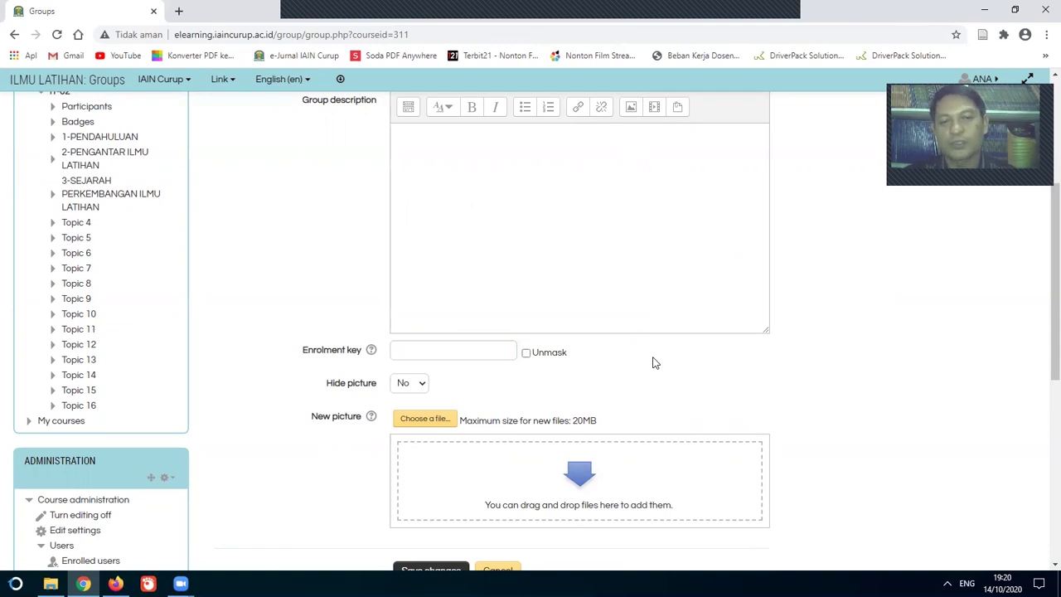
pyautogui.click(490, 352)
pyautogui.write('a')
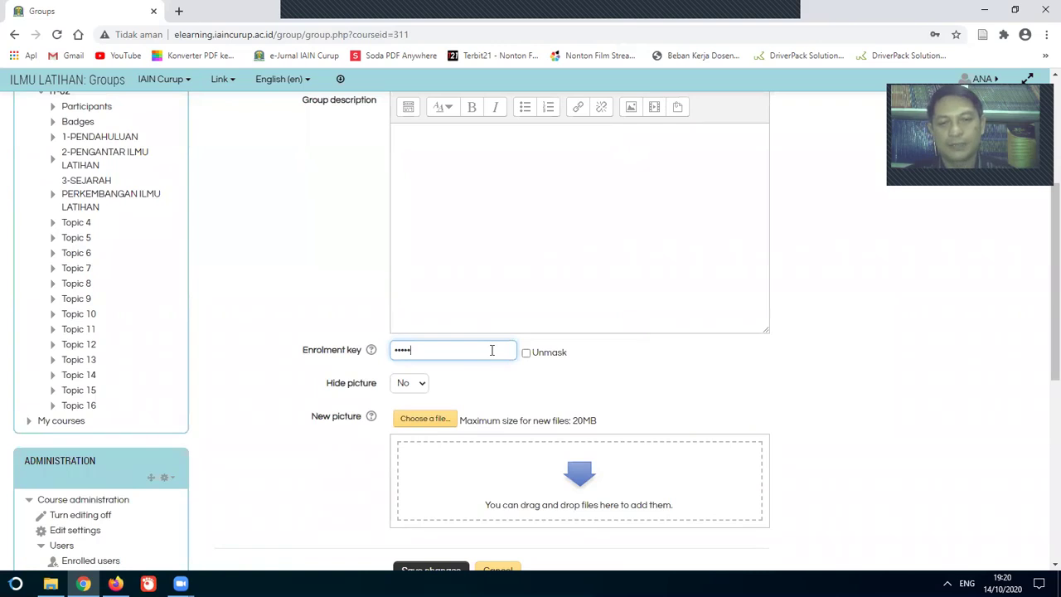
pyautogui.click(526, 354)
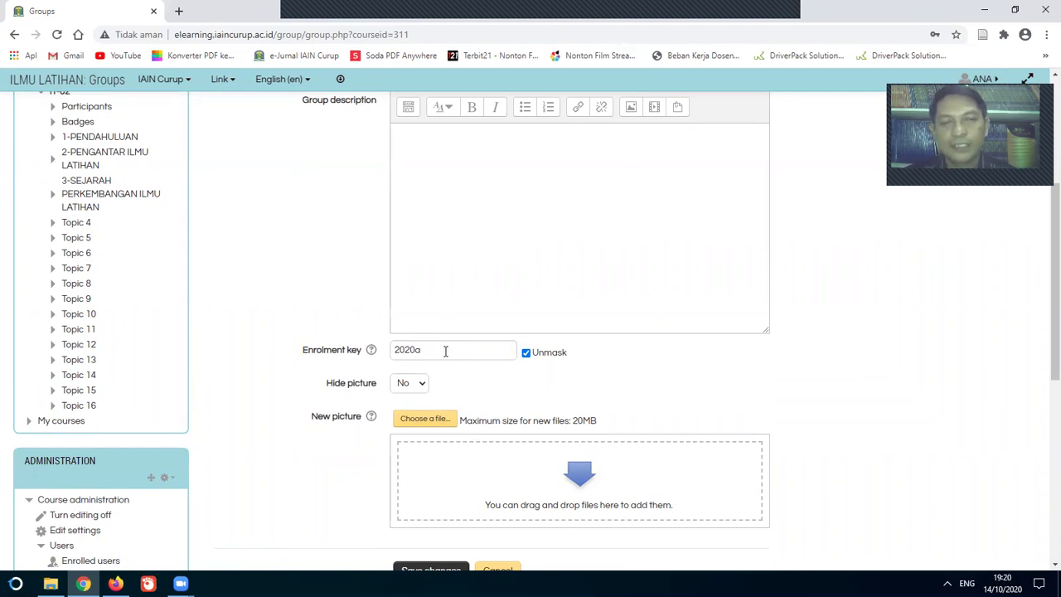
pyautogui.scroll(-2, 599, 374)
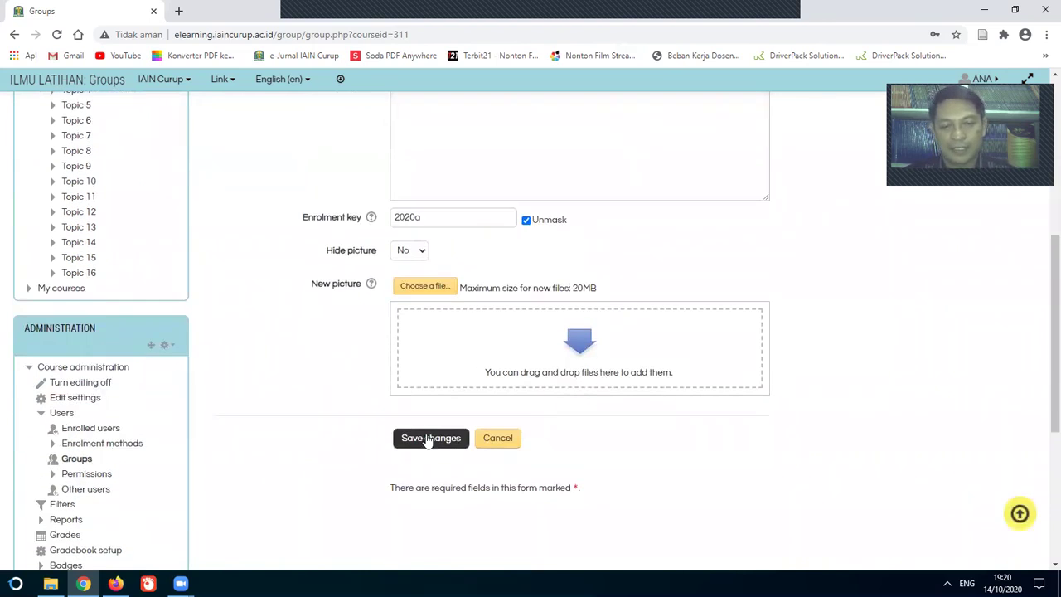
# Step: After the too-short error, lengthen 2020-A's enrolment key to six characters and save
pyautogui.click(429, 439)
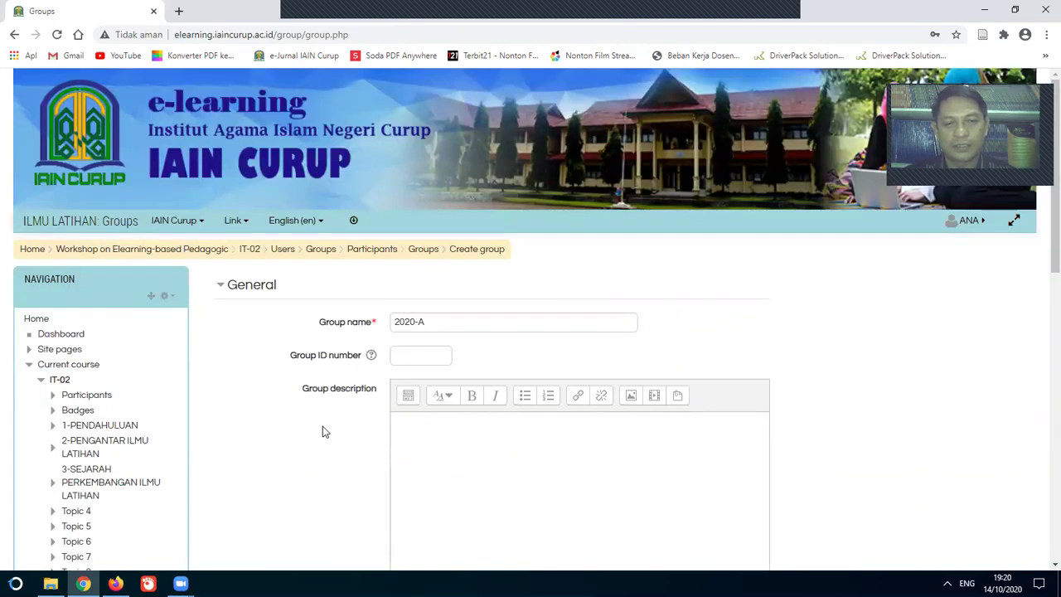
pyautogui.scroll(-3, 323, 431)
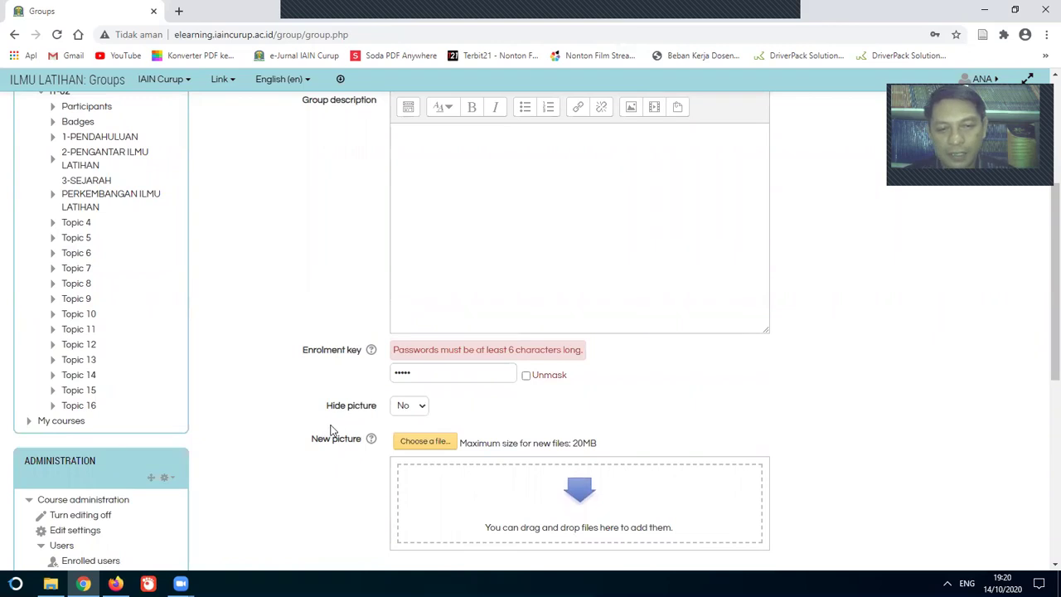
pyautogui.click(525, 376)
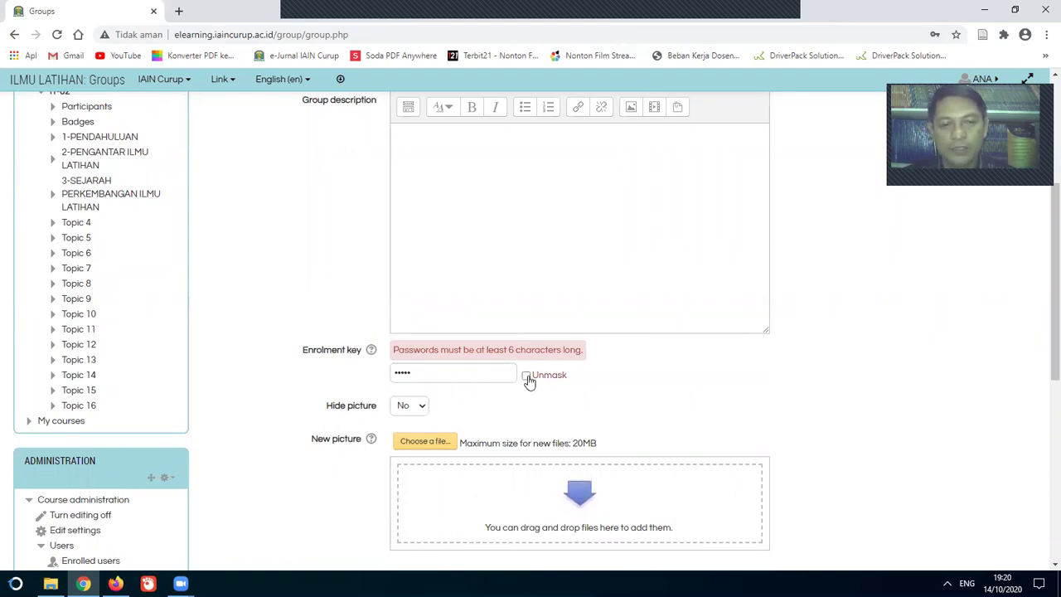
pyautogui.click(429, 373)
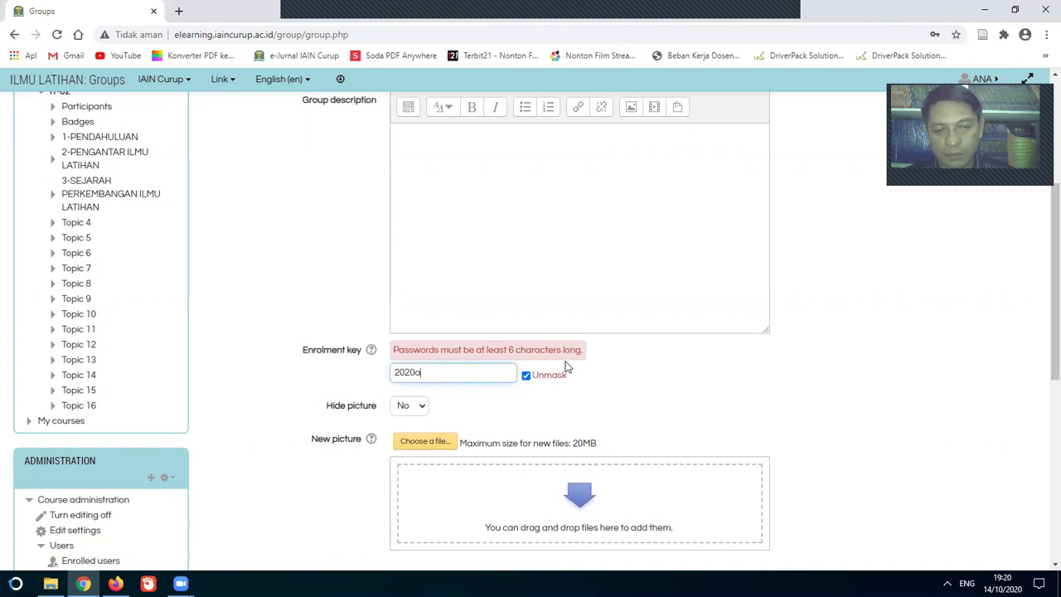
pyautogui.press('BackSpace')
pyautogui.write('-a')
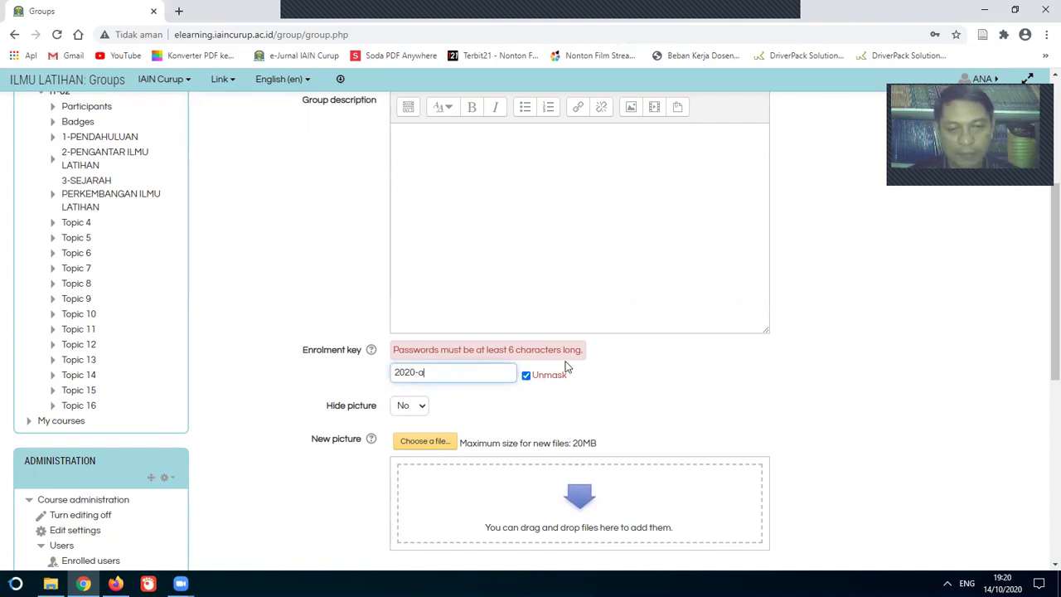
pyautogui.scroll(-3, 638, 376)
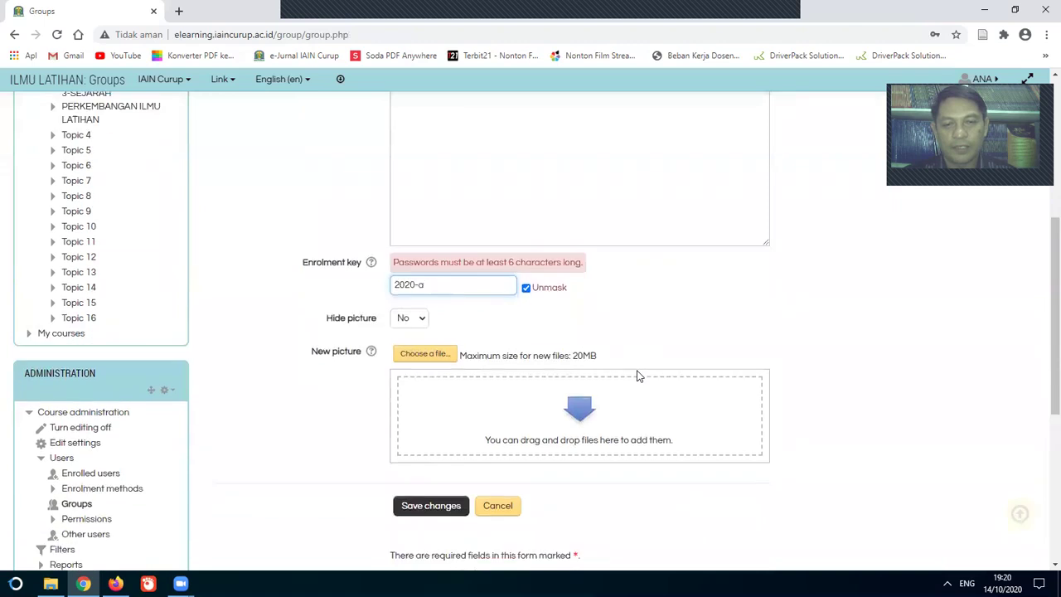
pyautogui.click(443, 396)
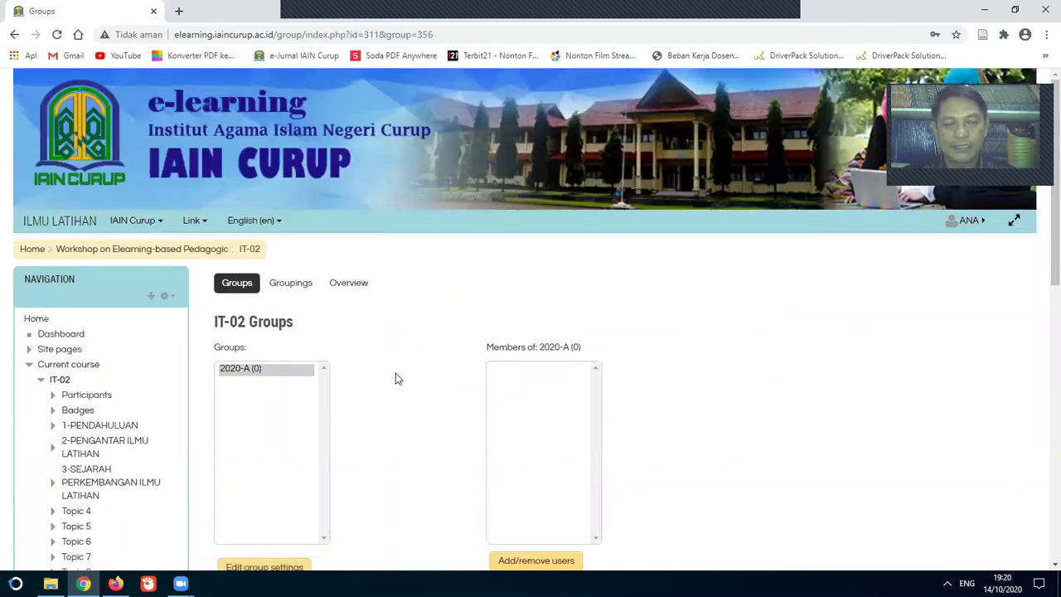
pyautogui.scroll(-2, 405, 376)
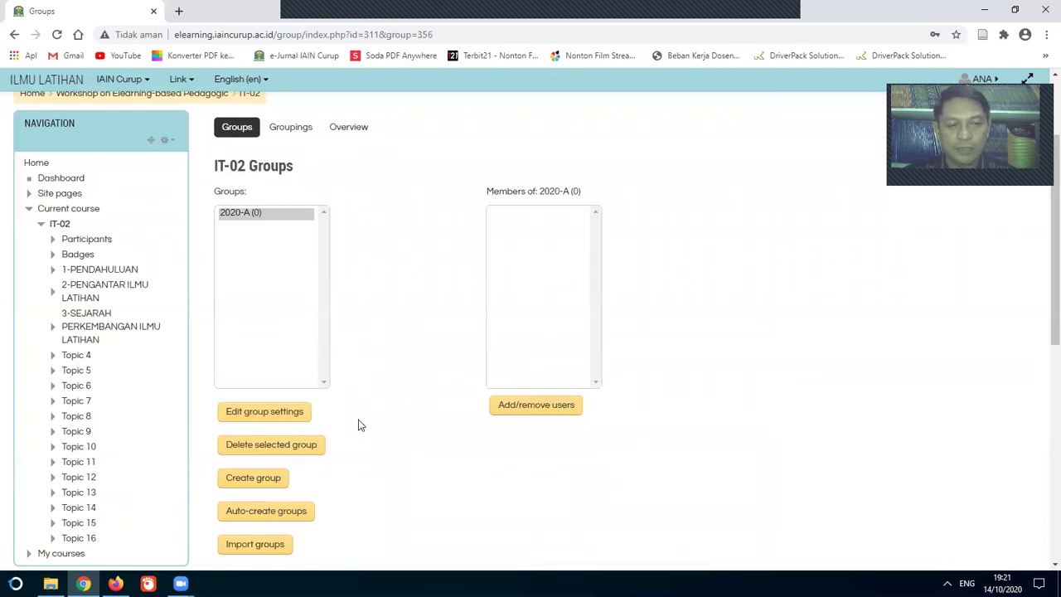
pyautogui.click(262, 485)
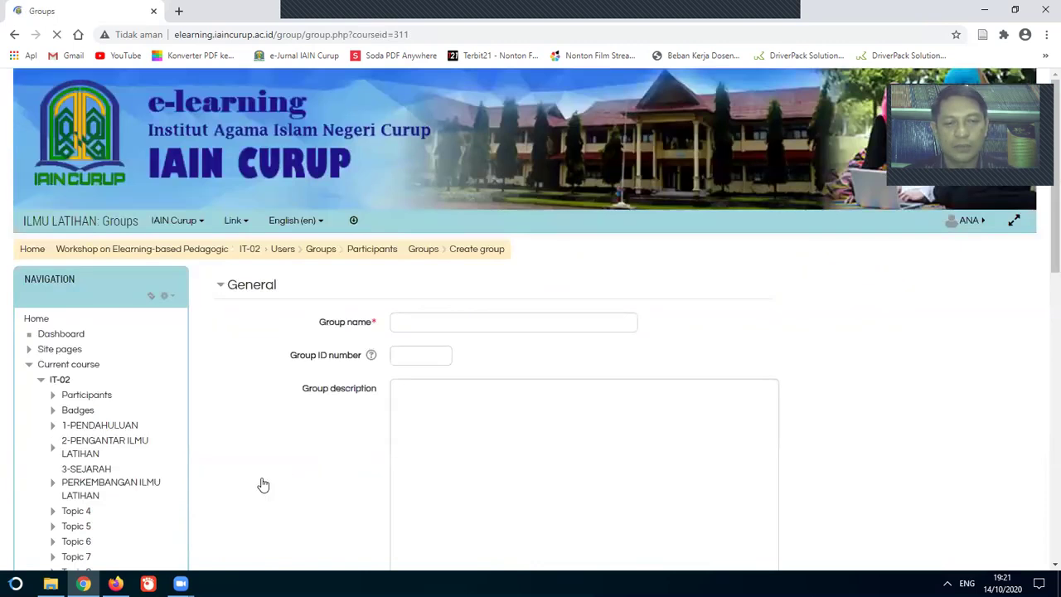
pyautogui.click(525, 325)
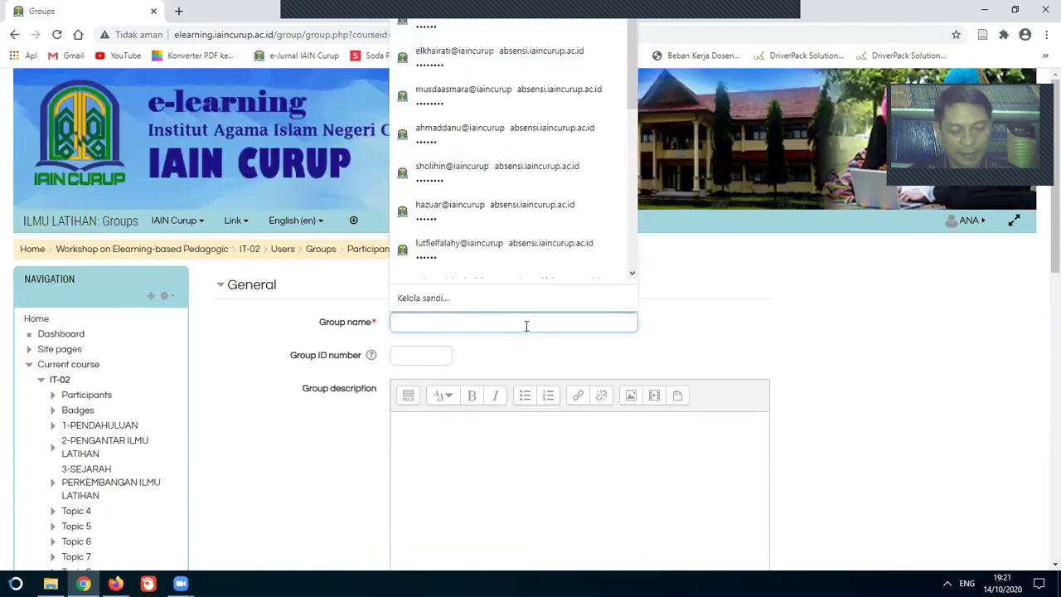
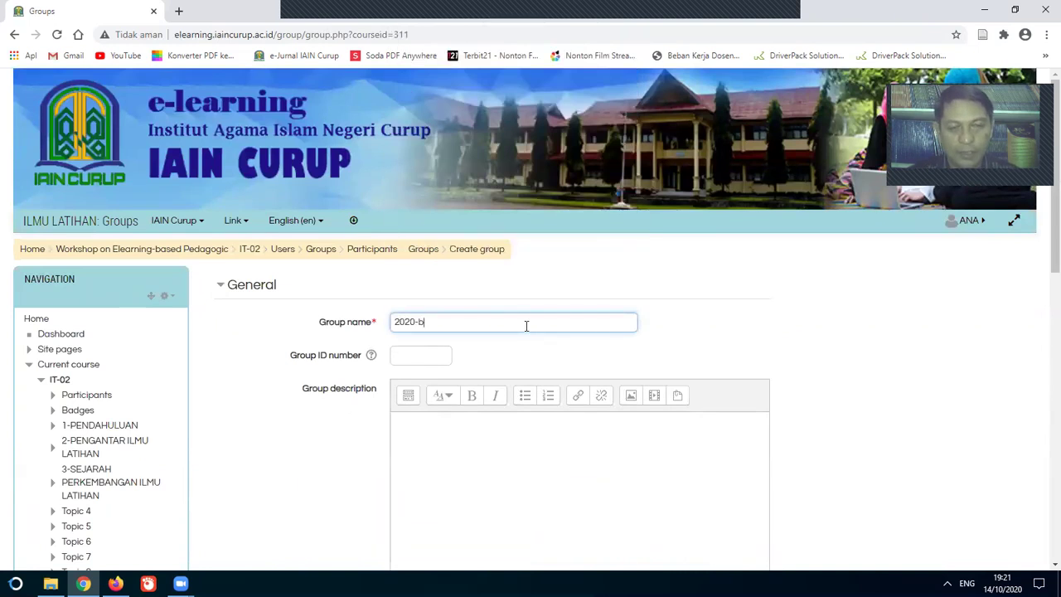
pyautogui.scroll(-5, 558, 367)
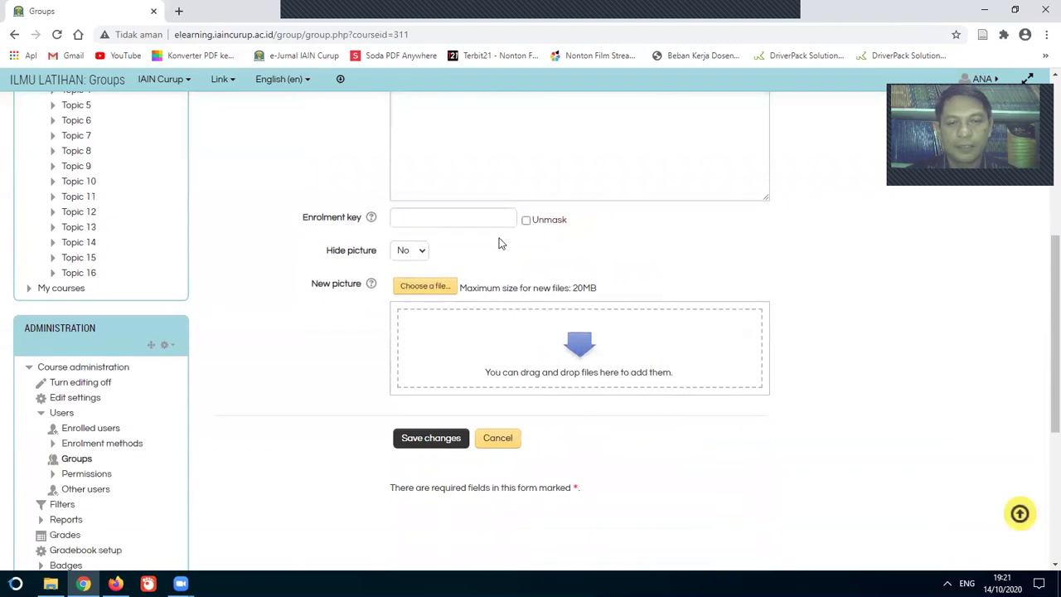
pyautogui.click(525, 220)
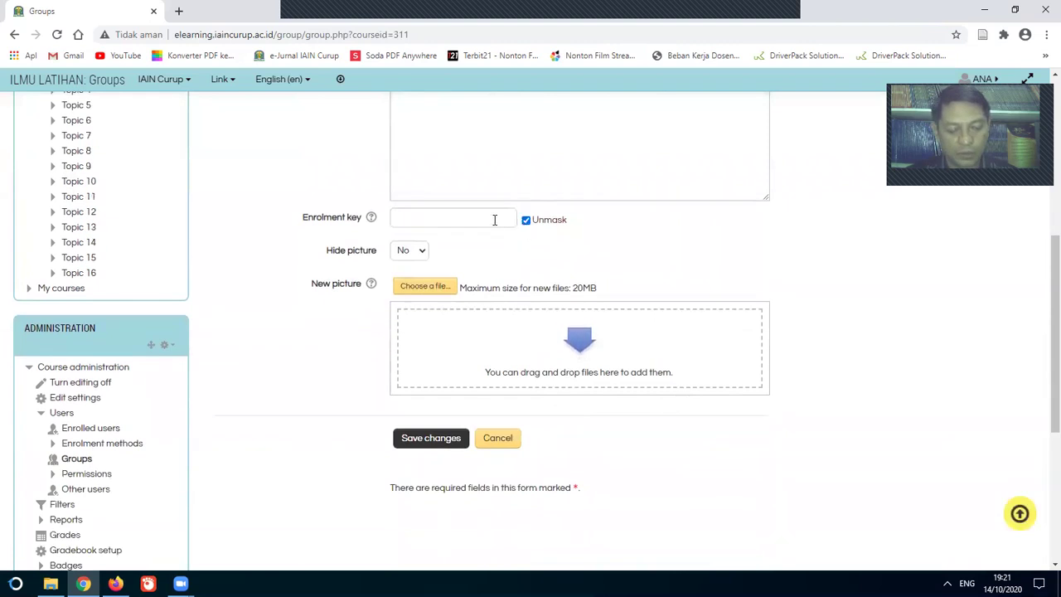
pyautogui.click(494, 219)
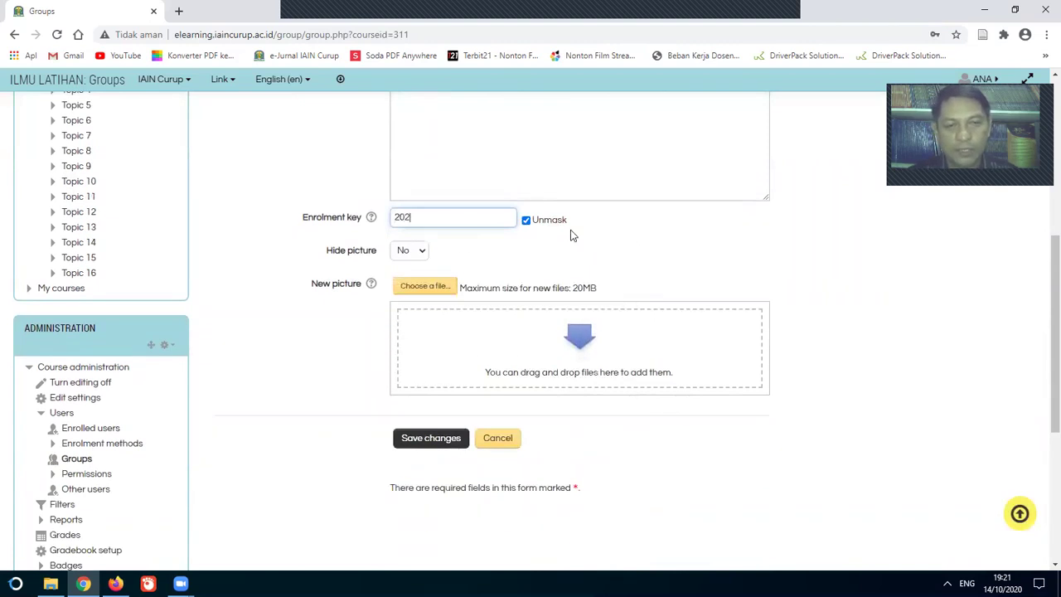
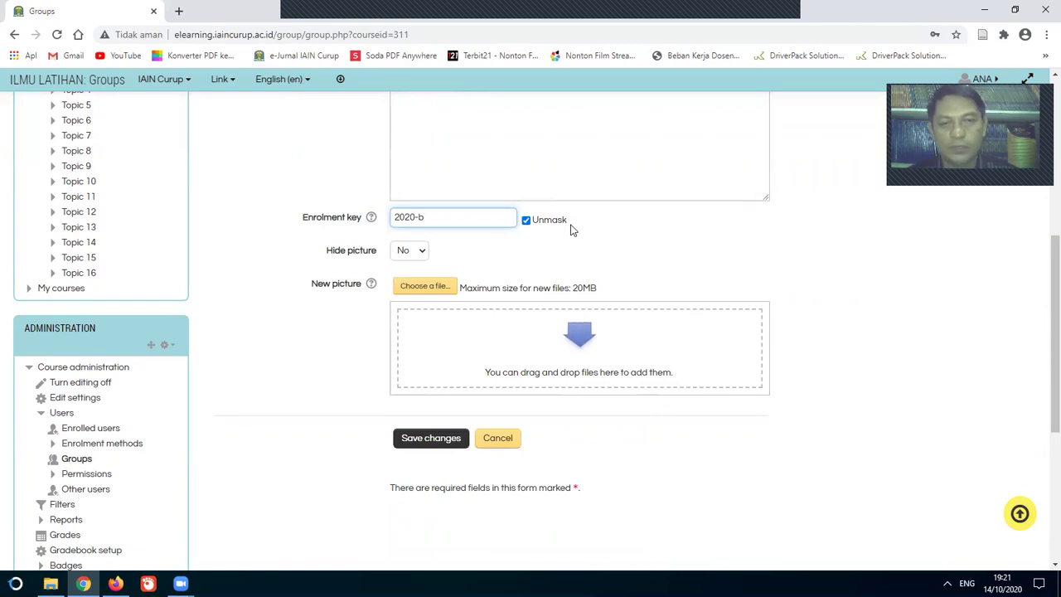
pyautogui.click(432, 441)
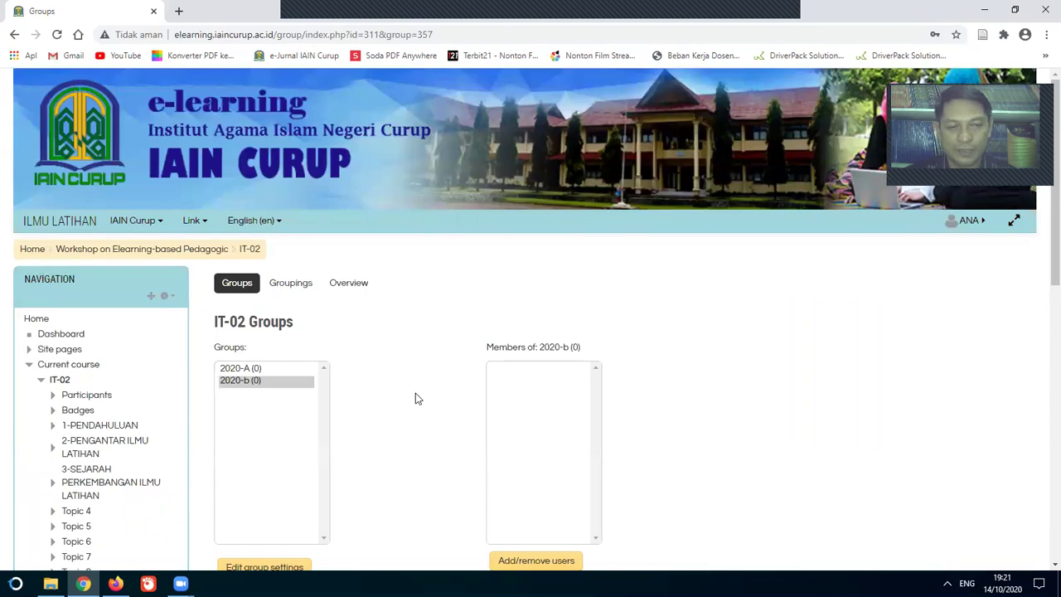
# Step: Return to the ILMU LATIHAN course page via IT-02 and review its renamed topic sections
pyautogui.scroll(-2, 416, 395)
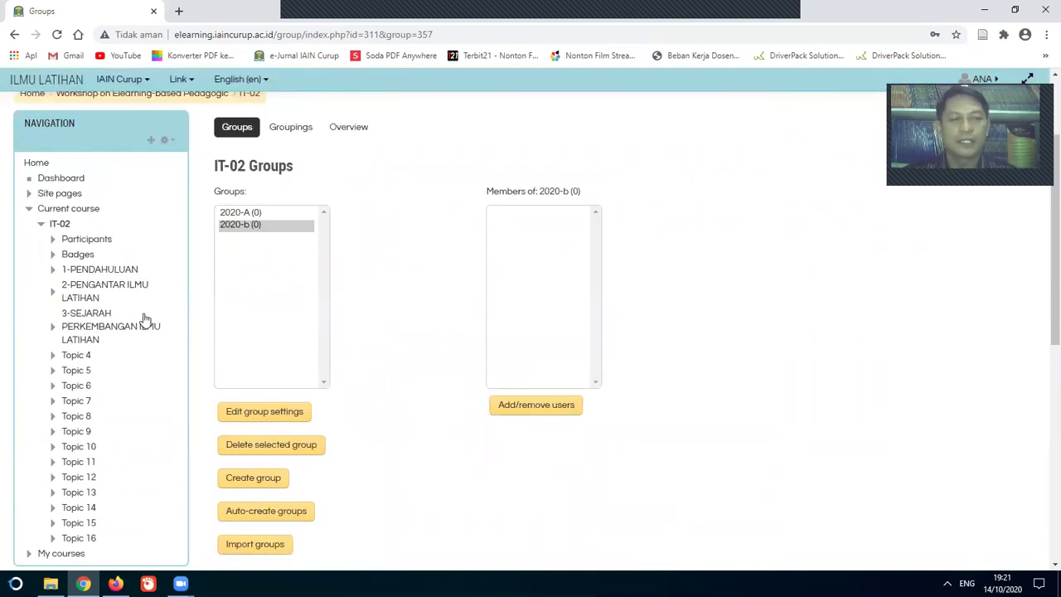
pyautogui.click(61, 226)
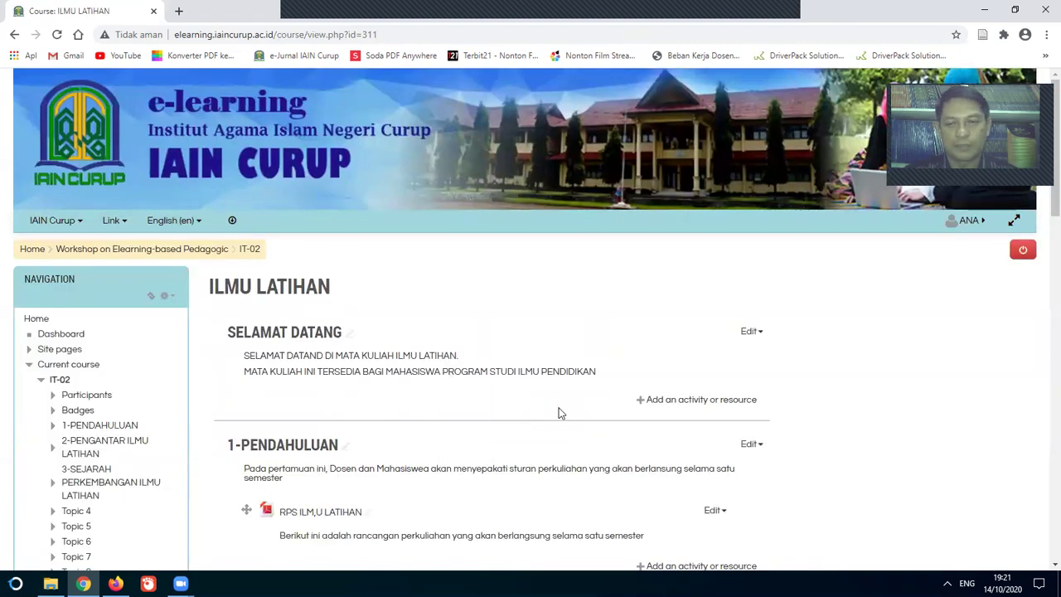
pyautogui.scroll(-4, 558, 398)
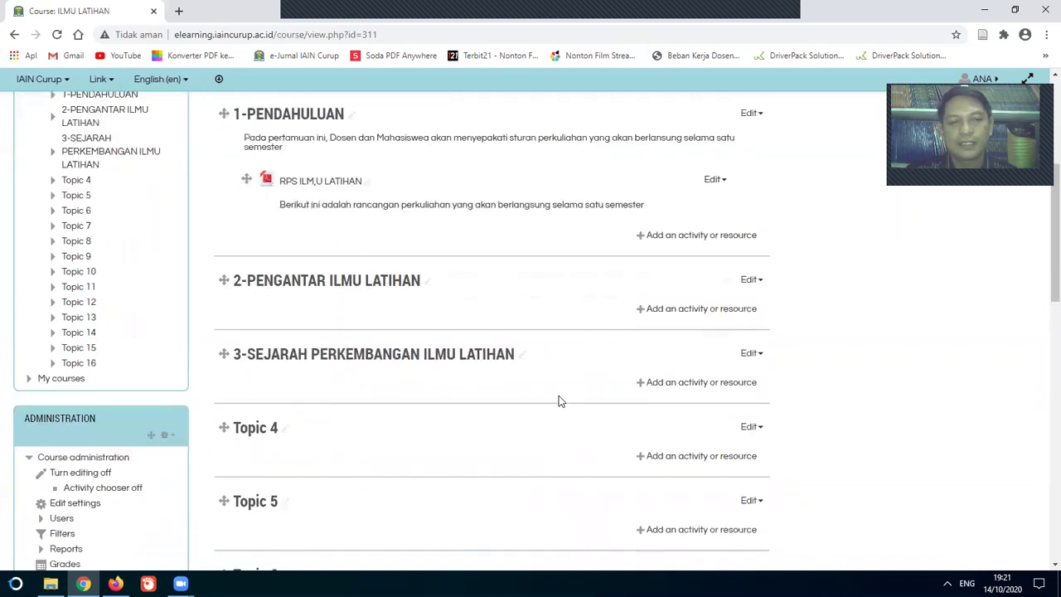
pyautogui.scroll(-7, 559, 400)
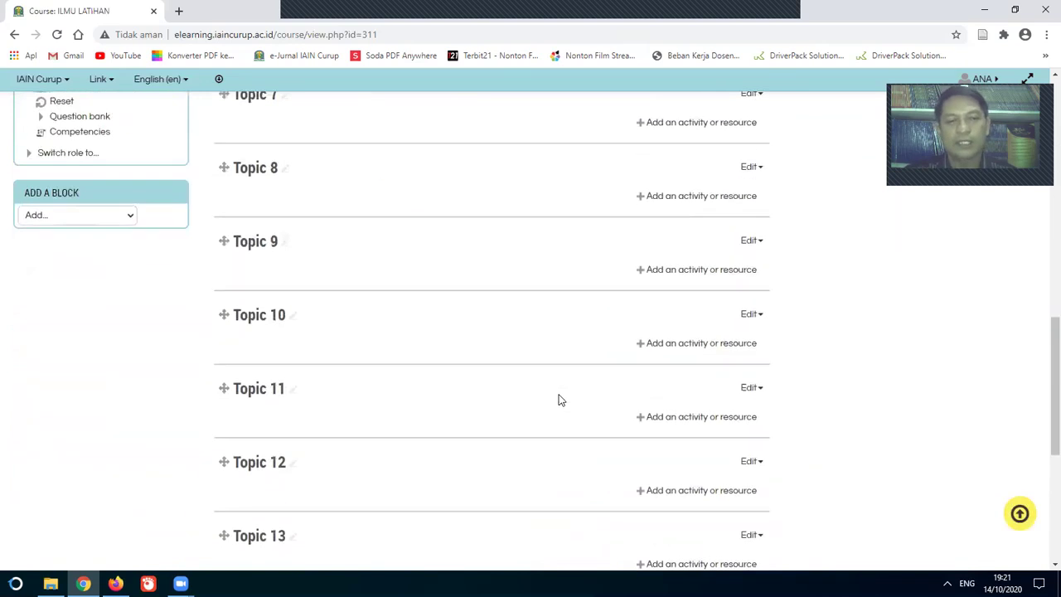
pyautogui.scroll(-4, 558, 400)
pyautogui.scroll(17, 559, 400)
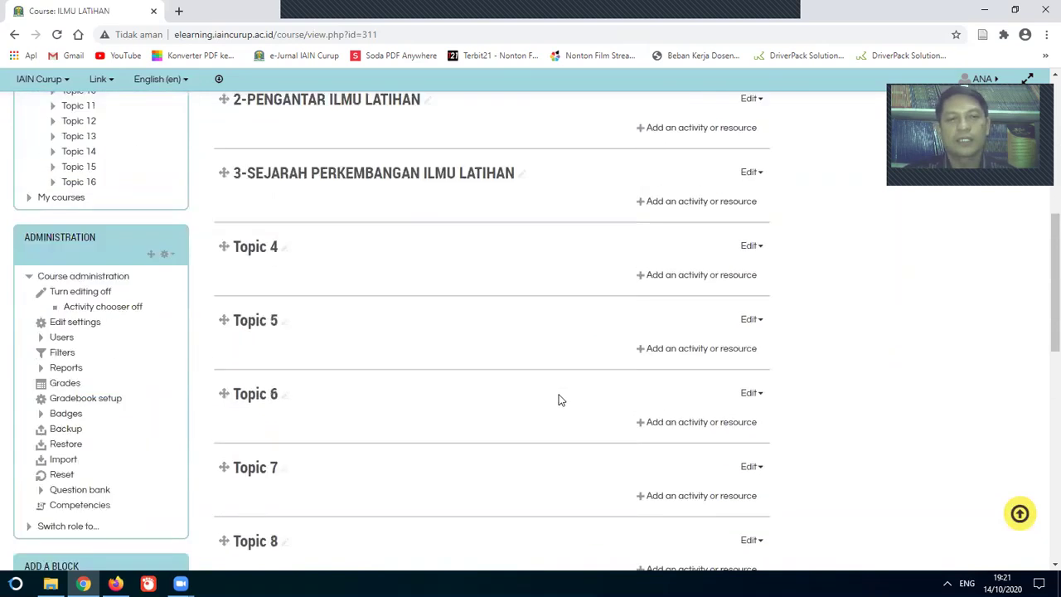
pyautogui.scroll(2, 560, 400)
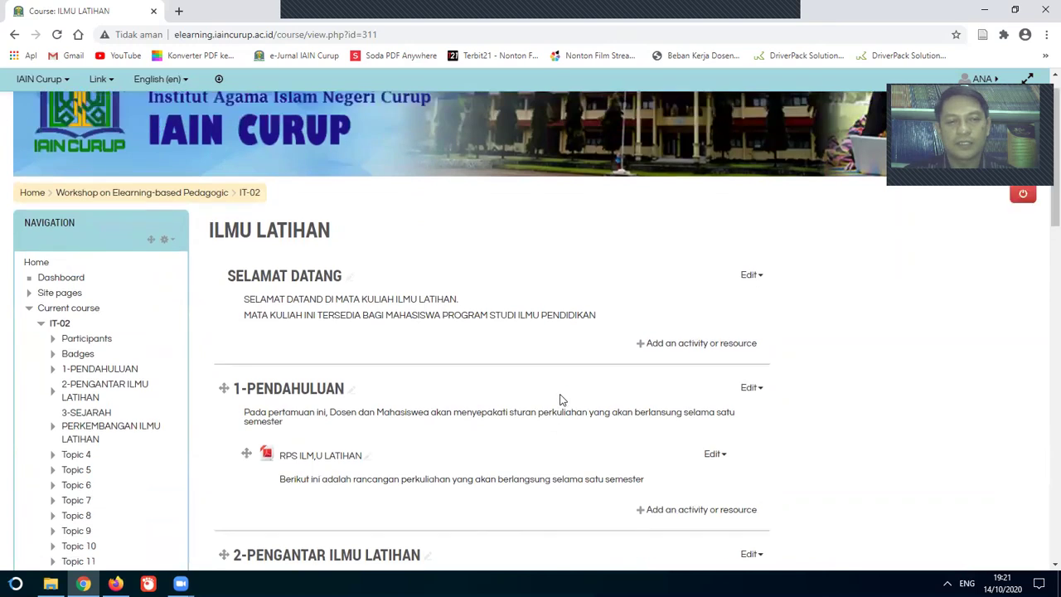